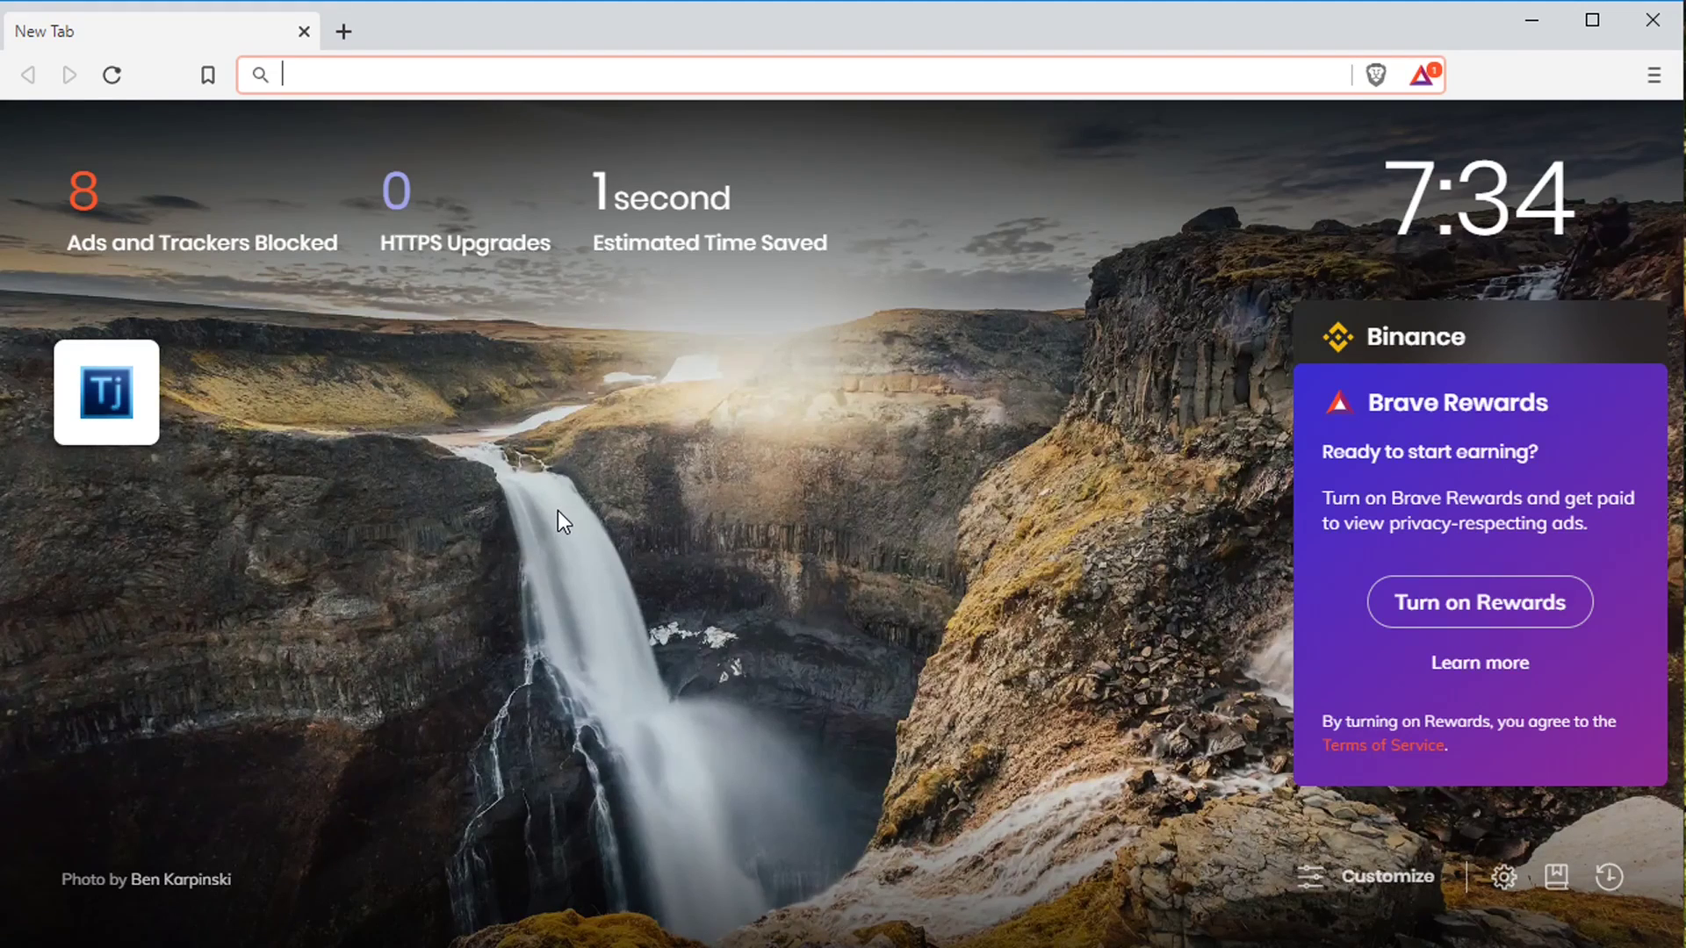
# Open the browser settings at the Get started section.
pyautogui.moveTo(724, 19); pyautogui.dragTo(672, 28)
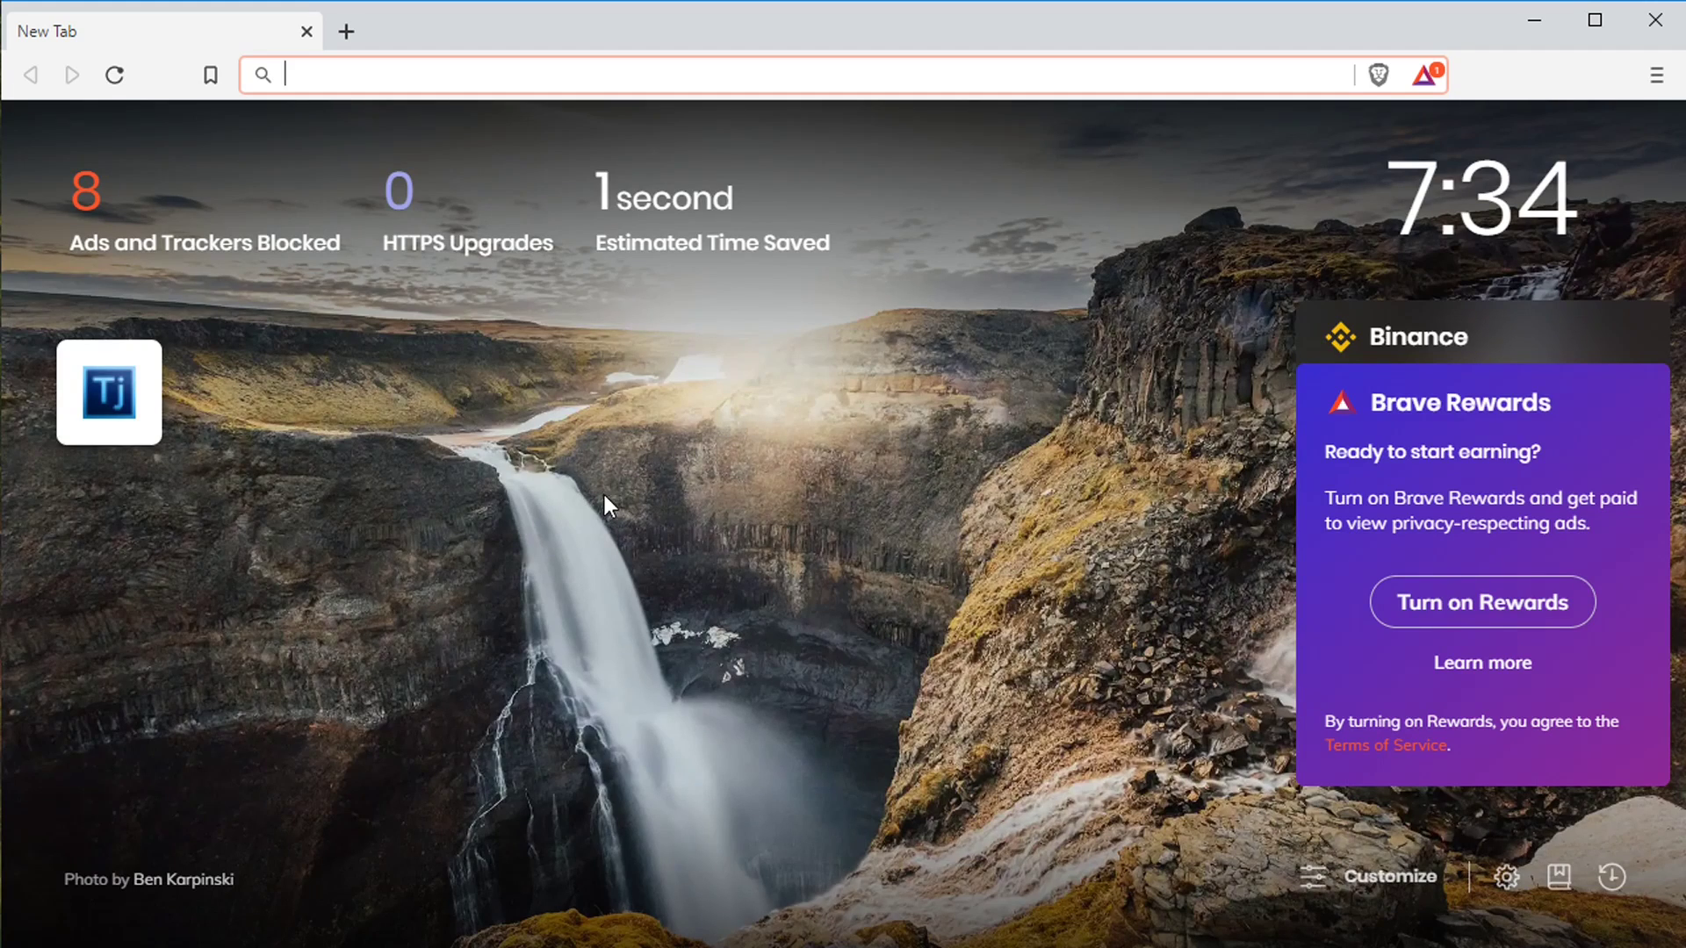
pyautogui.click(1657, 77)
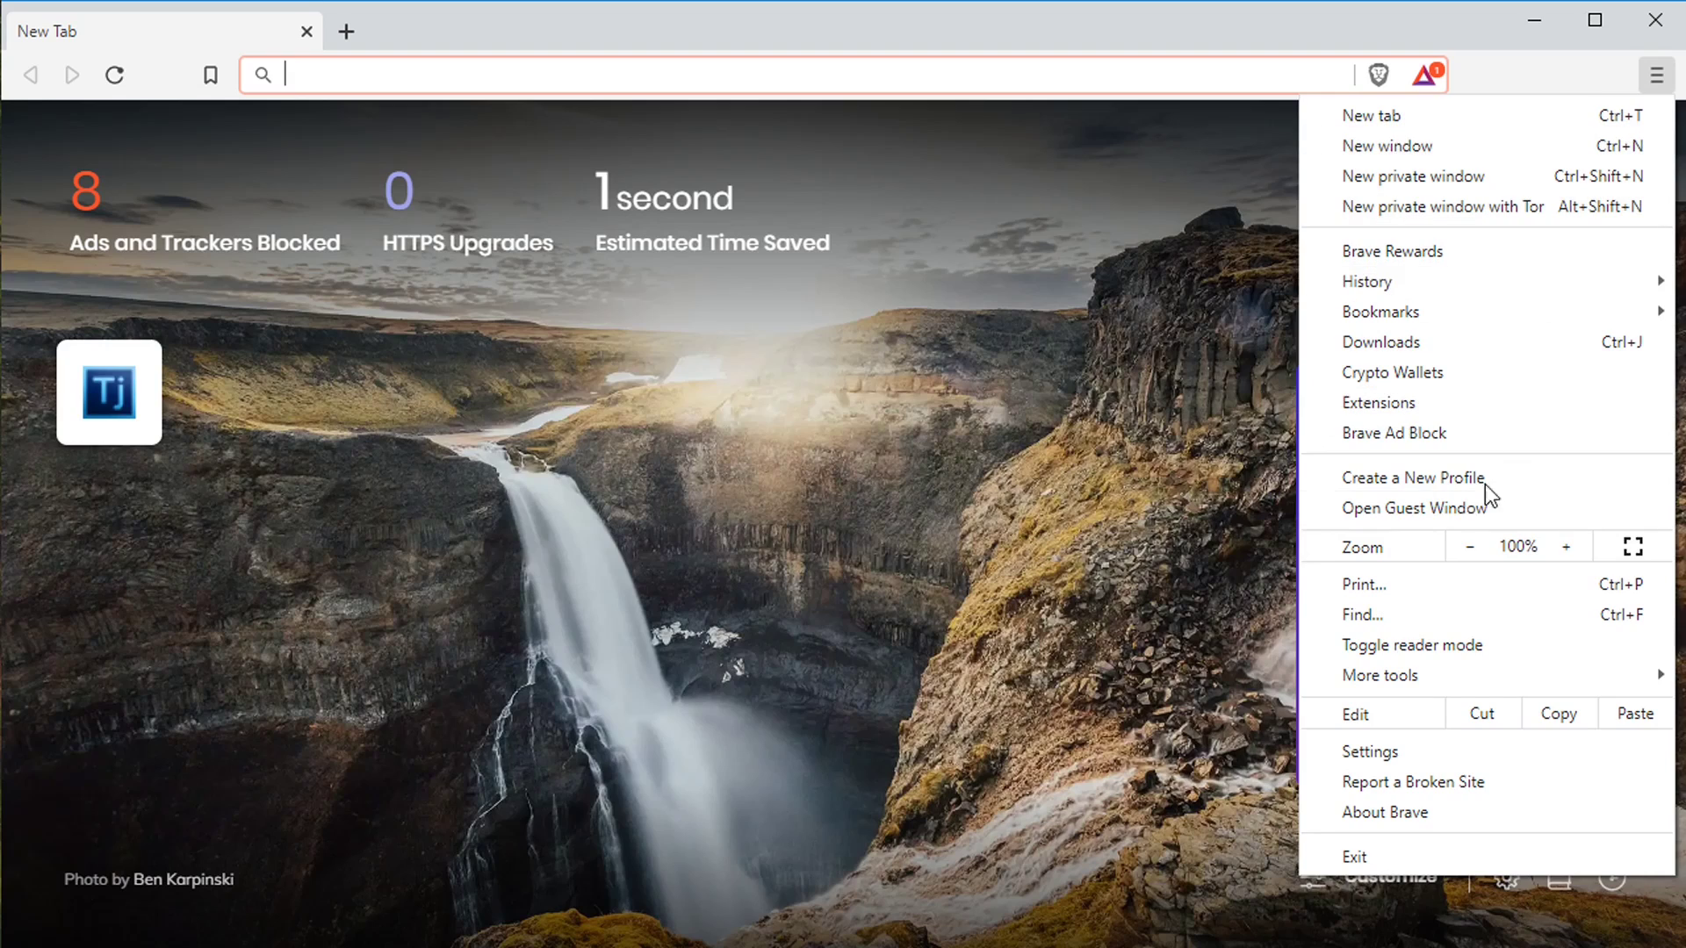
pyautogui.click(1363, 757)
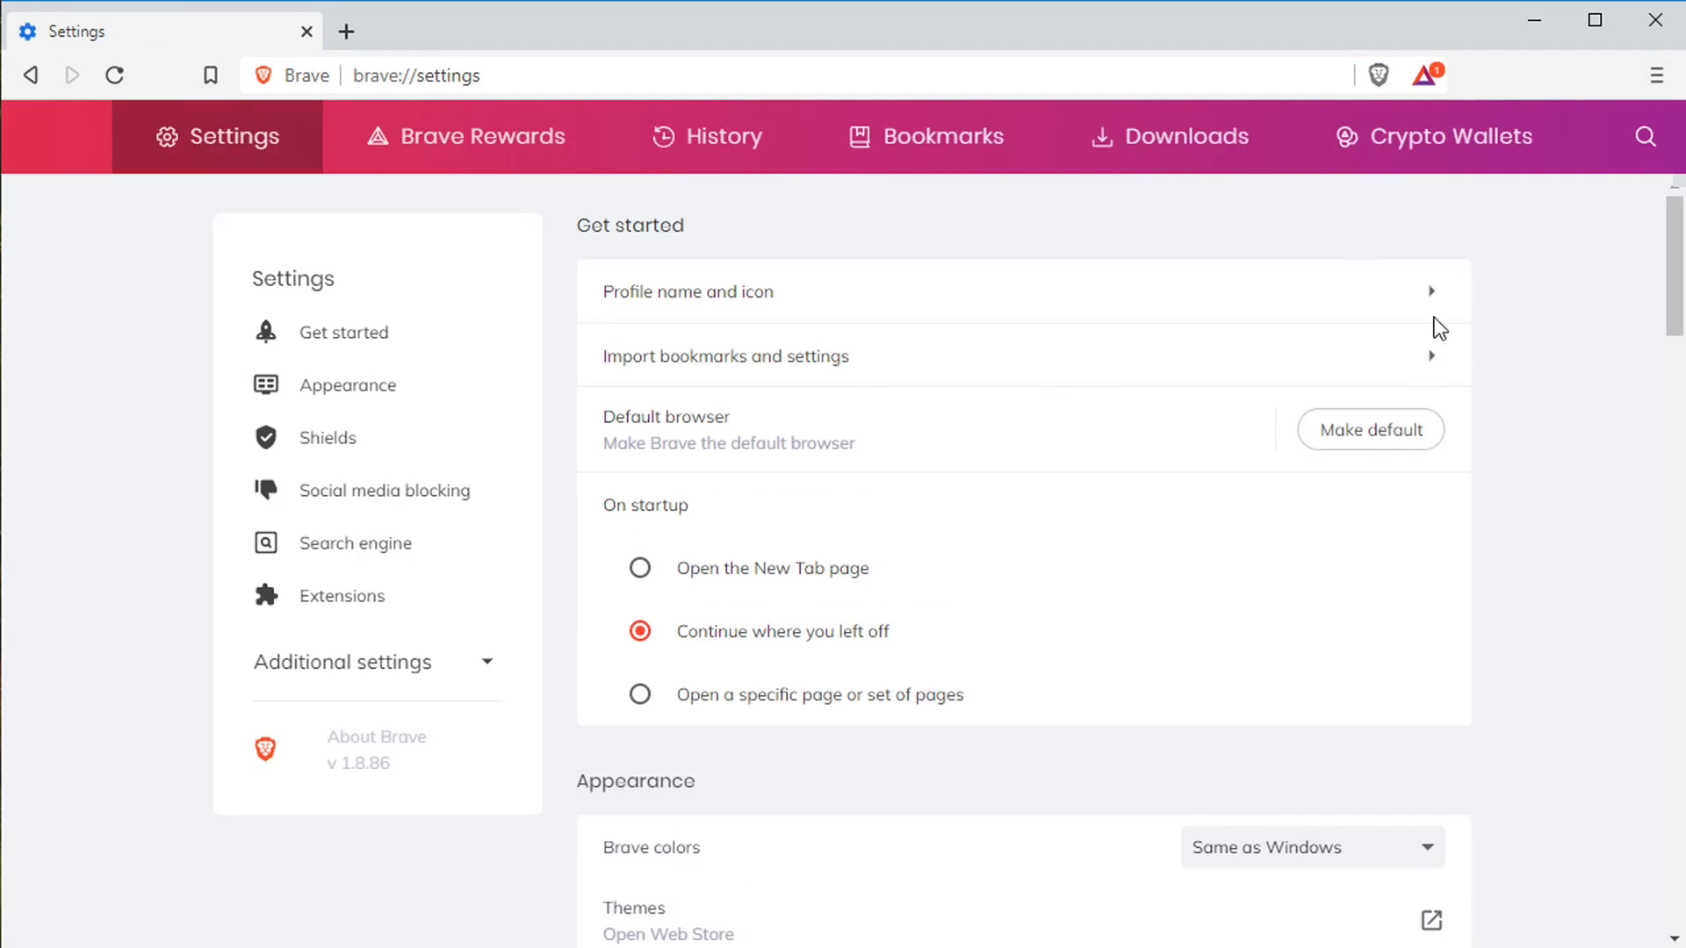
pyautogui.click(1656, 75)
pyautogui.click(1673, 88)
pyautogui.click(348, 341)
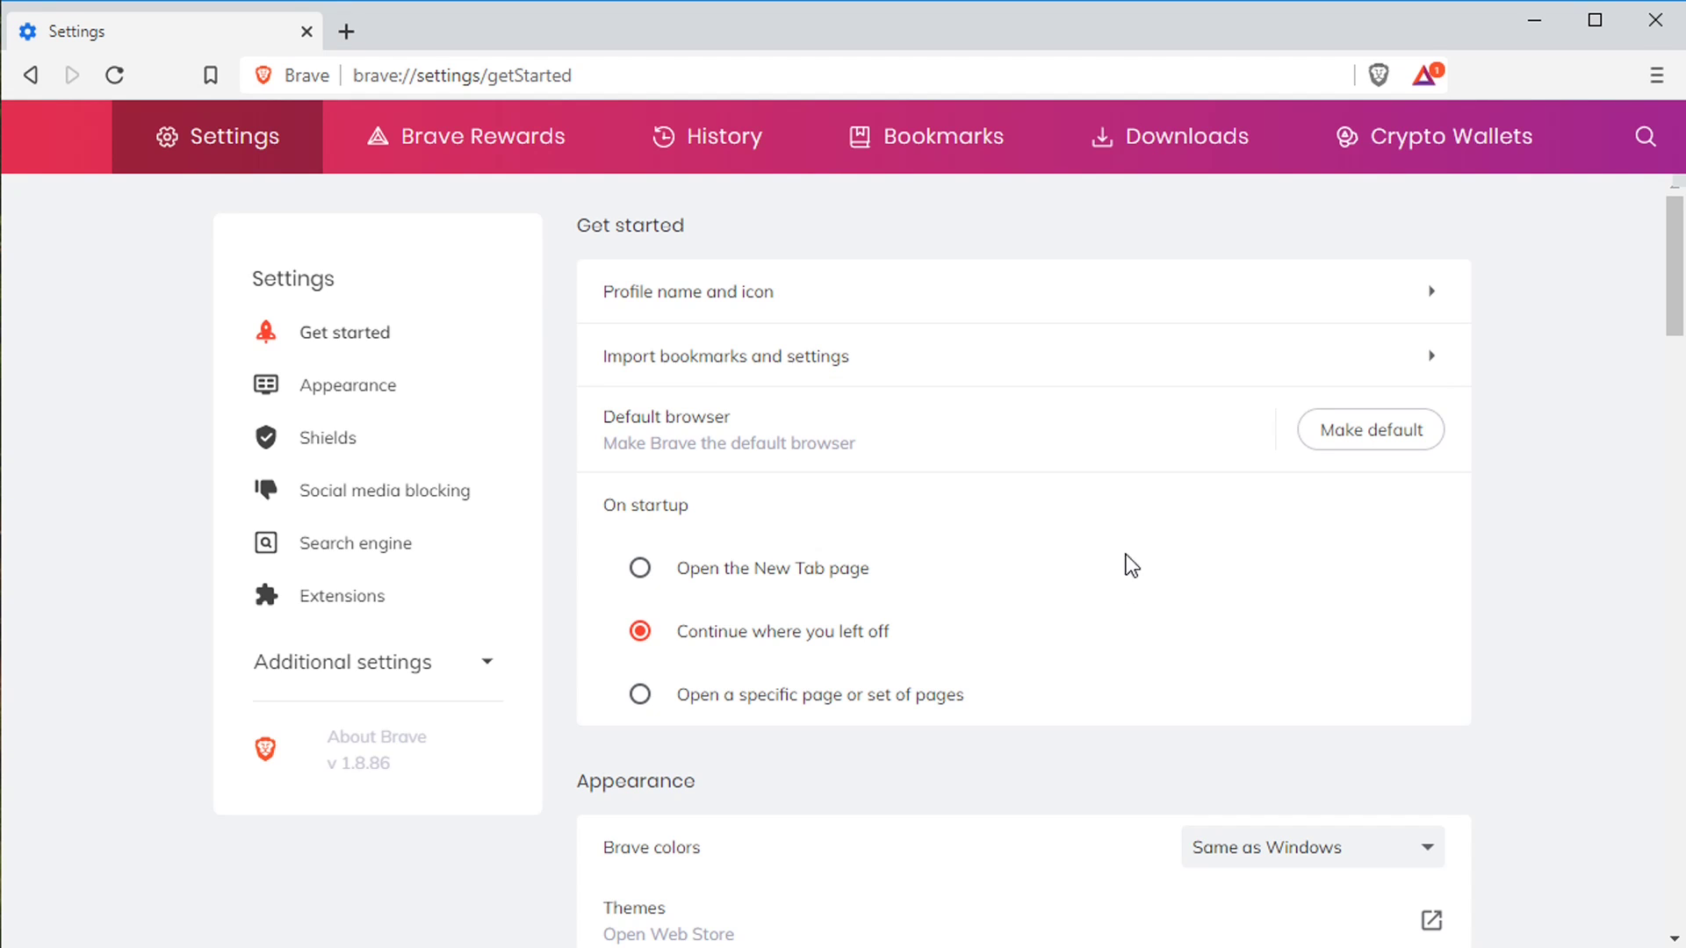
# Open the profile name and icon settings and choose the green avatar with diagonal white stripes.
pyautogui.click(711, 293)
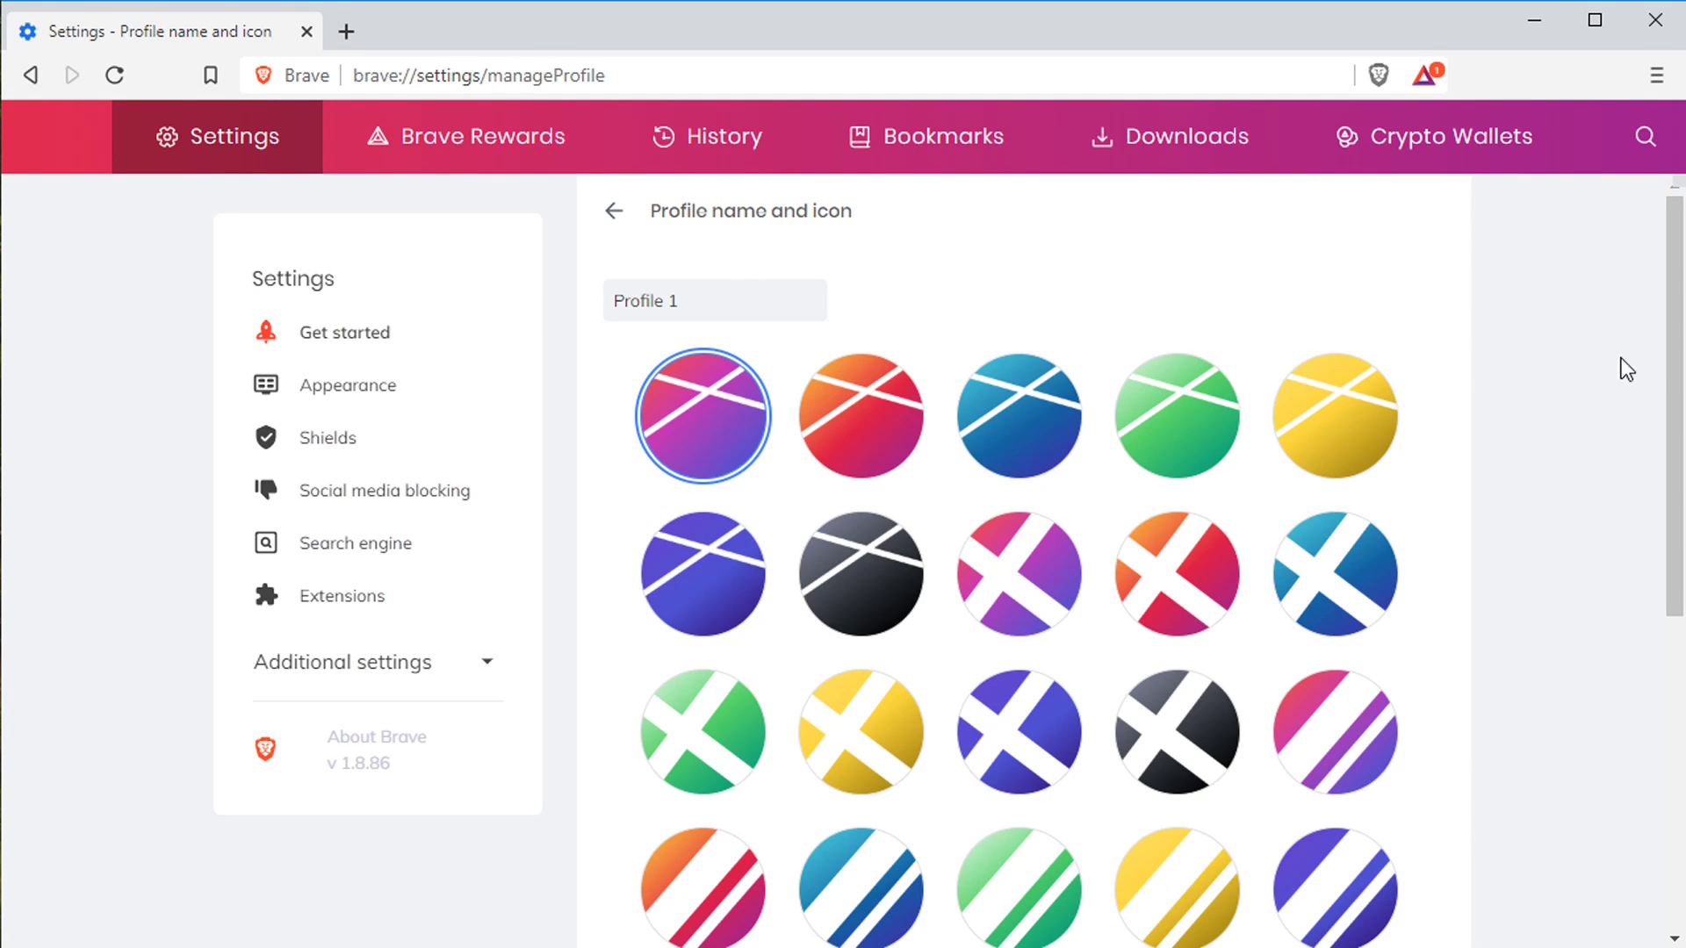
pyautogui.moveTo(1672, 376); pyautogui.dragTo(1637, 808)
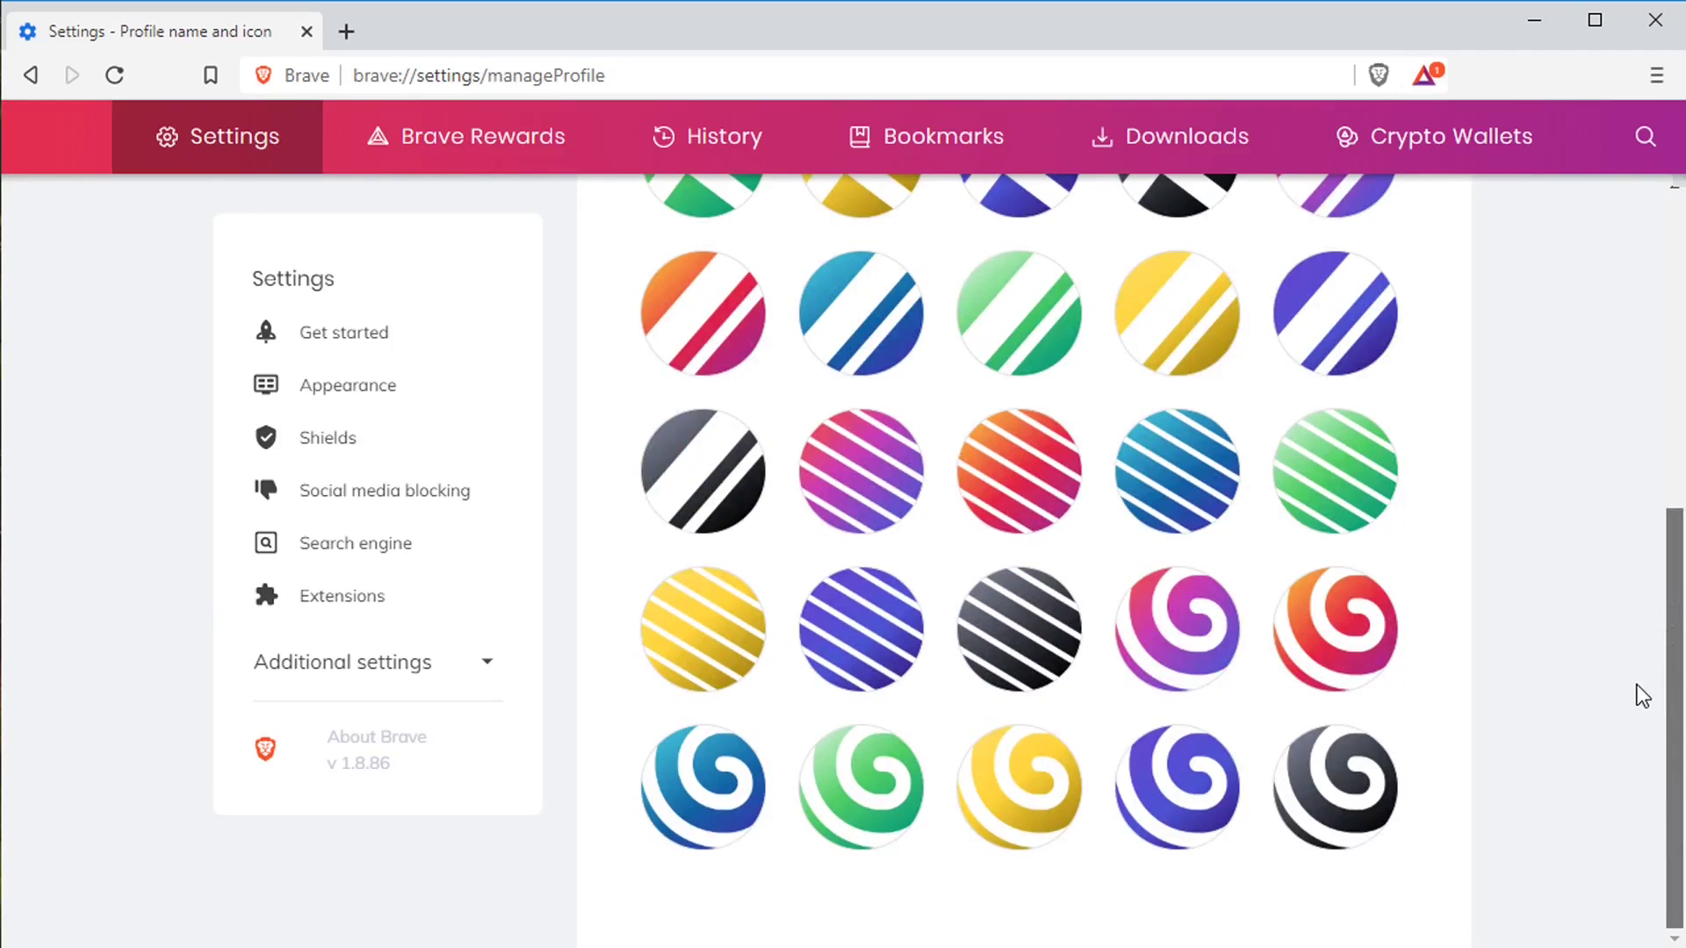
pyautogui.scroll(1, 1405, 685)
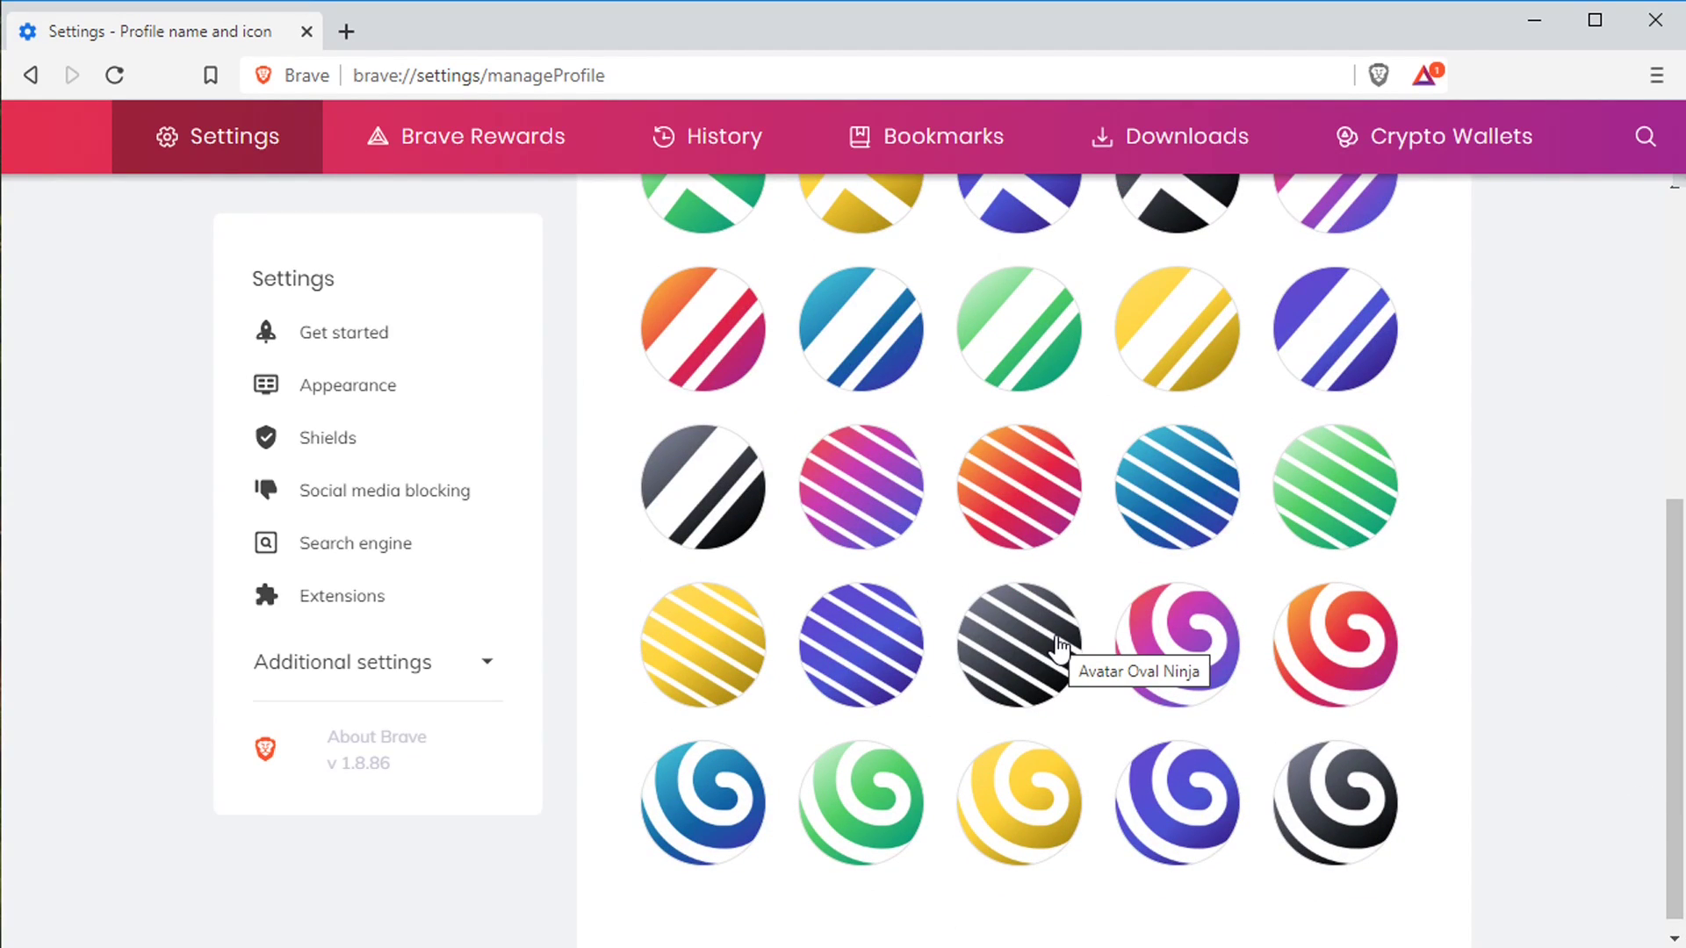
pyautogui.scroll(3, 1087, 609)
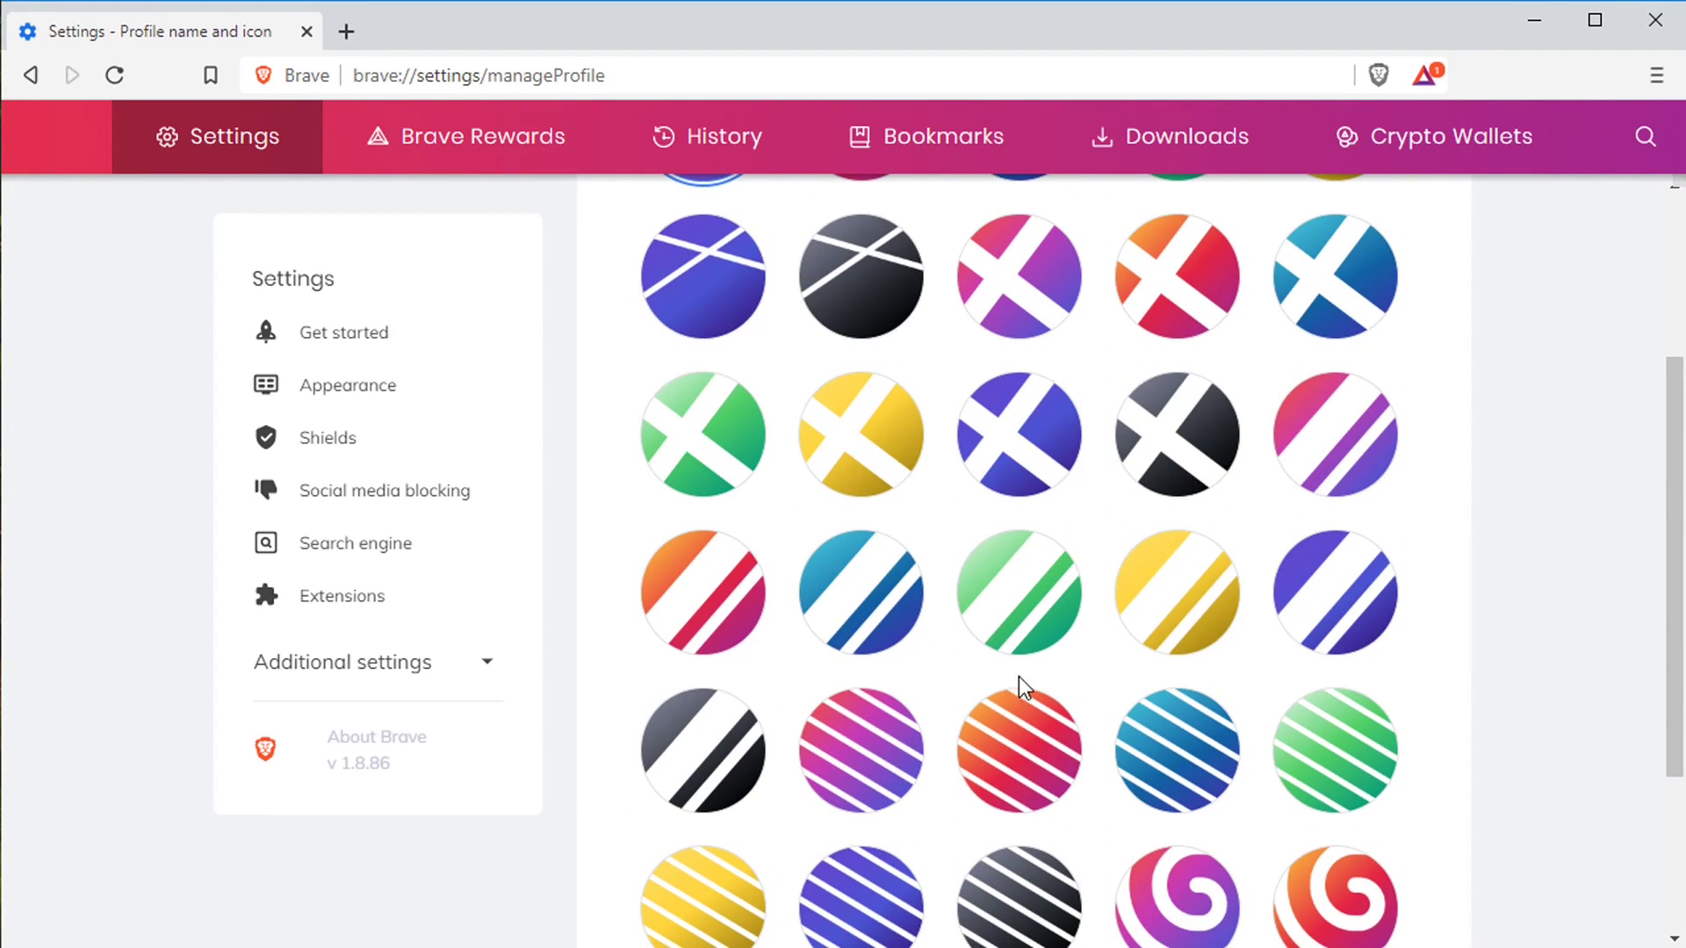
pyautogui.click(990, 591)
pyautogui.scroll(4, 1141, 628)
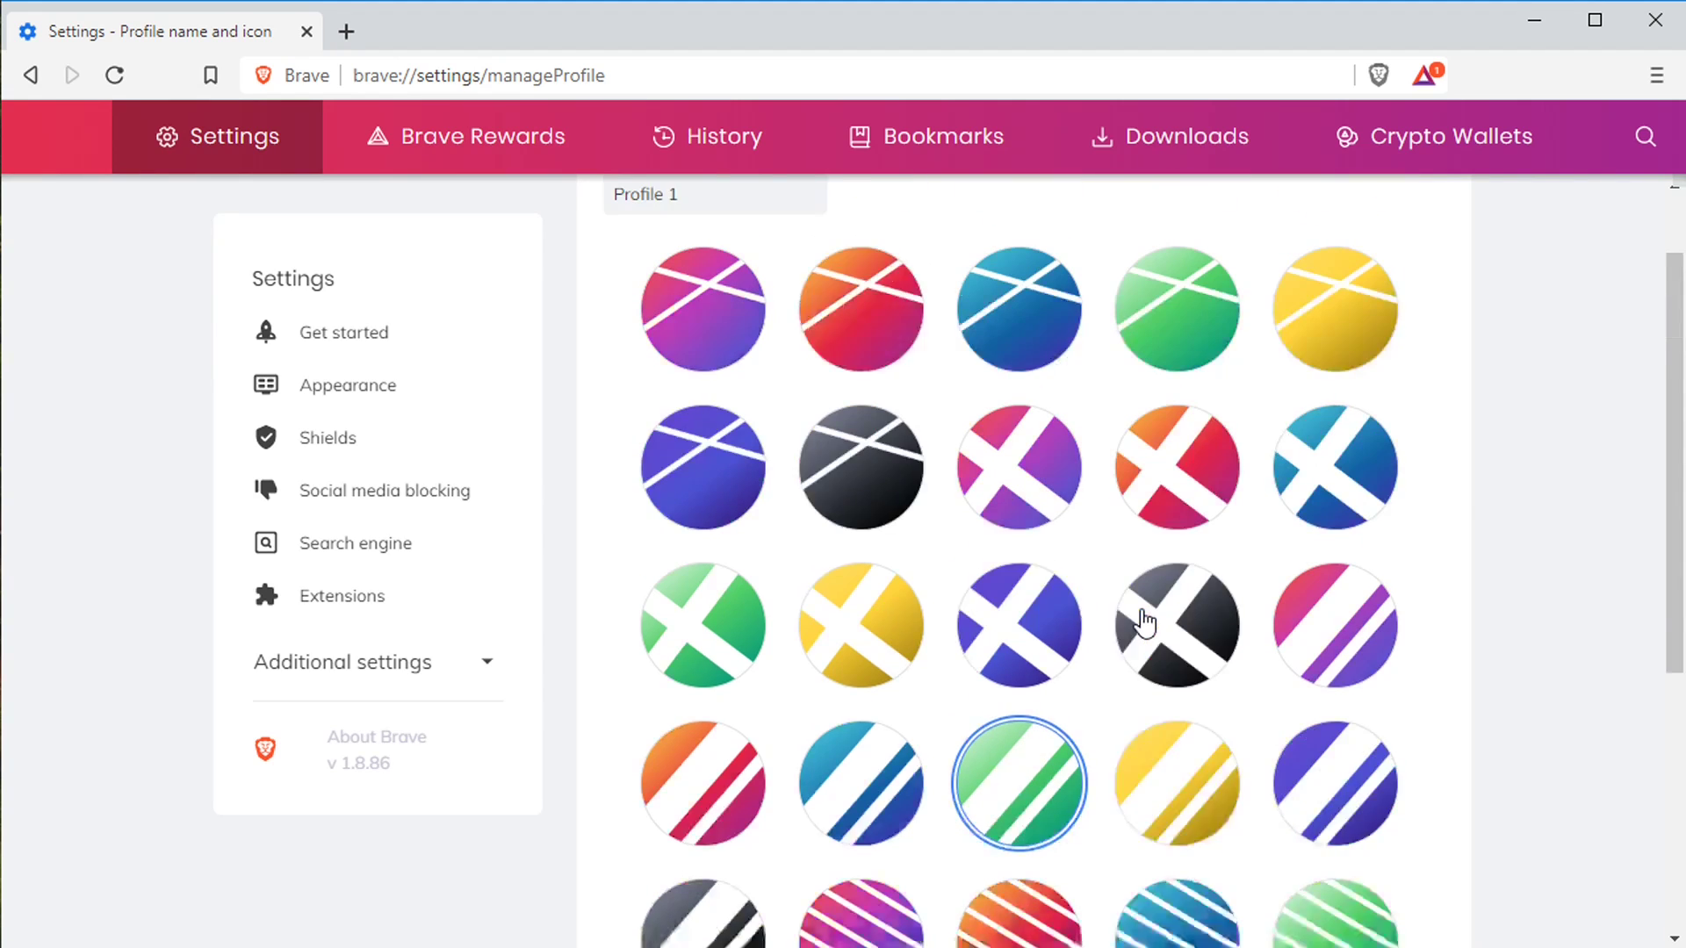
# Rename the profile to tjfree and return to the Get started settings.
pyautogui.moveTo(696, 301); pyautogui.dragTo(588, 290)
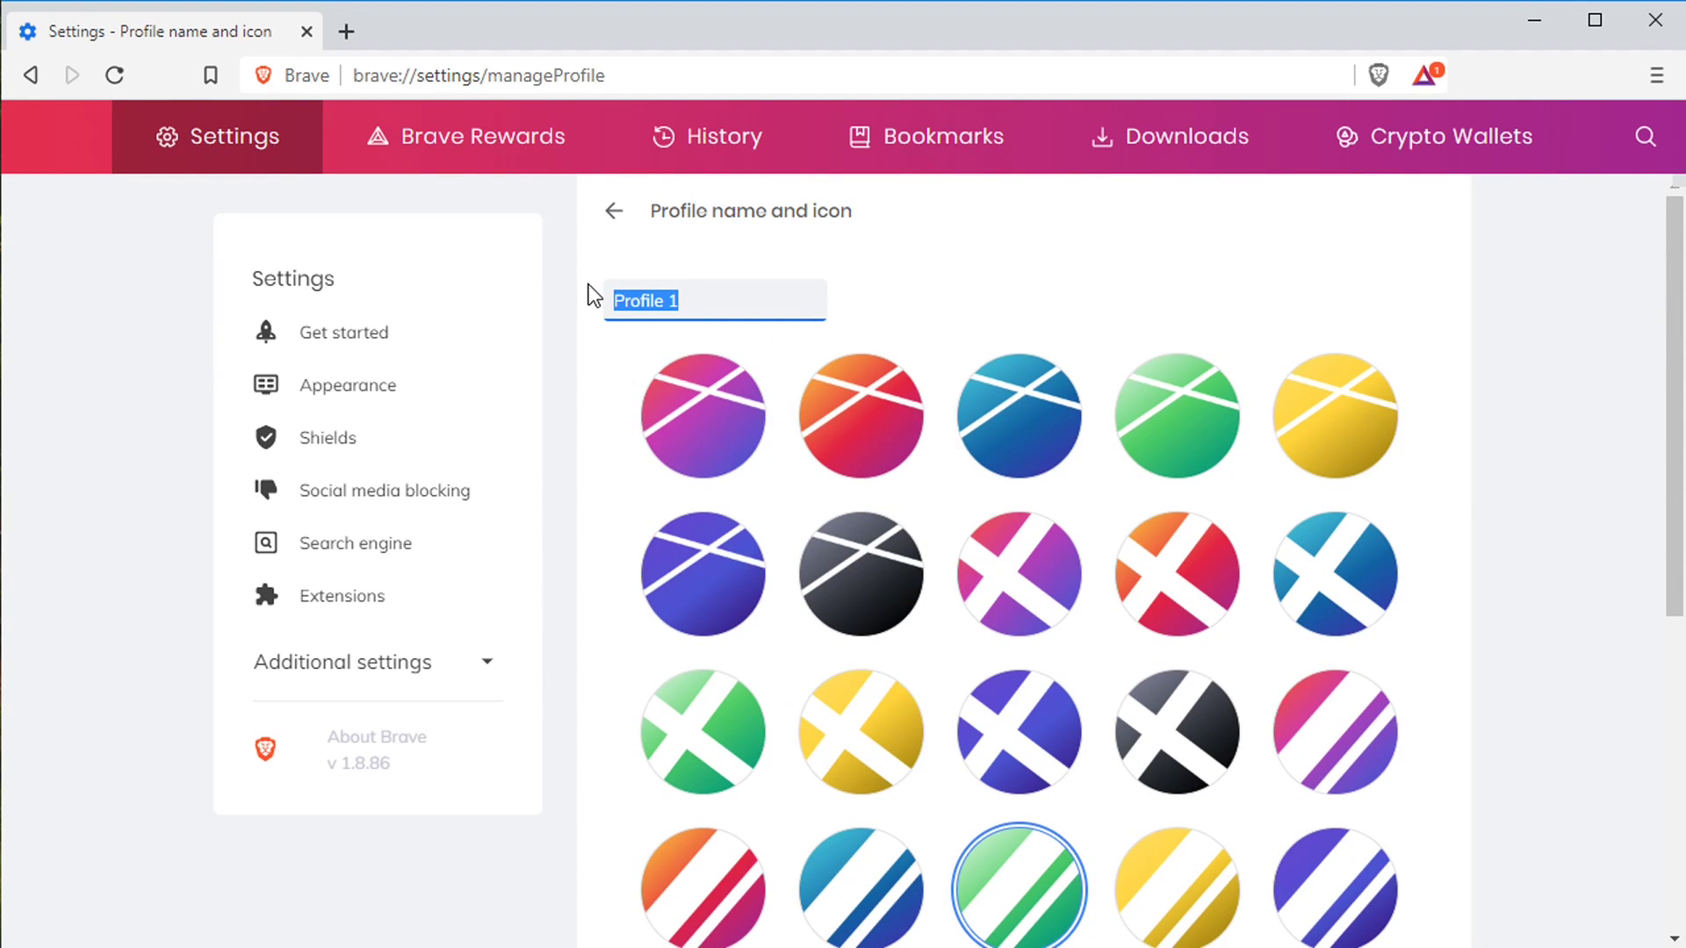
pyautogui.write('tjfree')
pyautogui.click(614, 213)
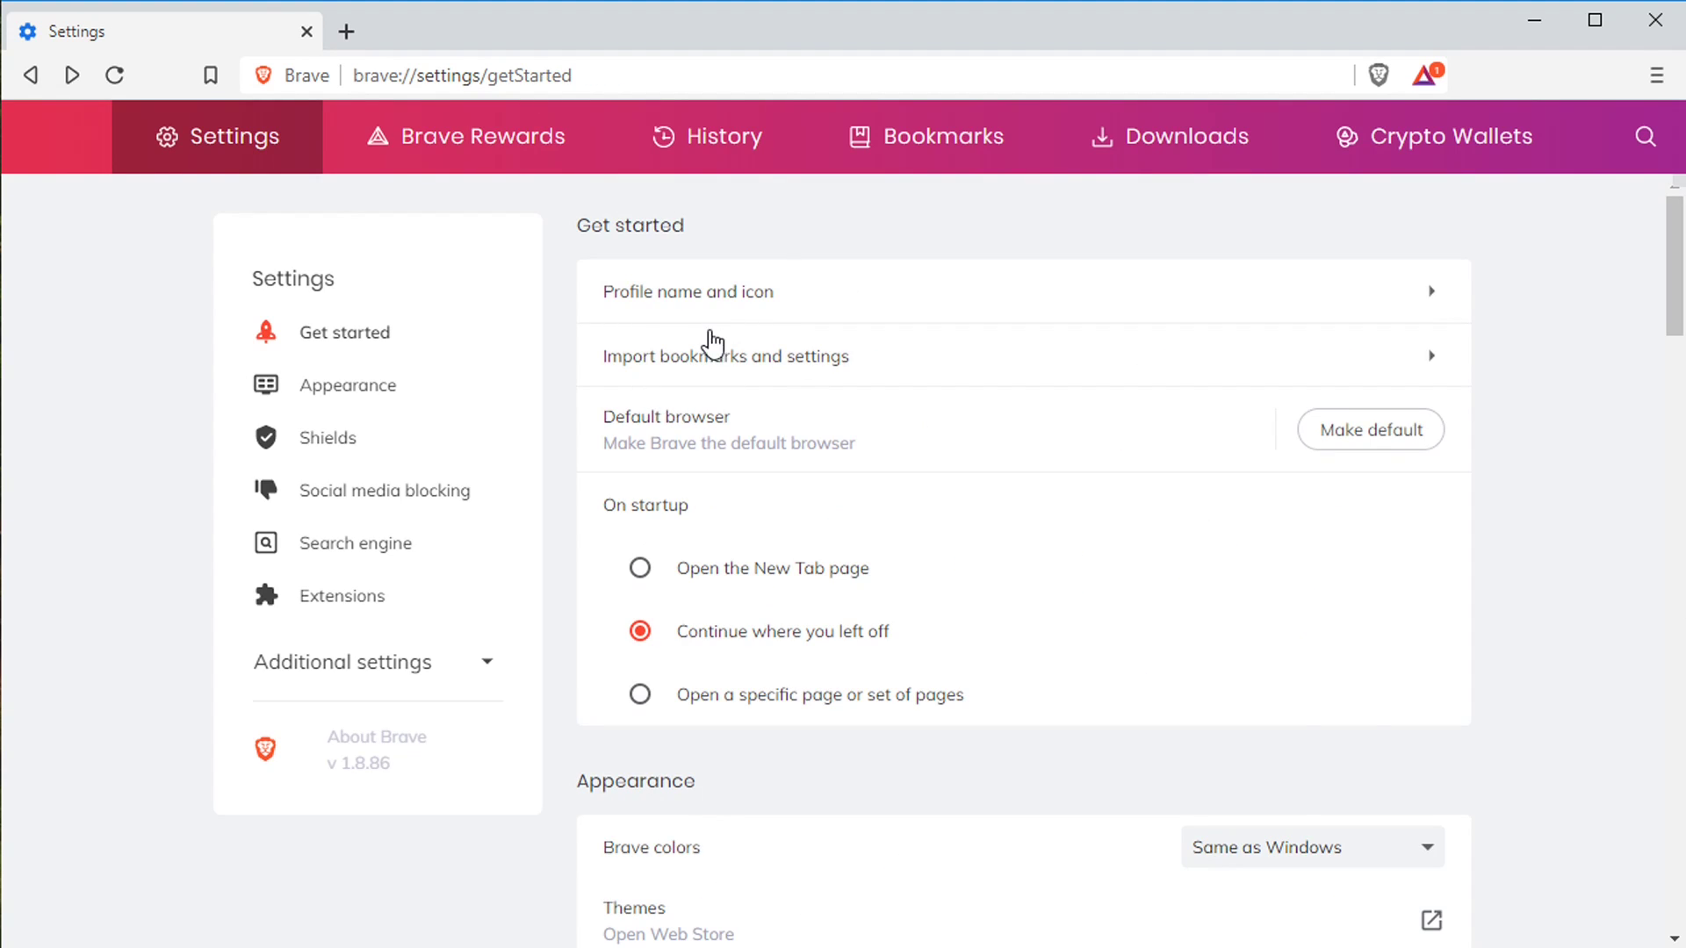
pyautogui.click(711, 295)
pyautogui.click(612, 213)
# View the source browsers offered for importing bookmarks and settings, and leave without importing.
pyautogui.click(733, 362)
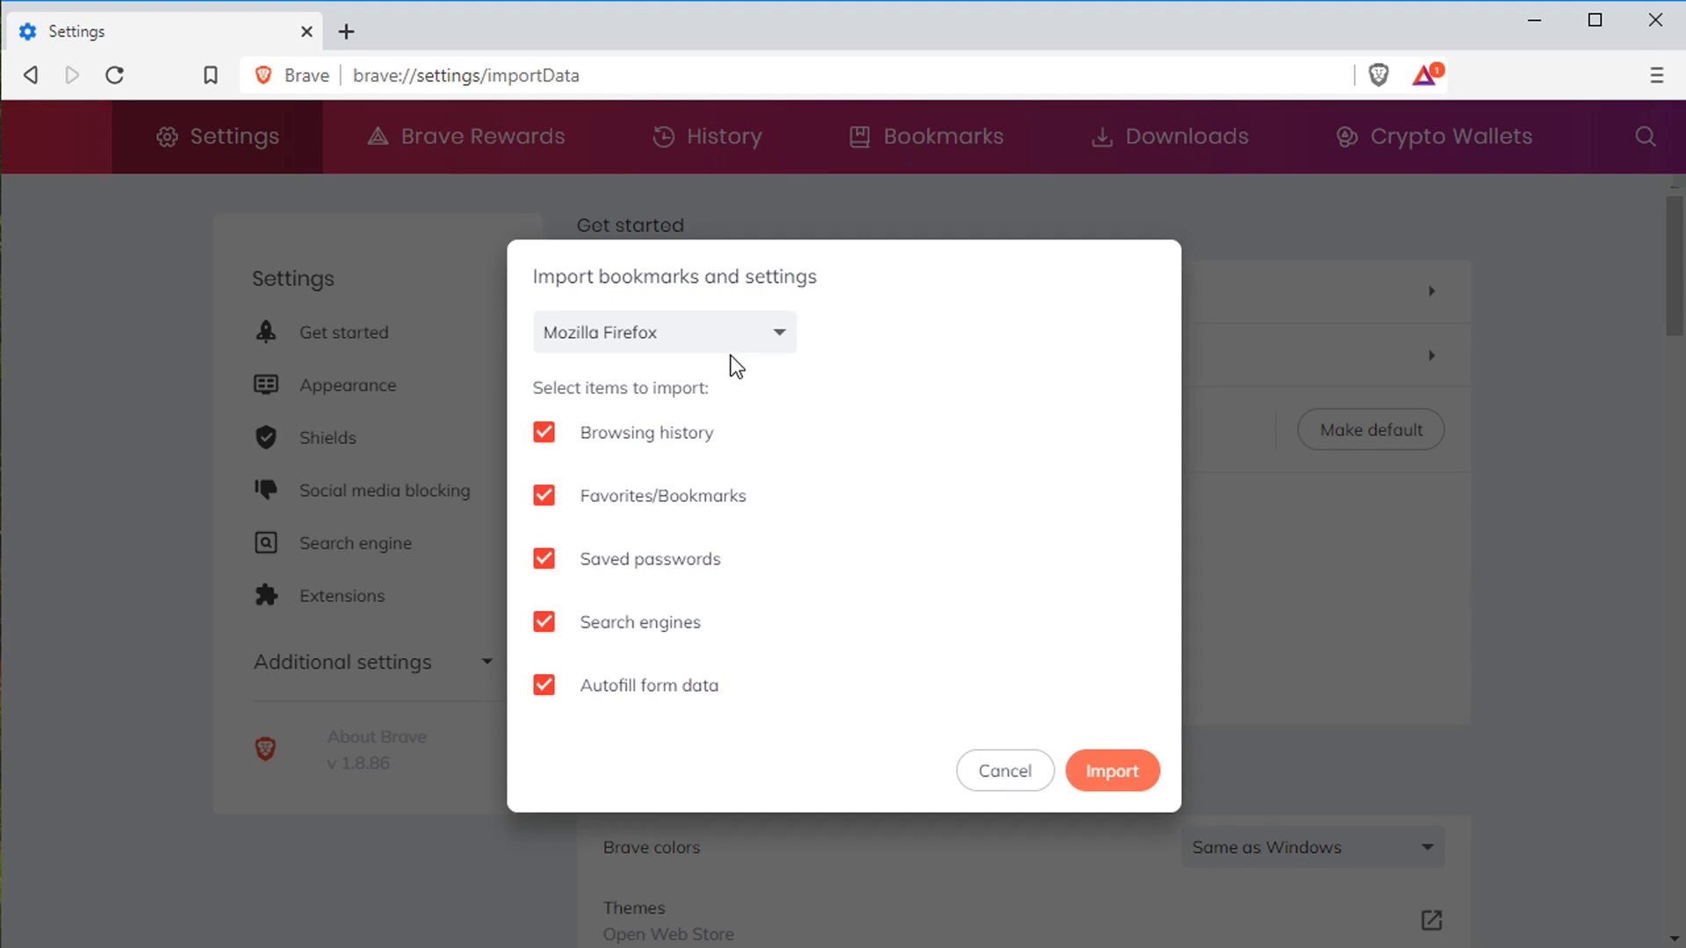
pyautogui.click(650, 333)
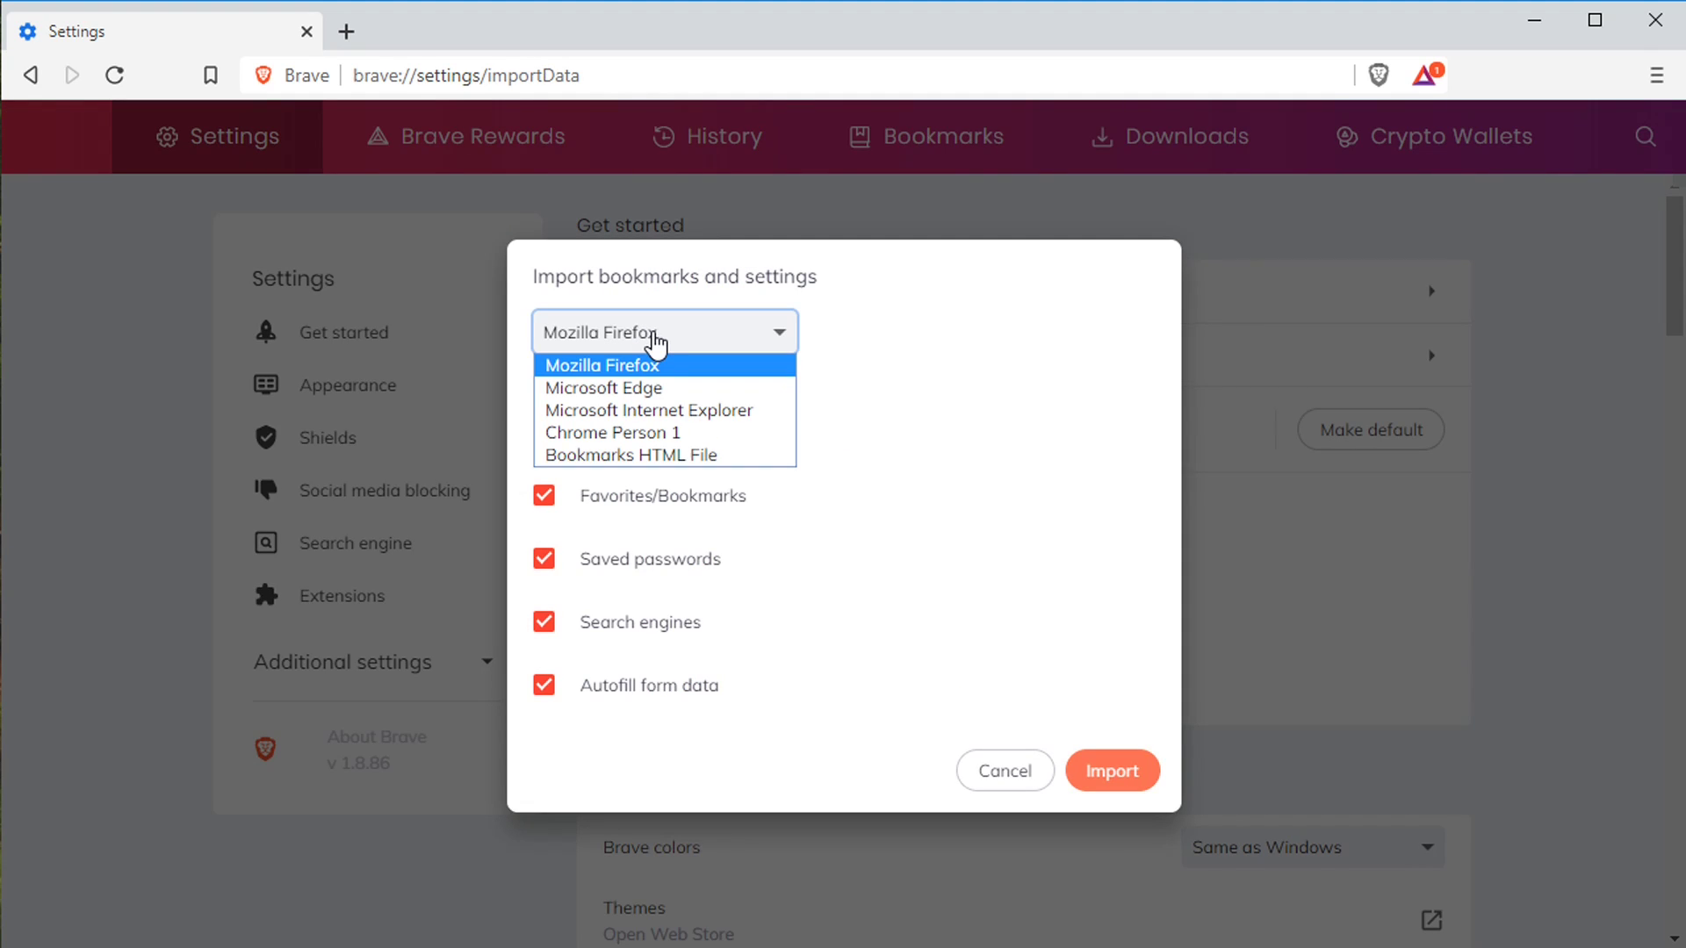
pyautogui.click(835, 561)
pyautogui.click(1014, 776)
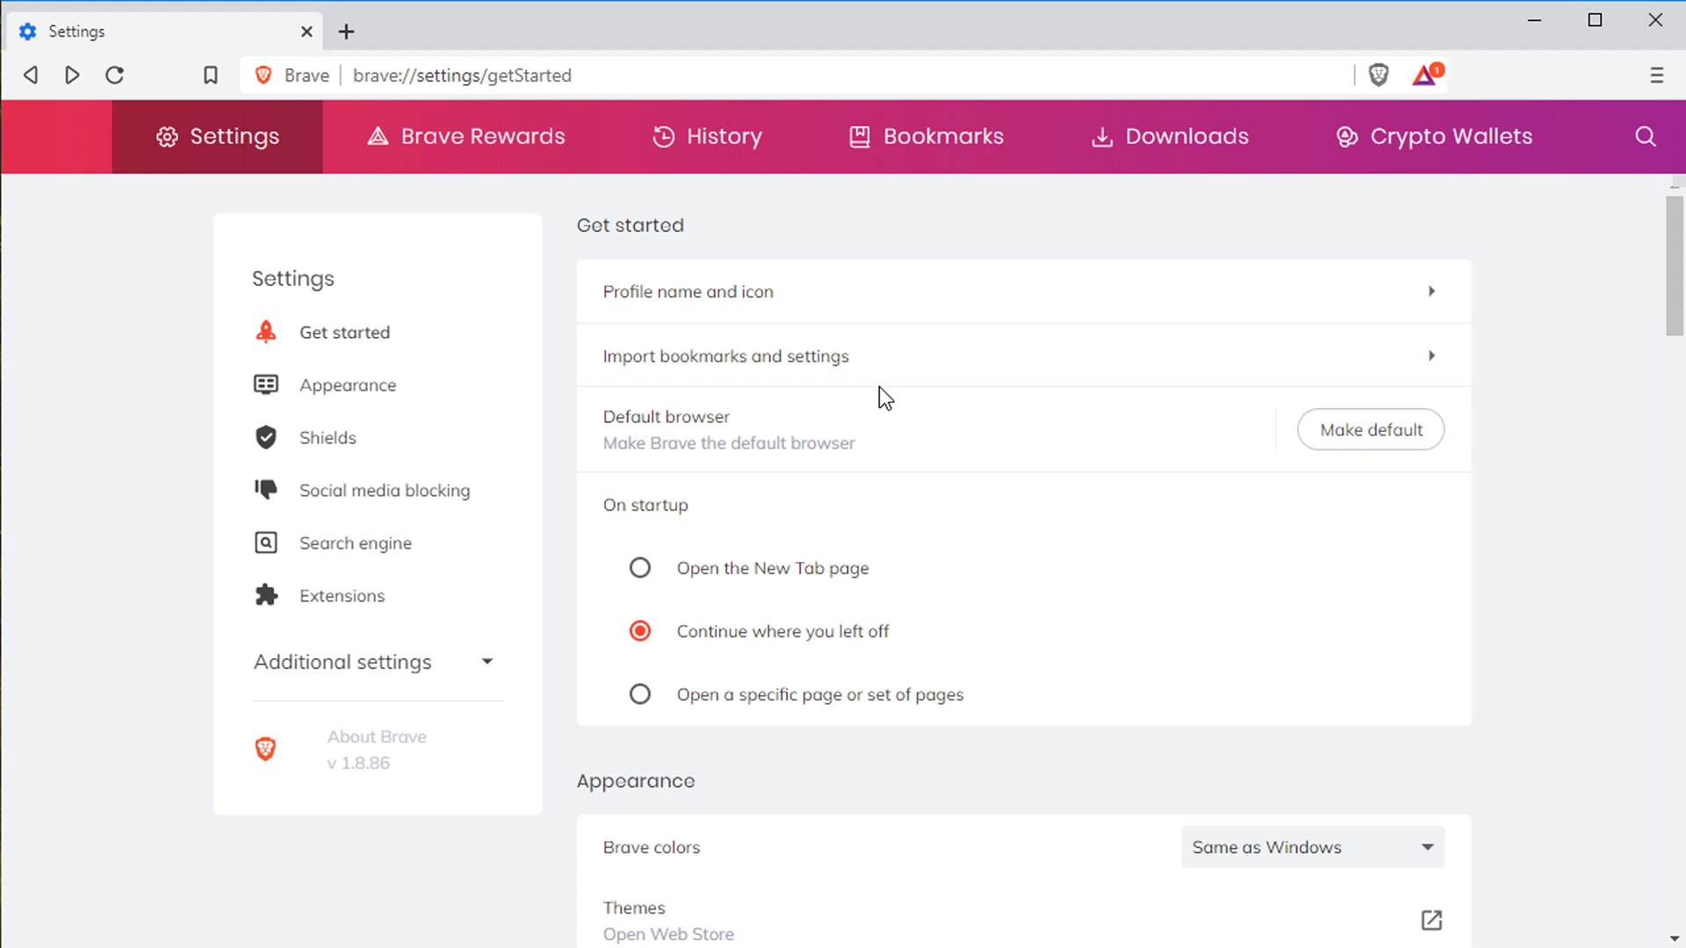
# Make Brave the default web browser in the Windows default apps settings and close that window.
pyautogui.click(1385, 446)
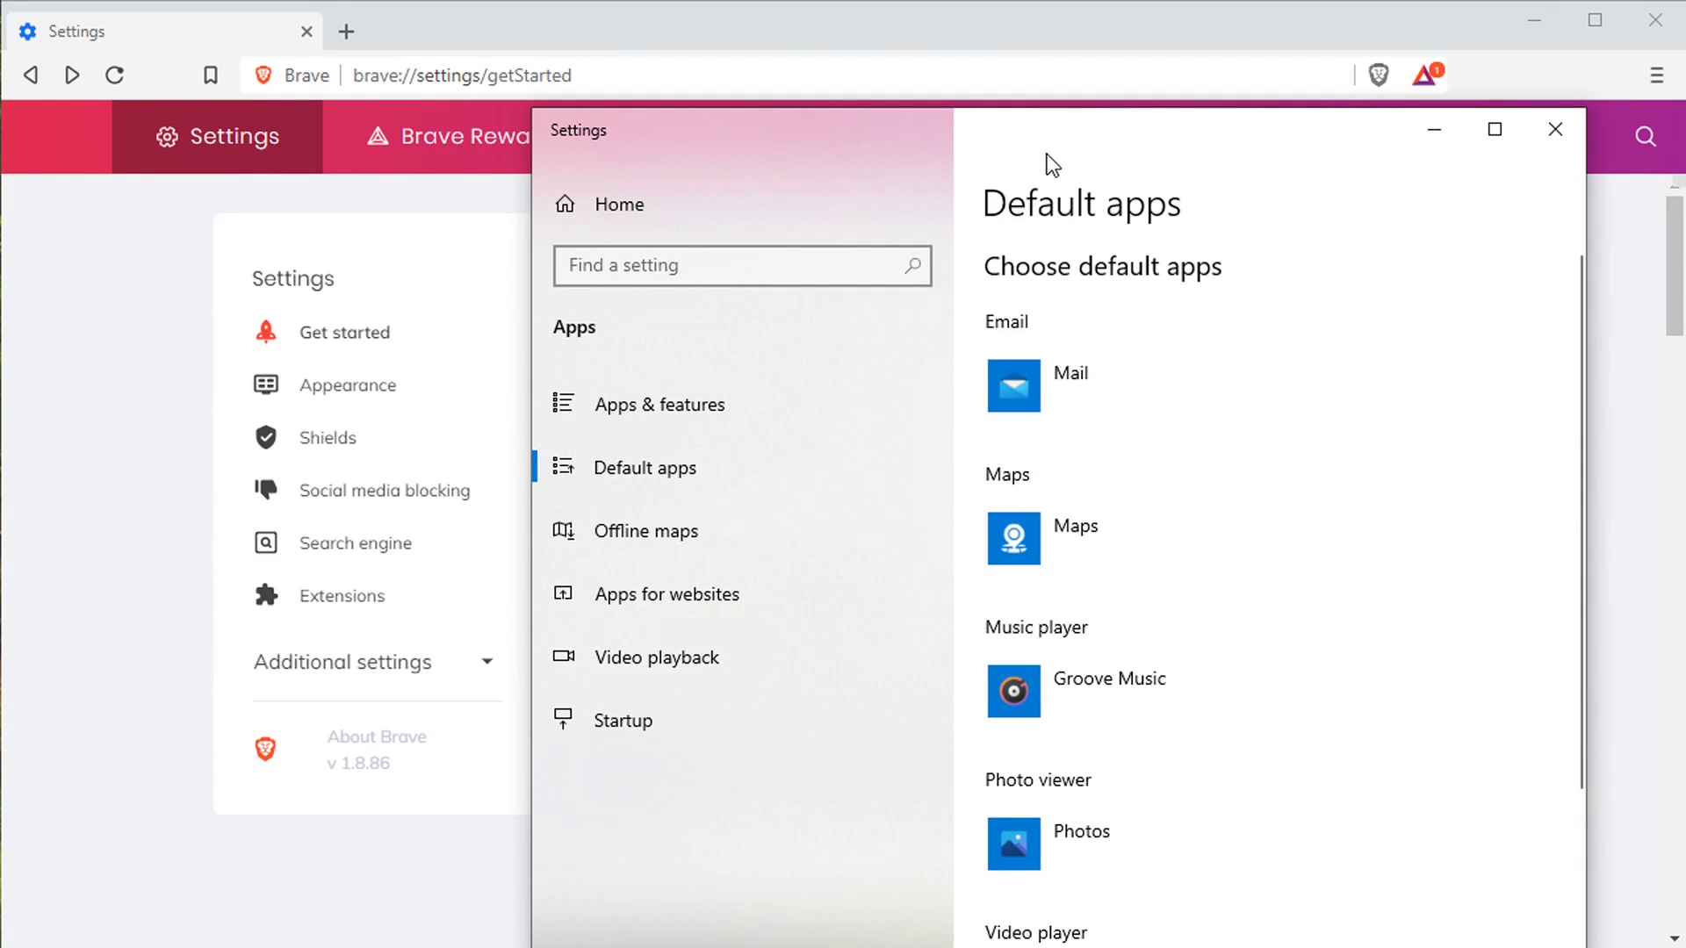
pyautogui.scroll(-5, 1027, 334)
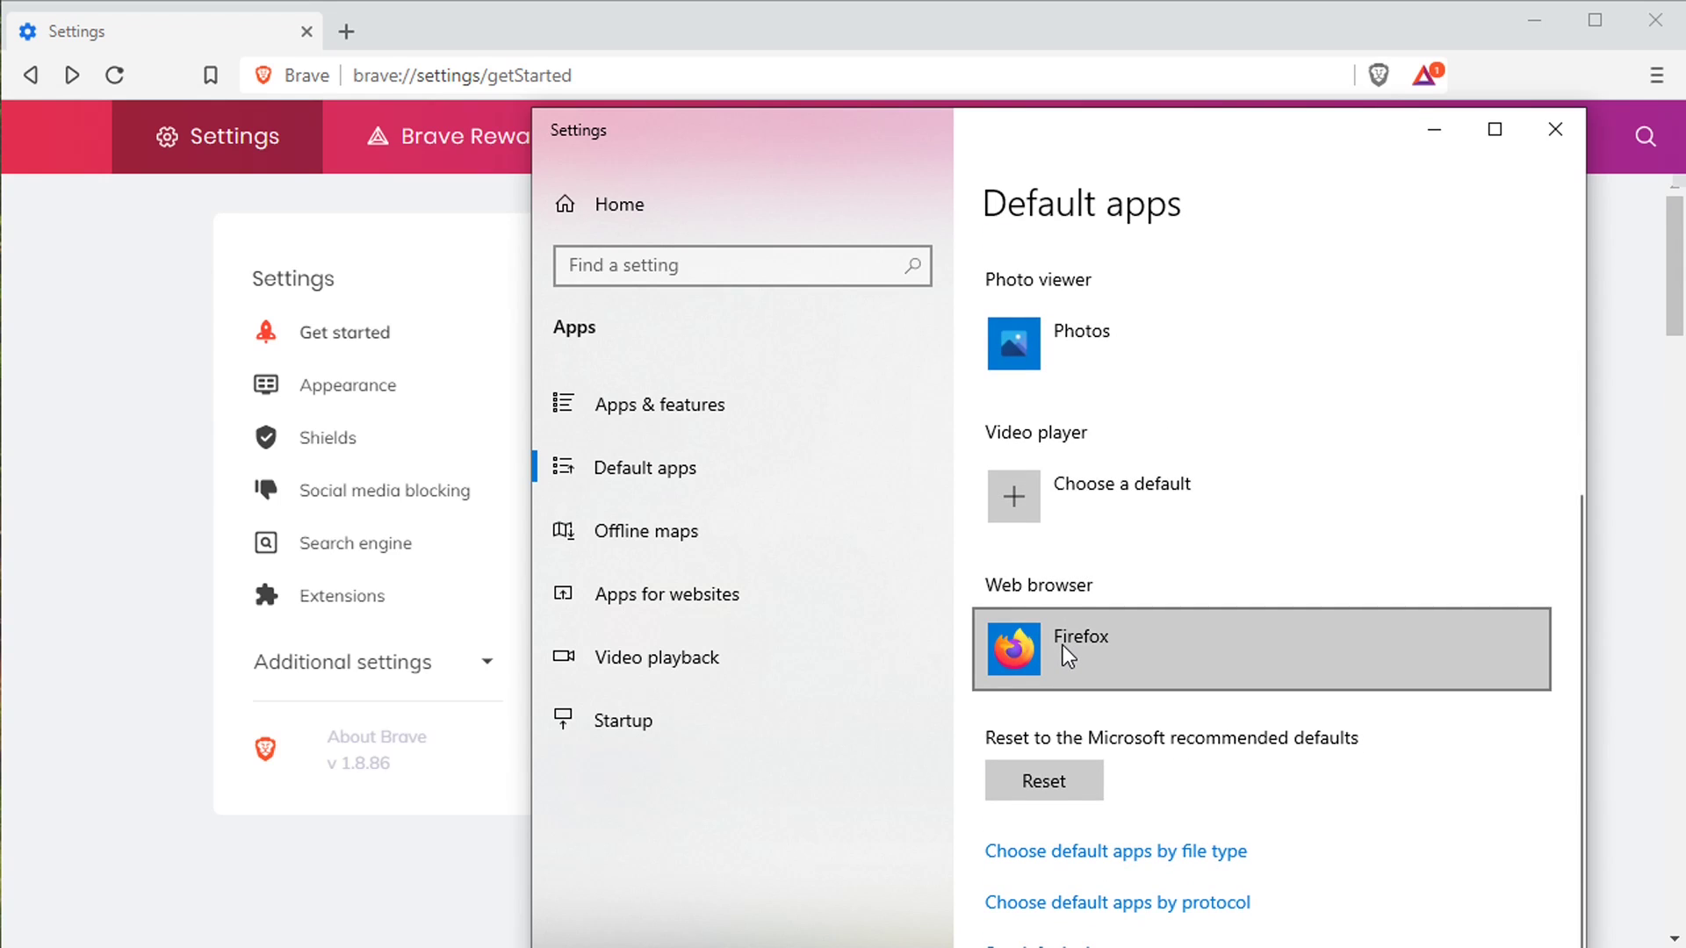
pyautogui.click(1071, 651)
pyautogui.click(1140, 806)
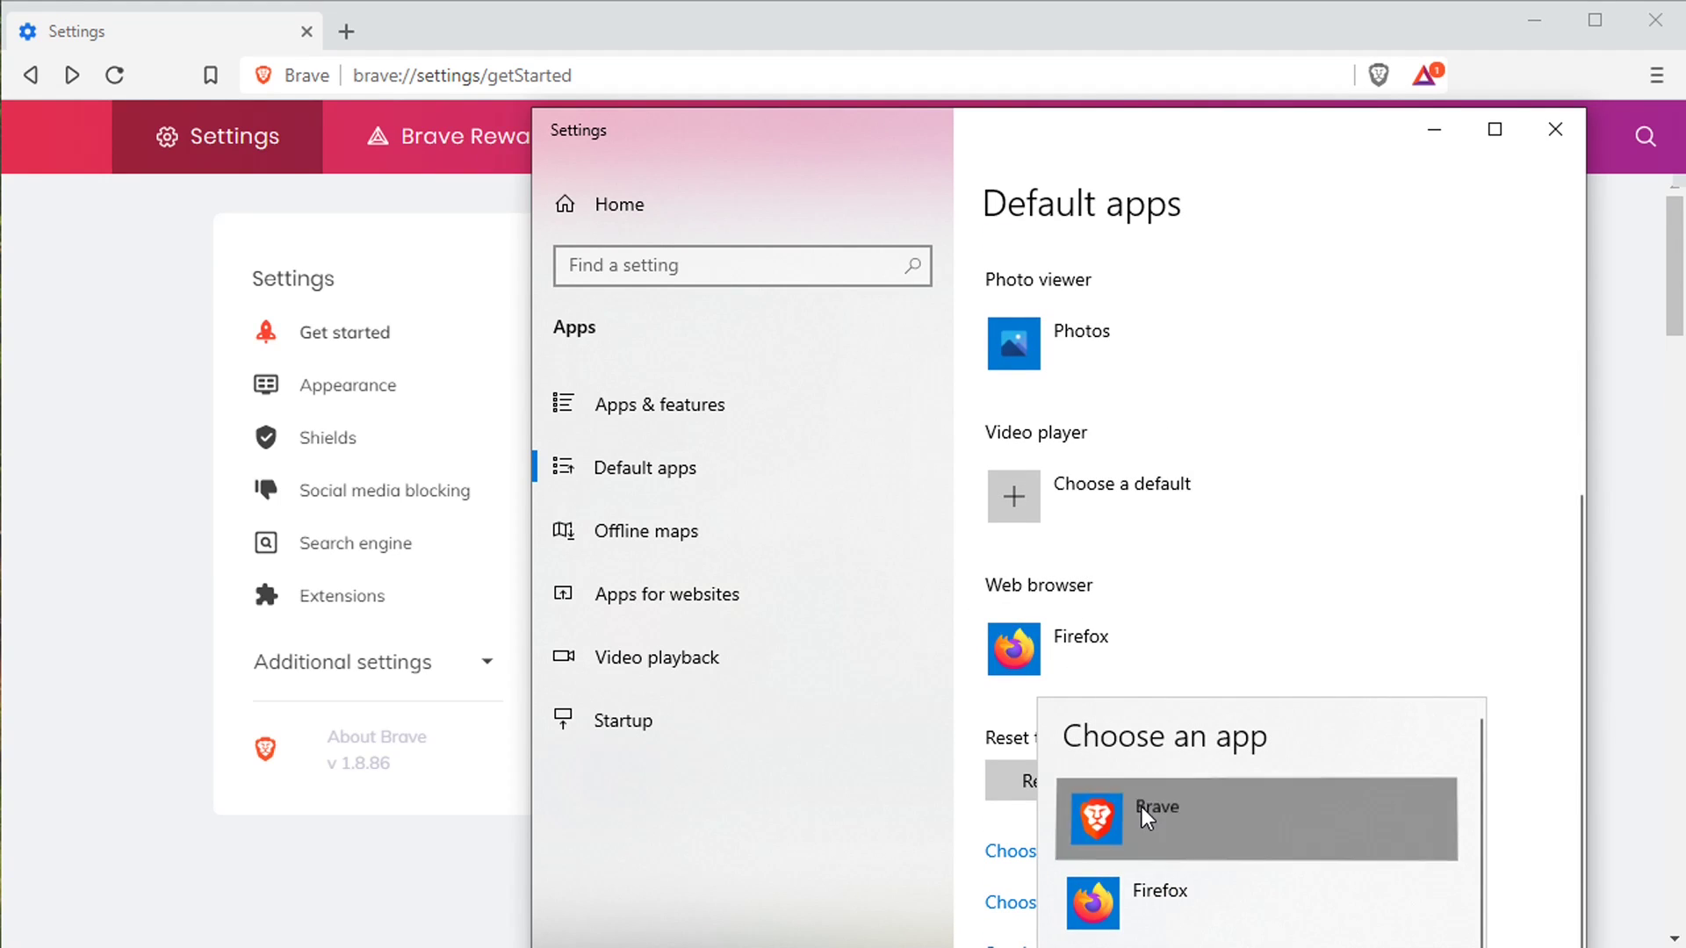
pyautogui.click(1552, 132)
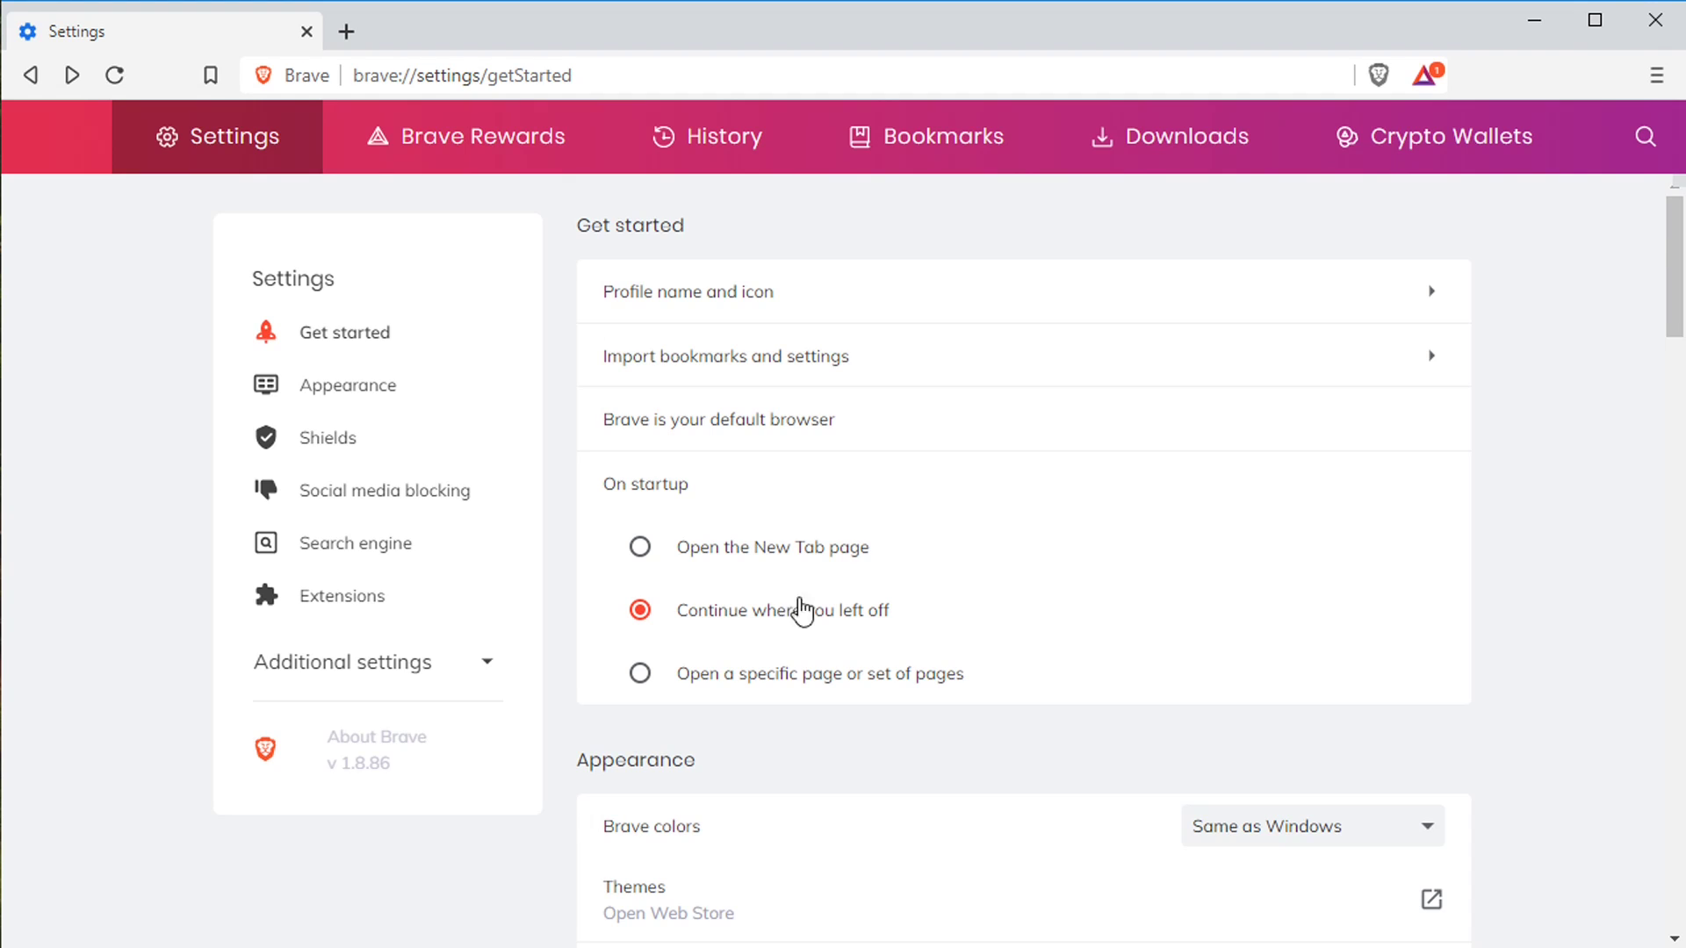
# Try the Dark option for Brave colors, compare it with Light, and leave the setting on Light.
pyautogui.scroll(-4, 795, 614)
pyautogui.click(1231, 434)
pyautogui.click(1225, 486)
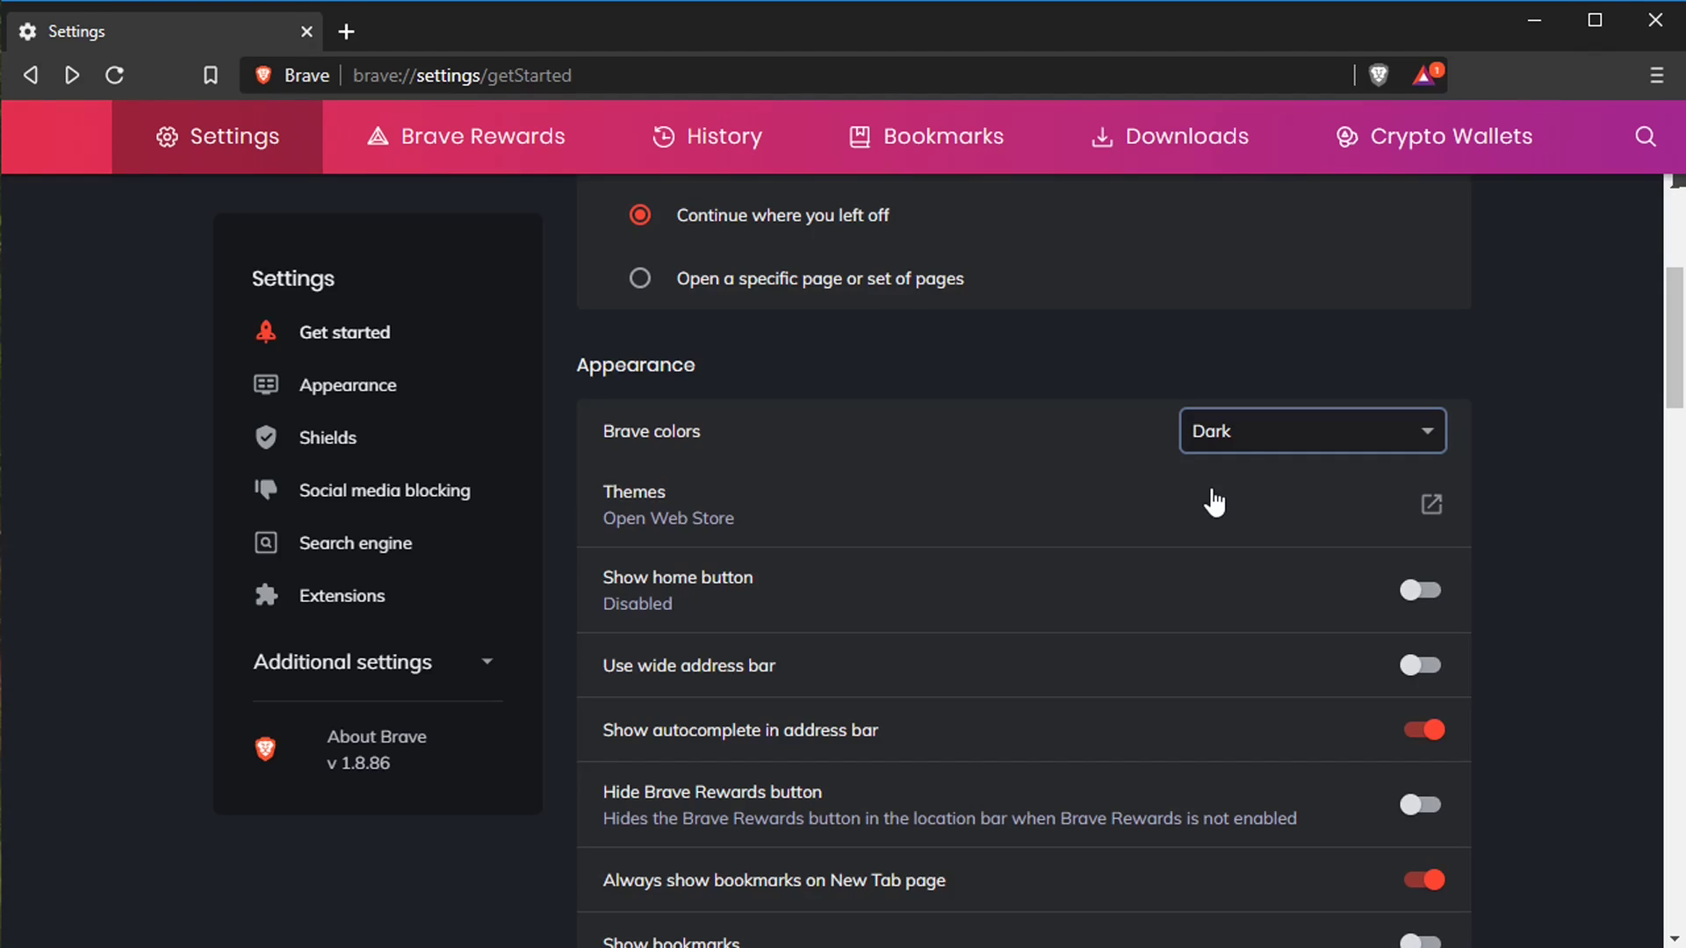
pyautogui.click(1226, 443)
pyautogui.click(1226, 506)
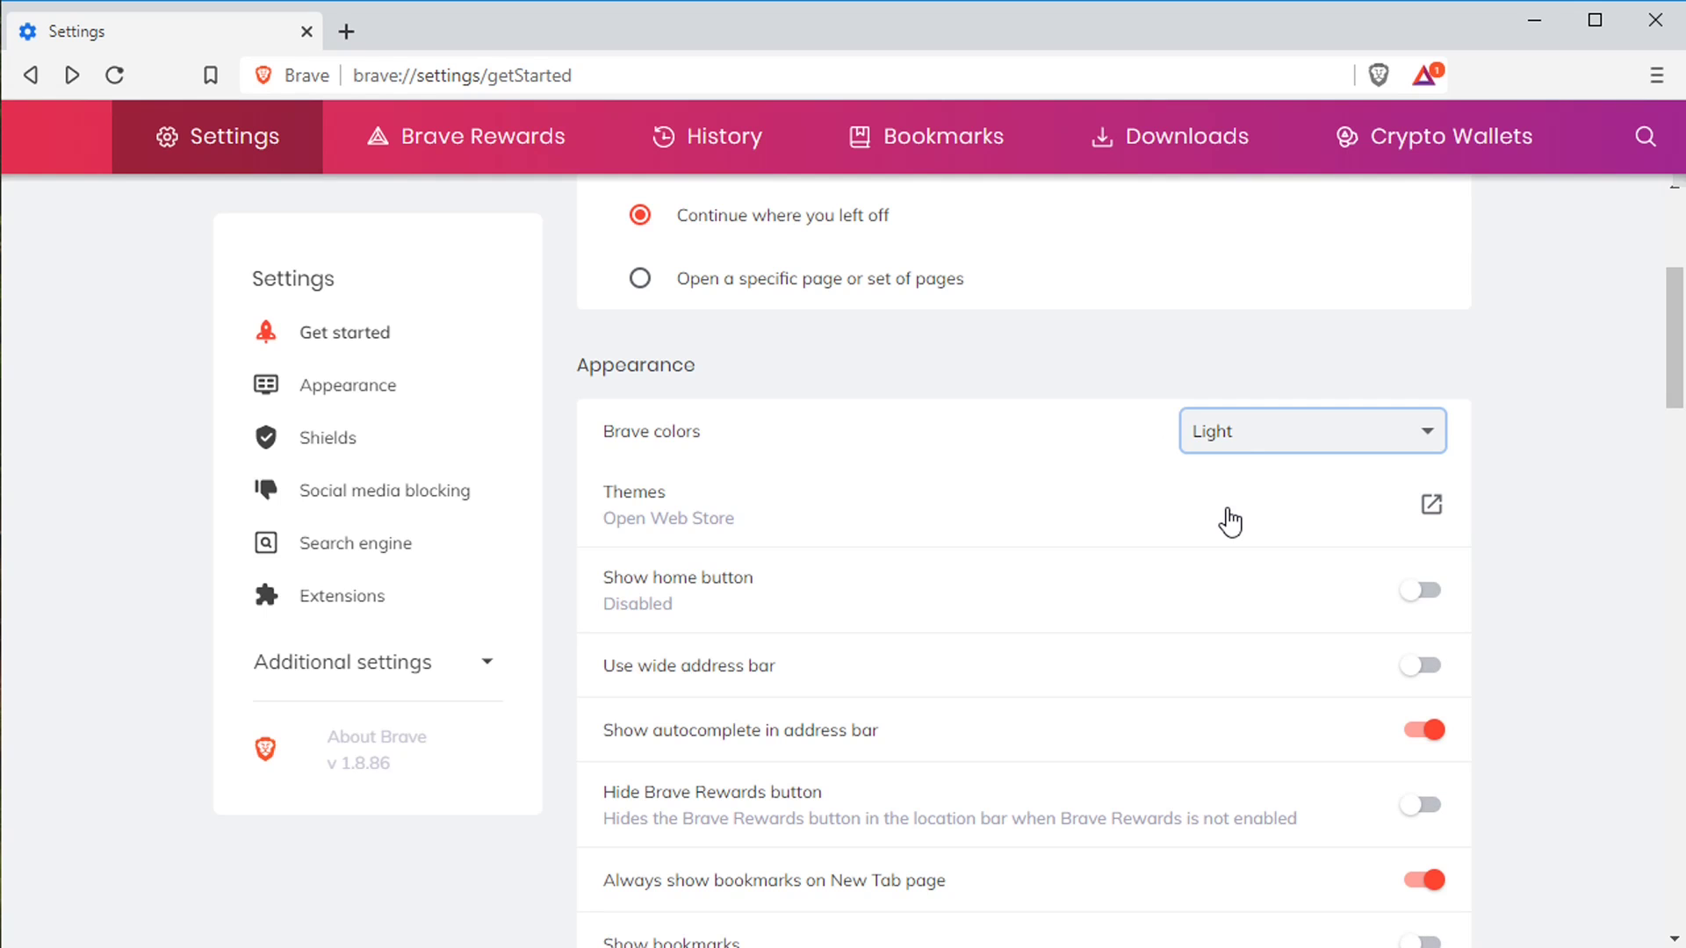
pyautogui.click(1223, 439)
pyautogui.click(1224, 487)
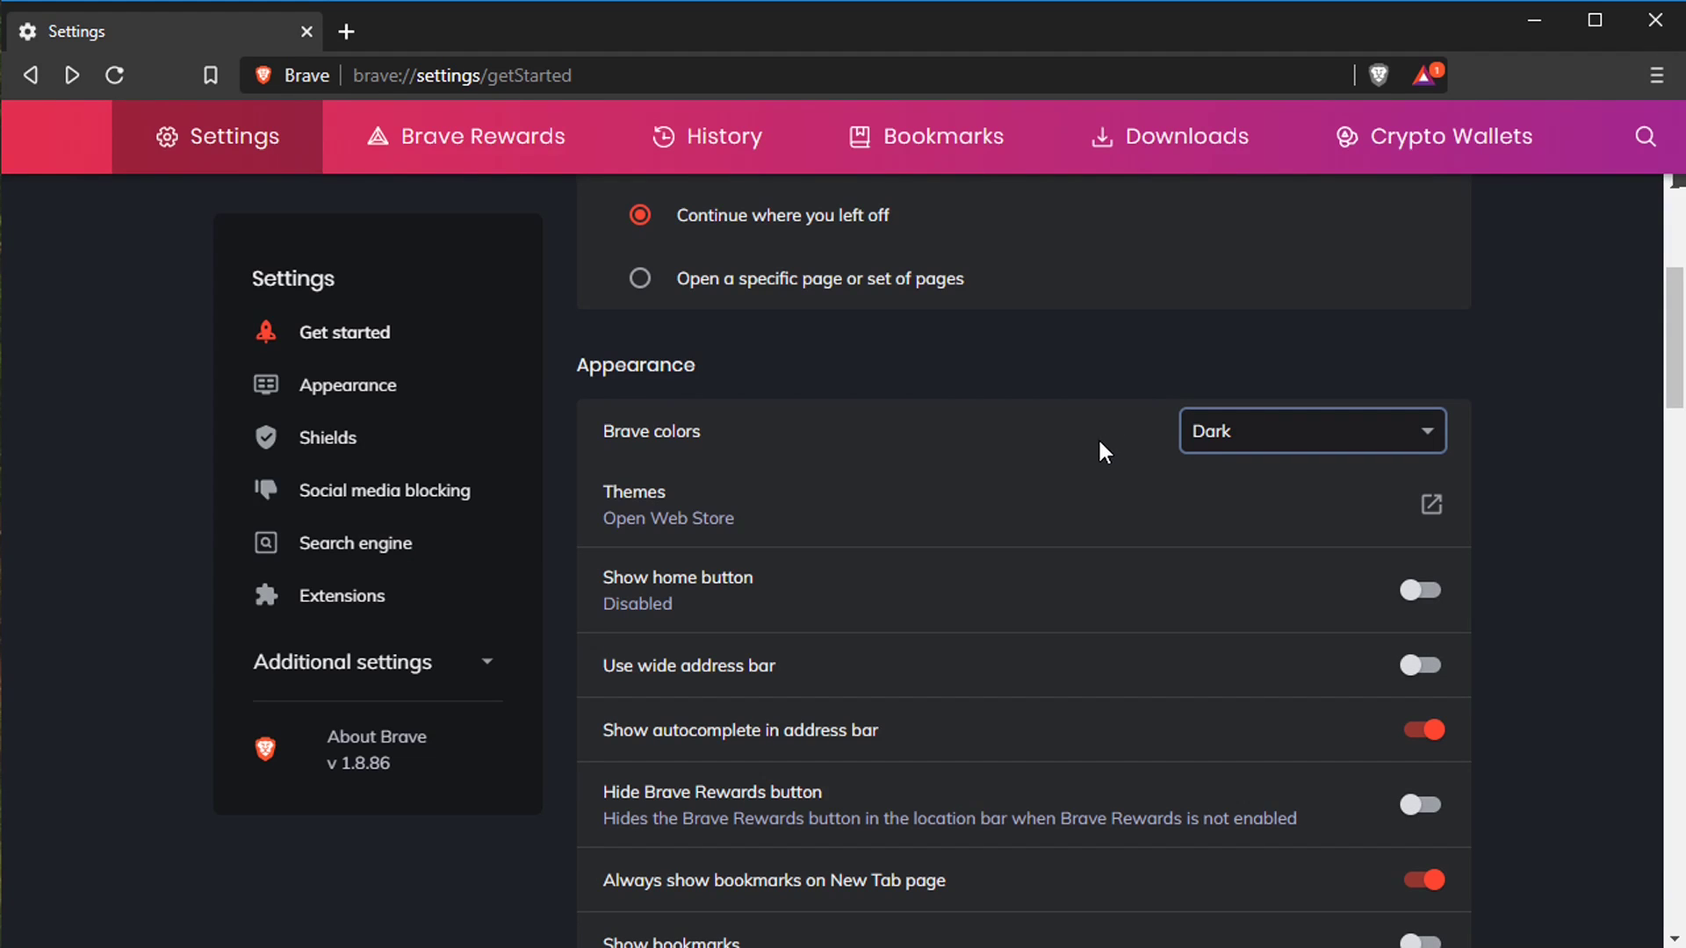
pyautogui.click(1229, 432)
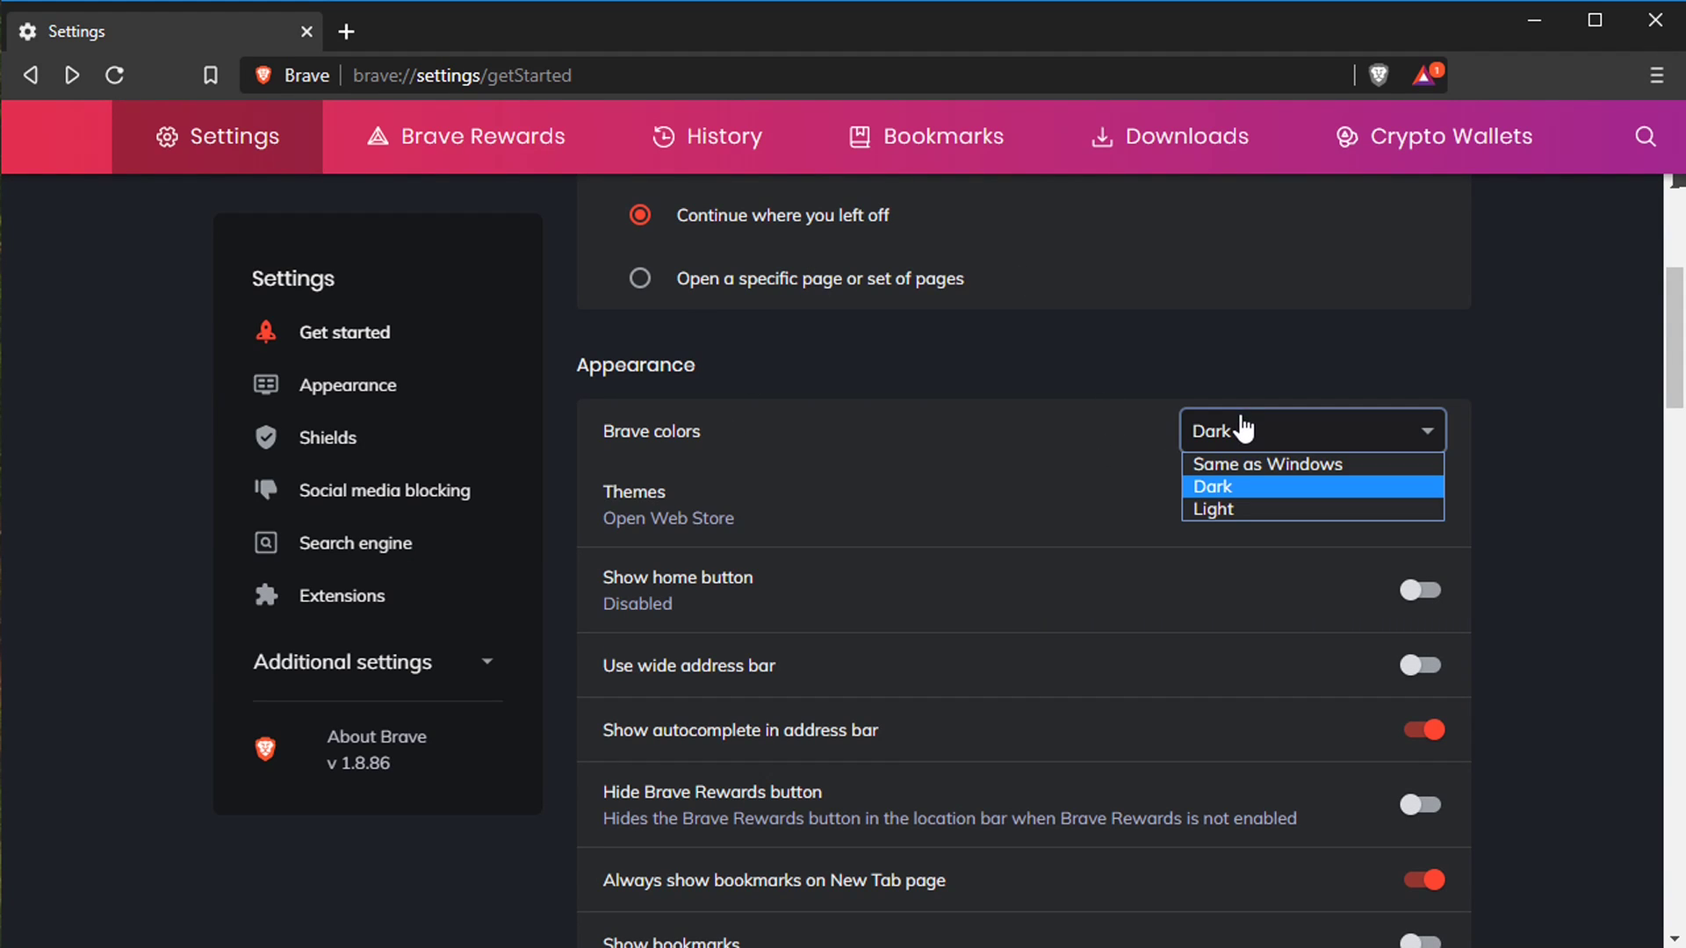
pyautogui.click(1224, 507)
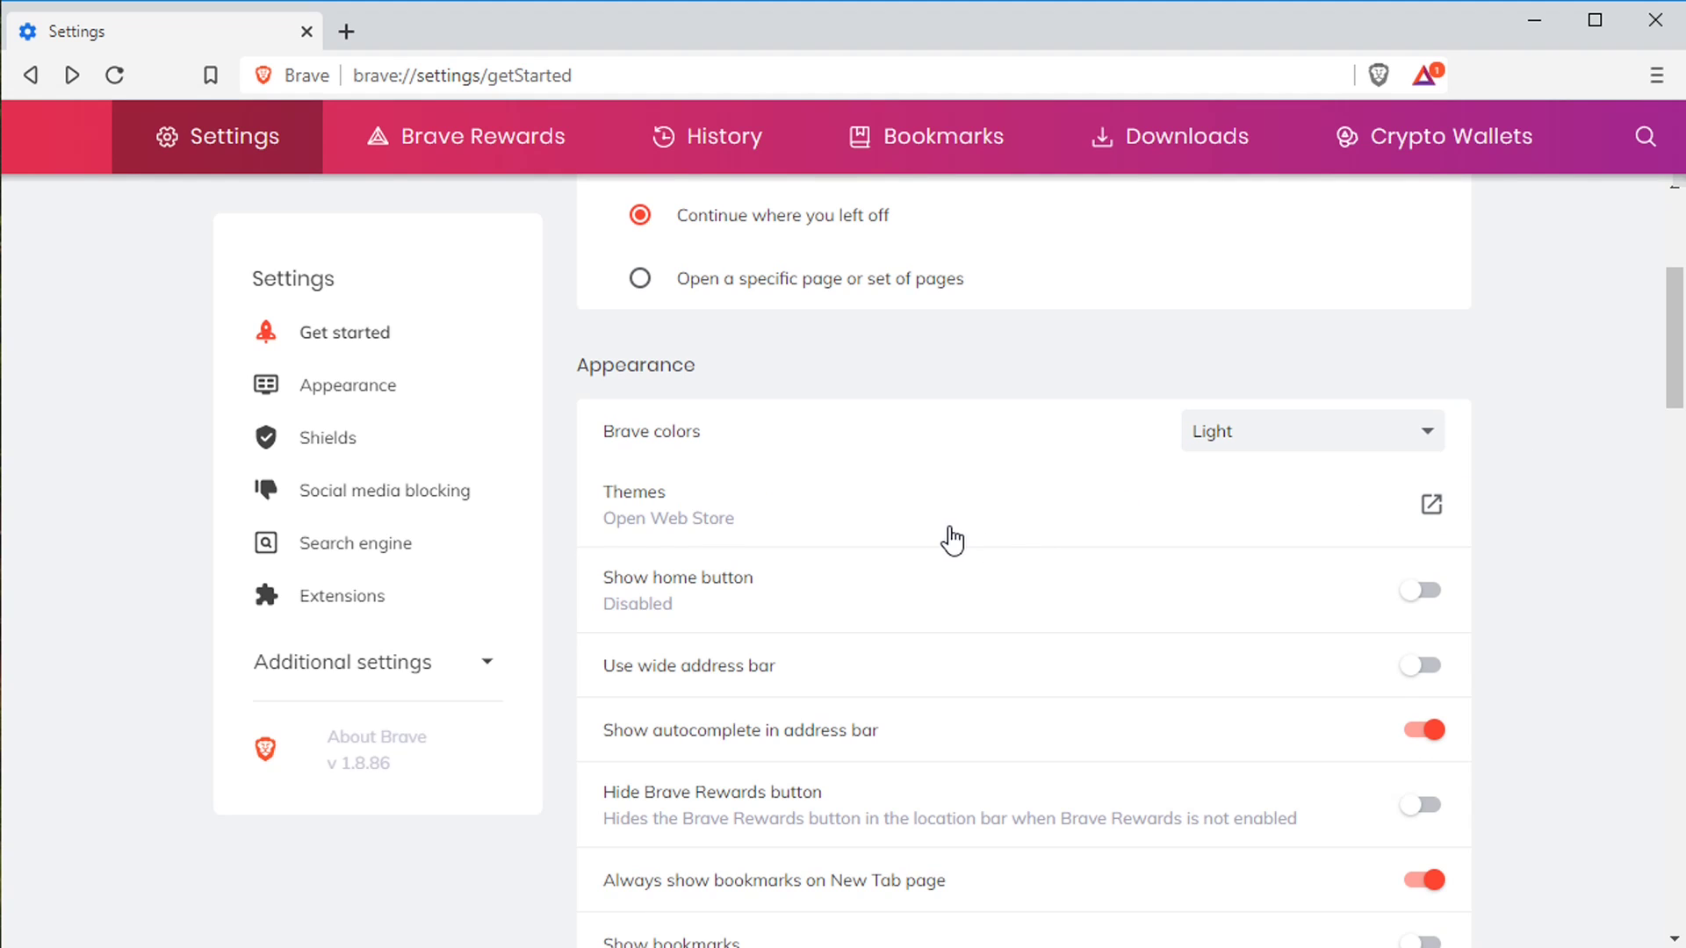
# Look through the Appearance options and the Shields options for blocking trackers, scripts, cookies and fingerprinting.
pyautogui.scroll(-3, 974, 509)
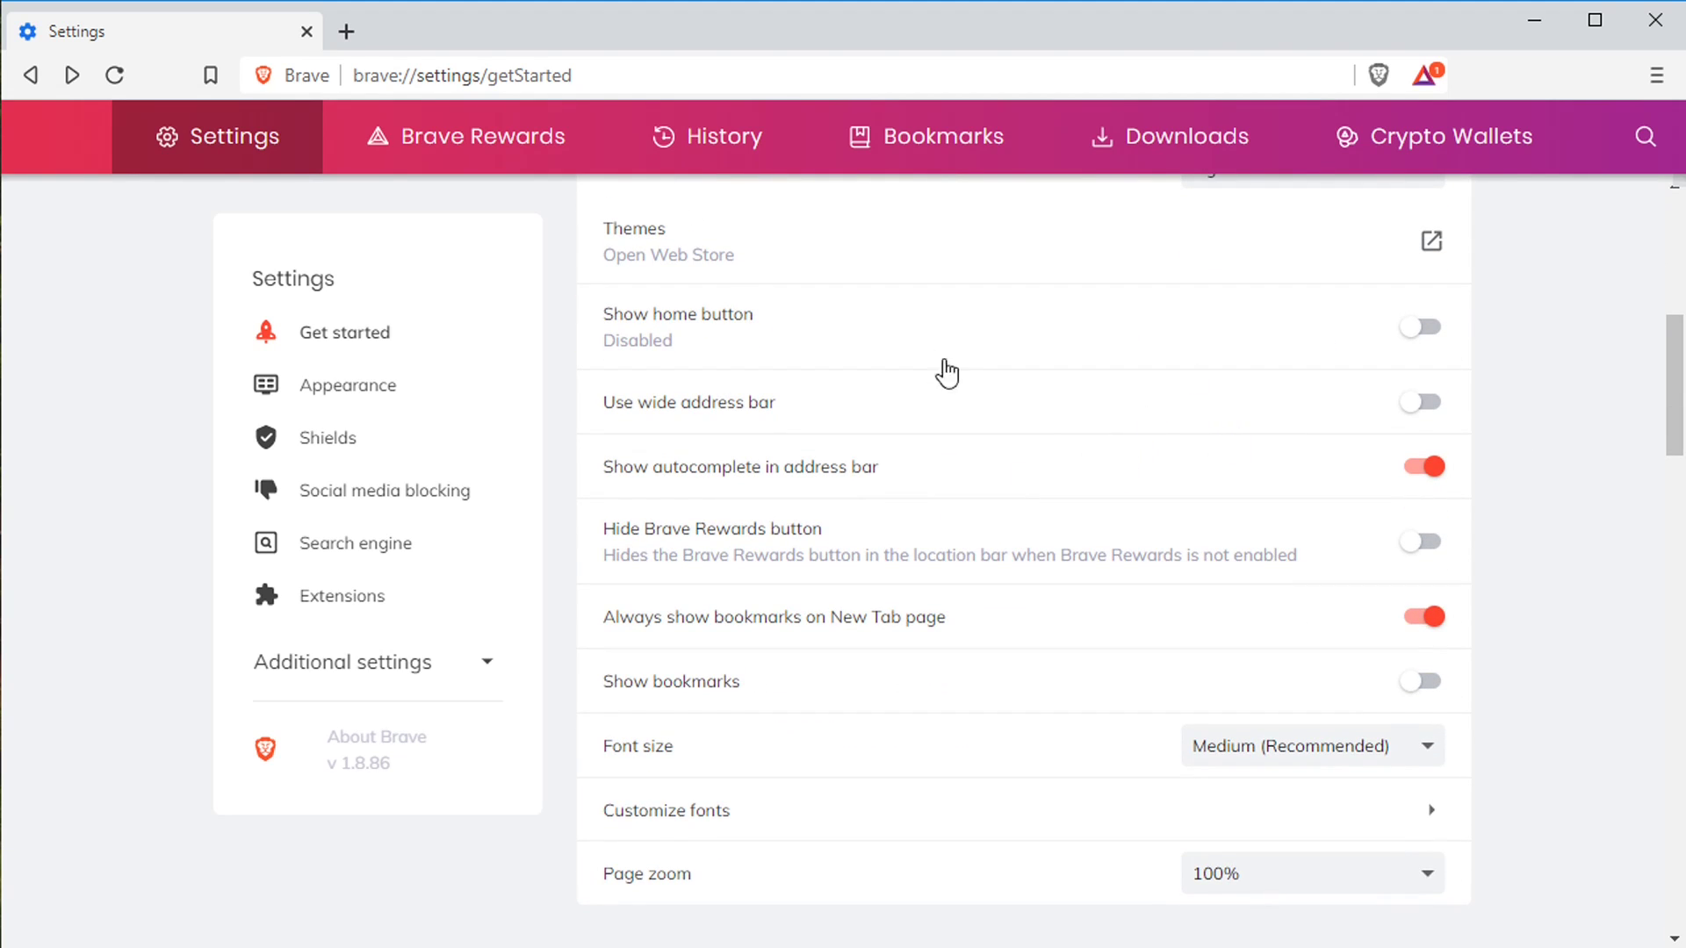
pyautogui.scroll(-6, 875, 698)
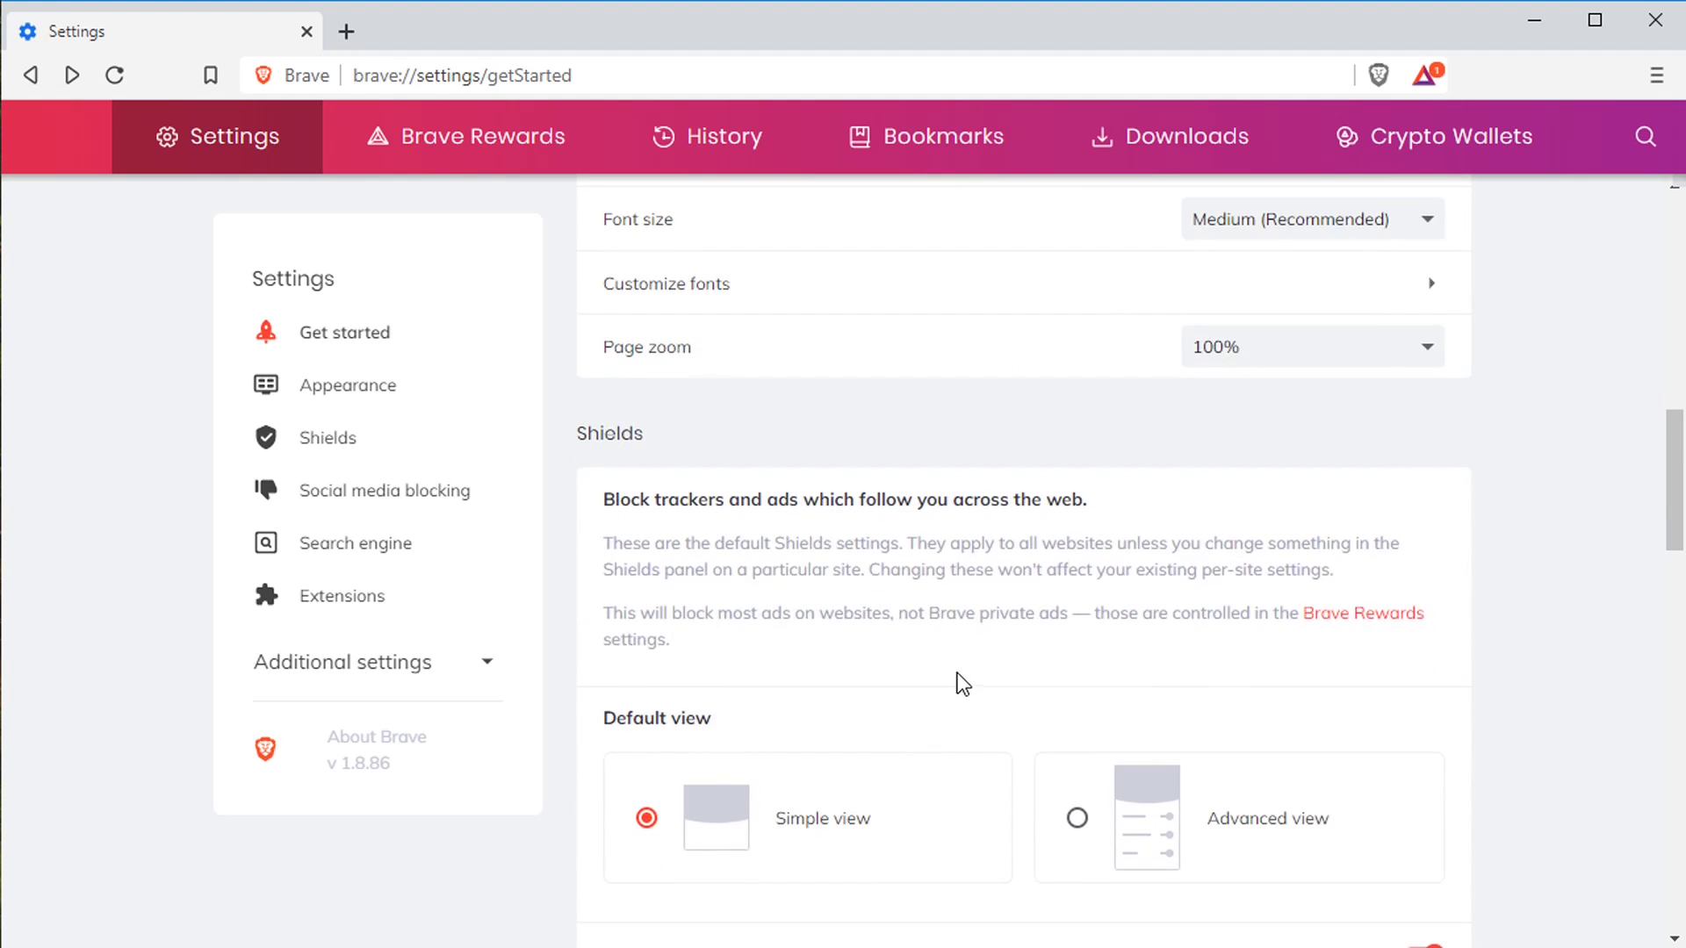
pyautogui.scroll(10, 817, 651)
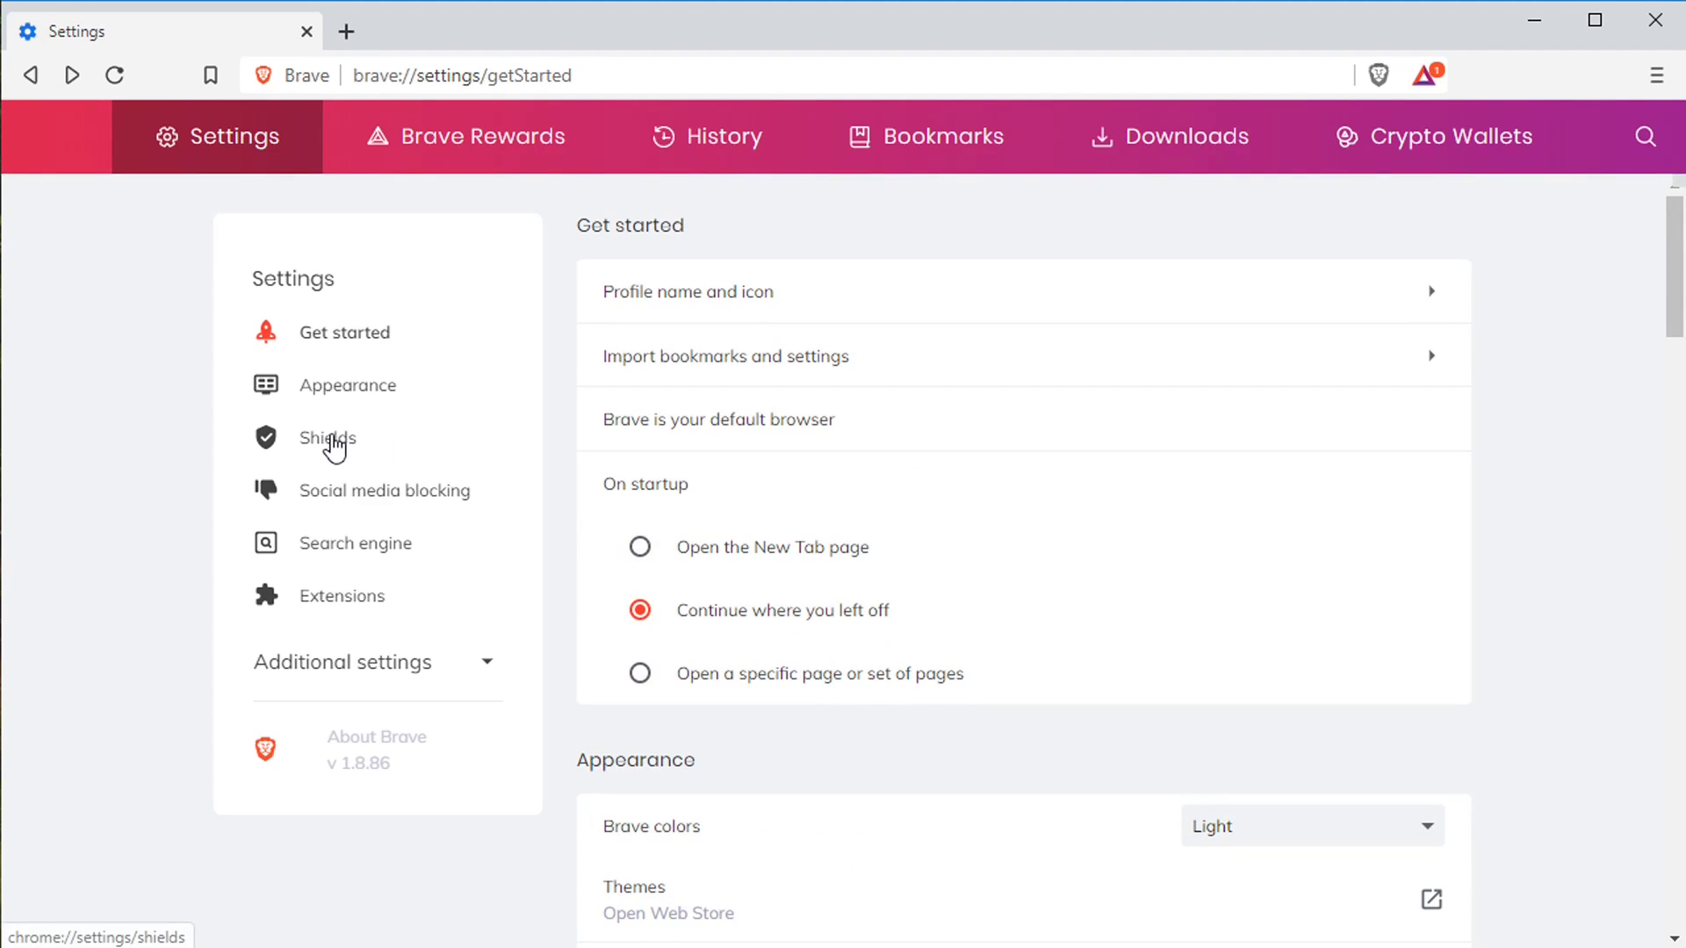
pyautogui.click(325, 444)
pyautogui.scroll(-5, 1057, 502)
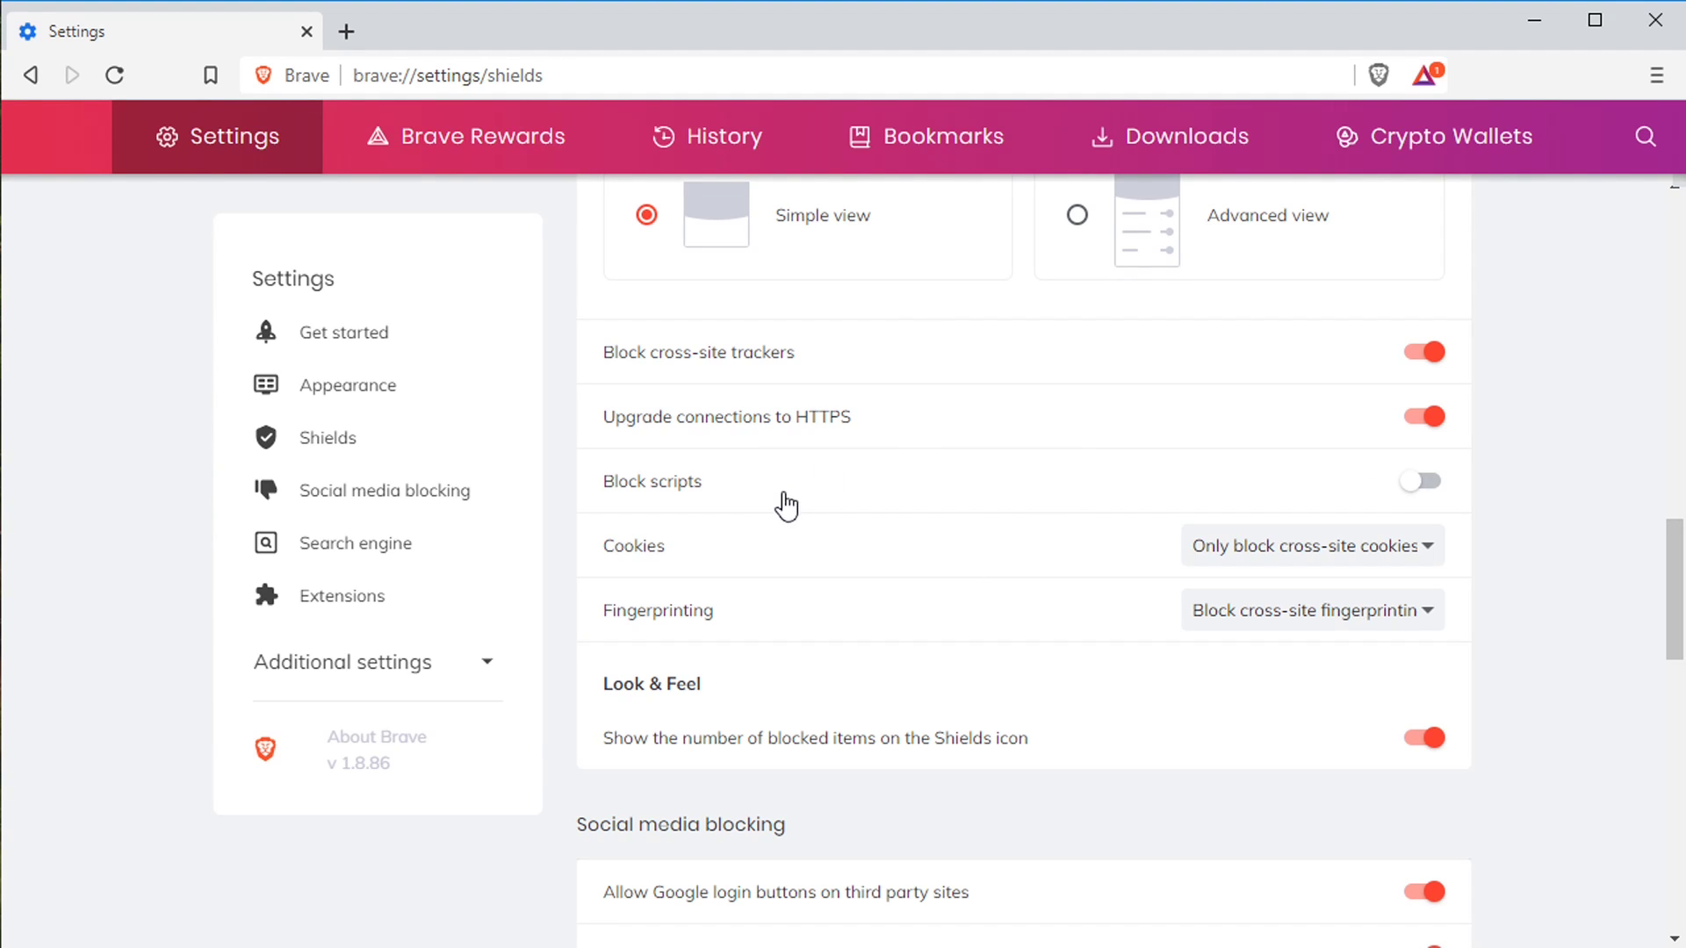
pyautogui.moveTo(1674, 575); pyautogui.dragTo(1676, 285)
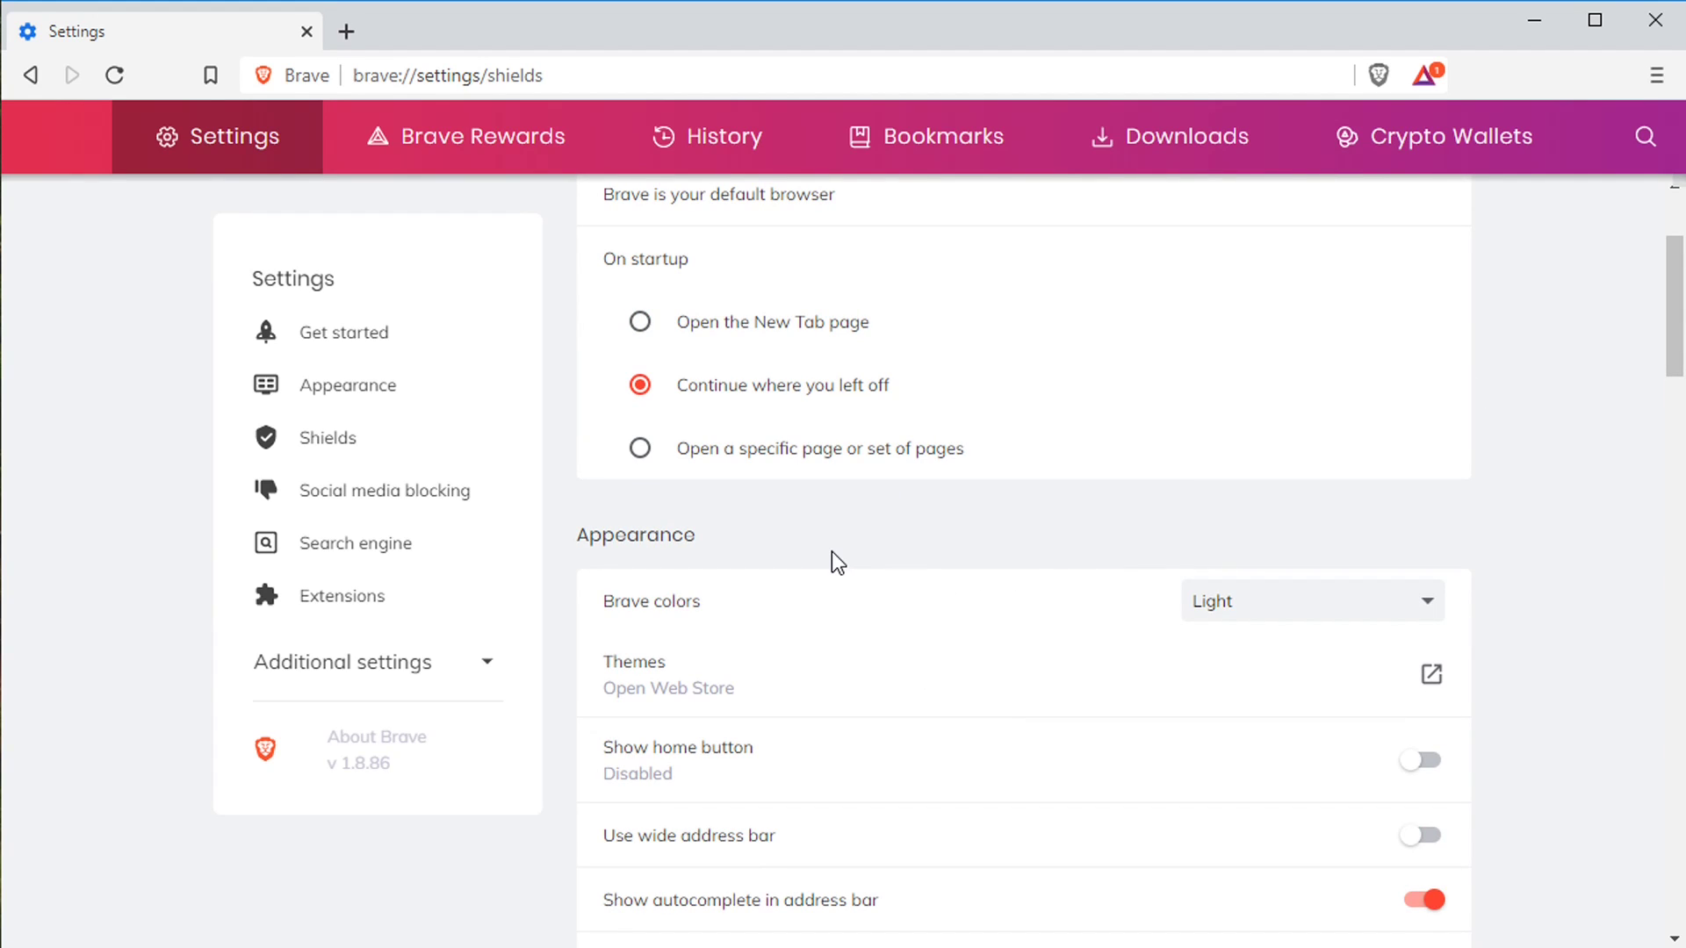
# Go to the Social media blocking section and set the address bar's search engine below it to DuckDuckGo.
pyautogui.click(466, 502)
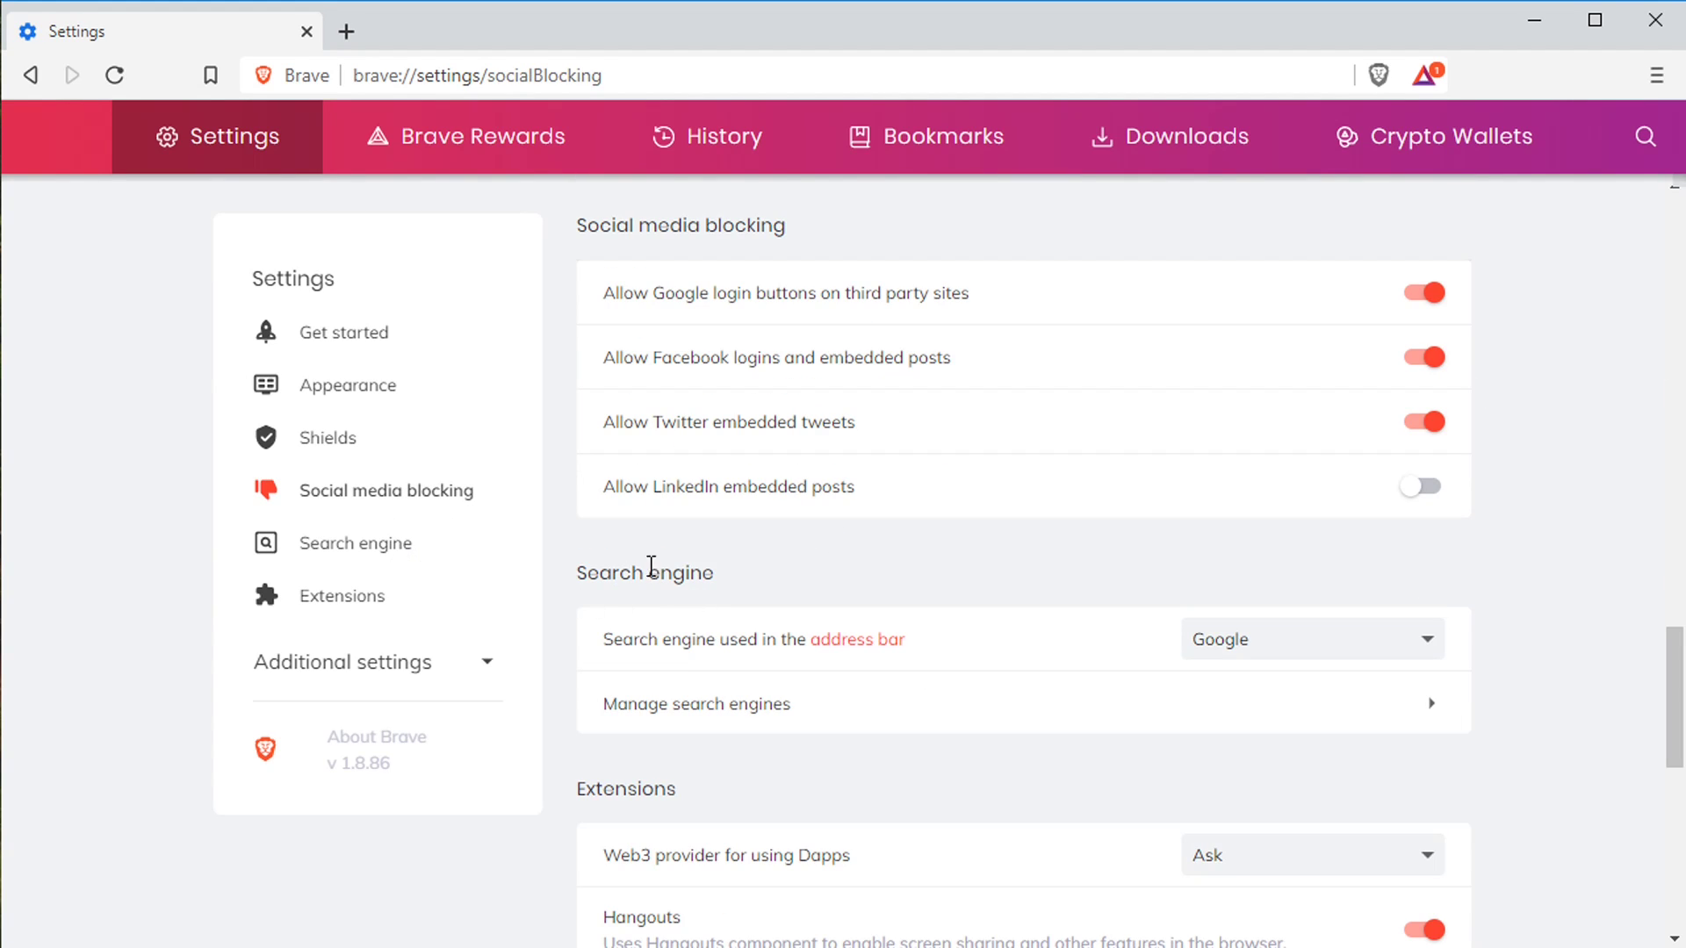
pyautogui.click(1302, 652)
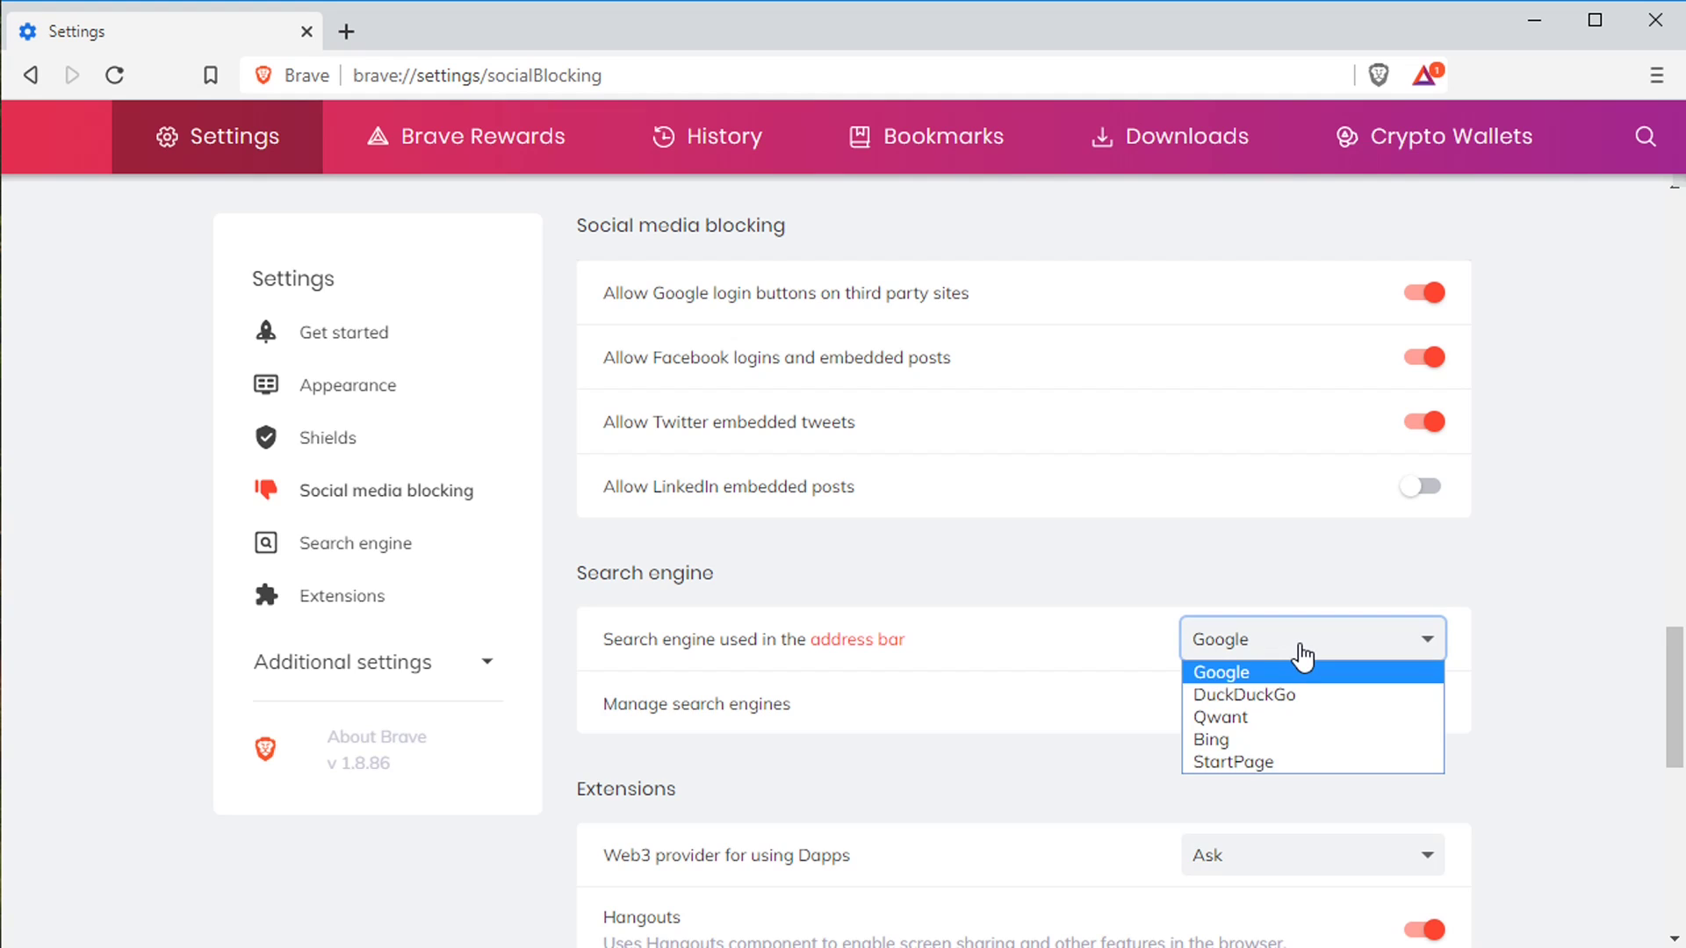
pyautogui.click(1282, 698)
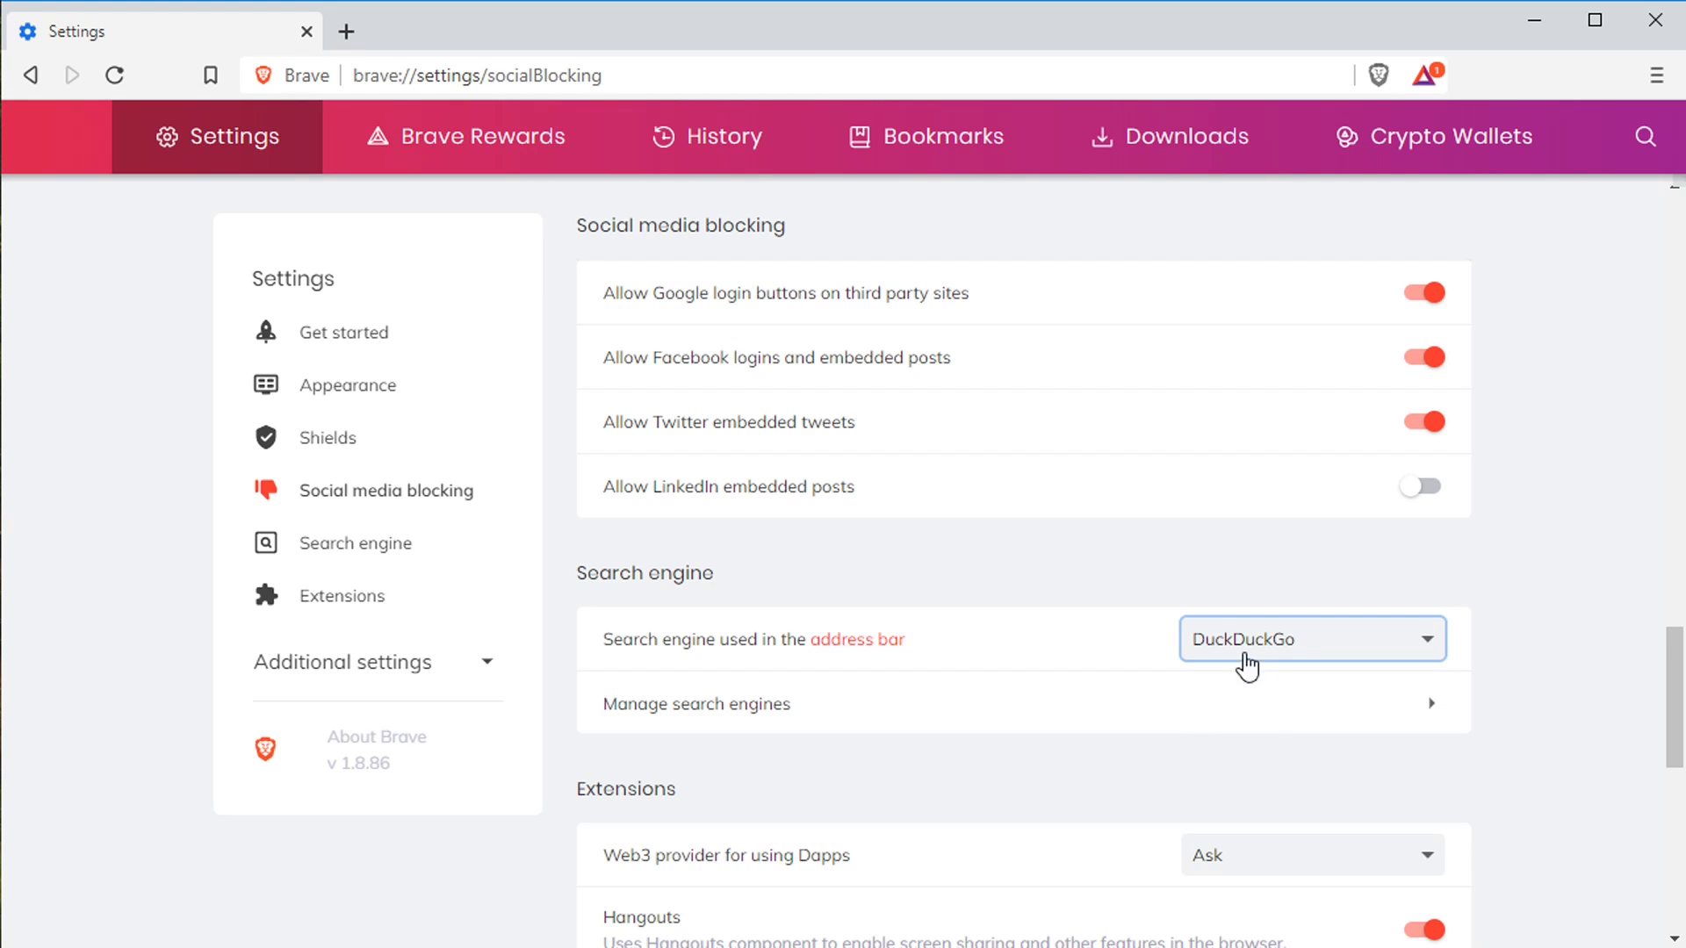
pyautogui.click(1593, 644)
# Review the options in the Extensions section and return to the Shields section.
pyautogui.scroll(-3, 852, 584)
pyautogui.scroll(-3, 865, 578)
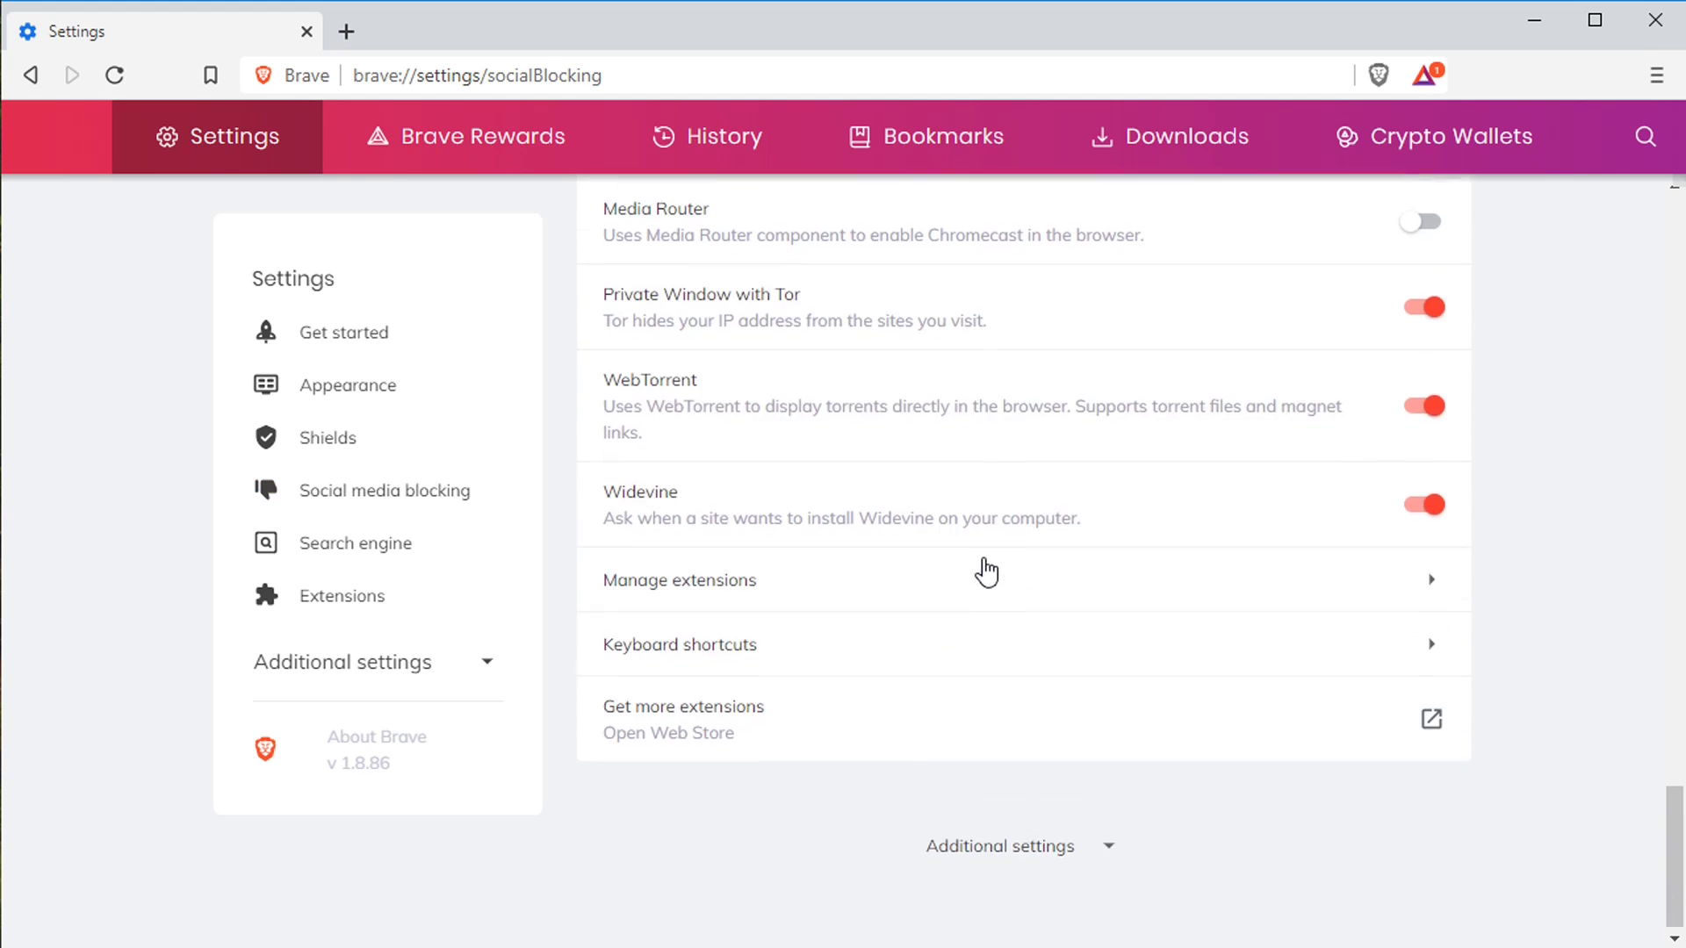
pyautogui.scroll(2, 1045, 667)
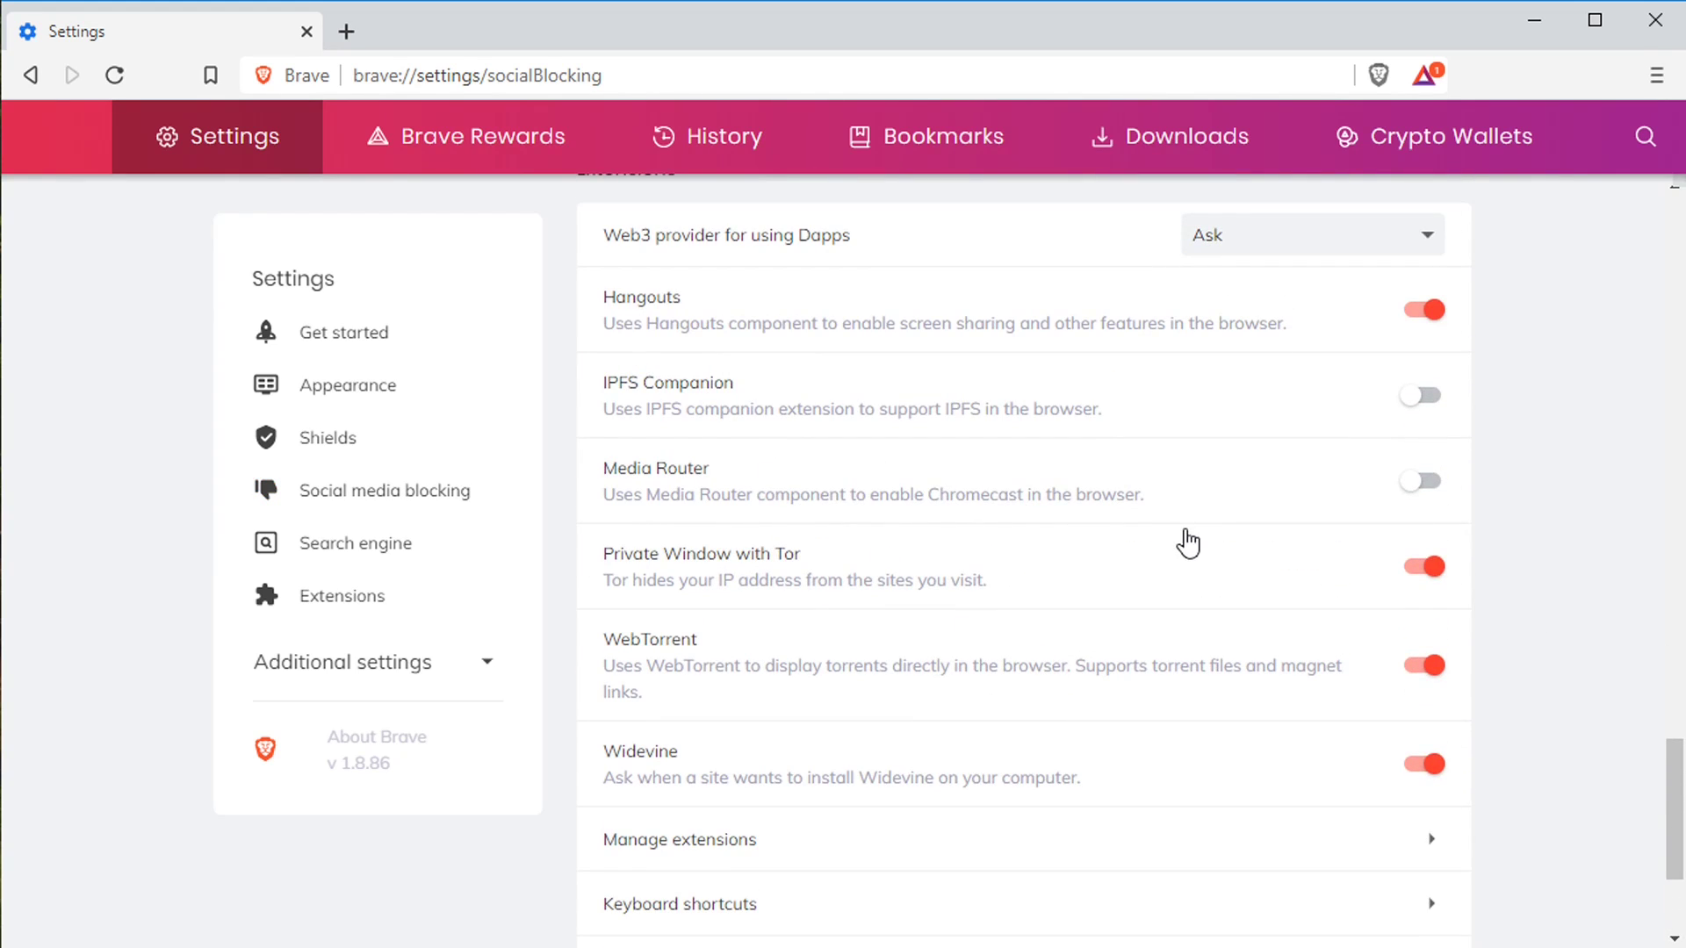
pyautogui.scroll(3, 1000, 544)
pyautogui.scroll(-1, 983, 553)
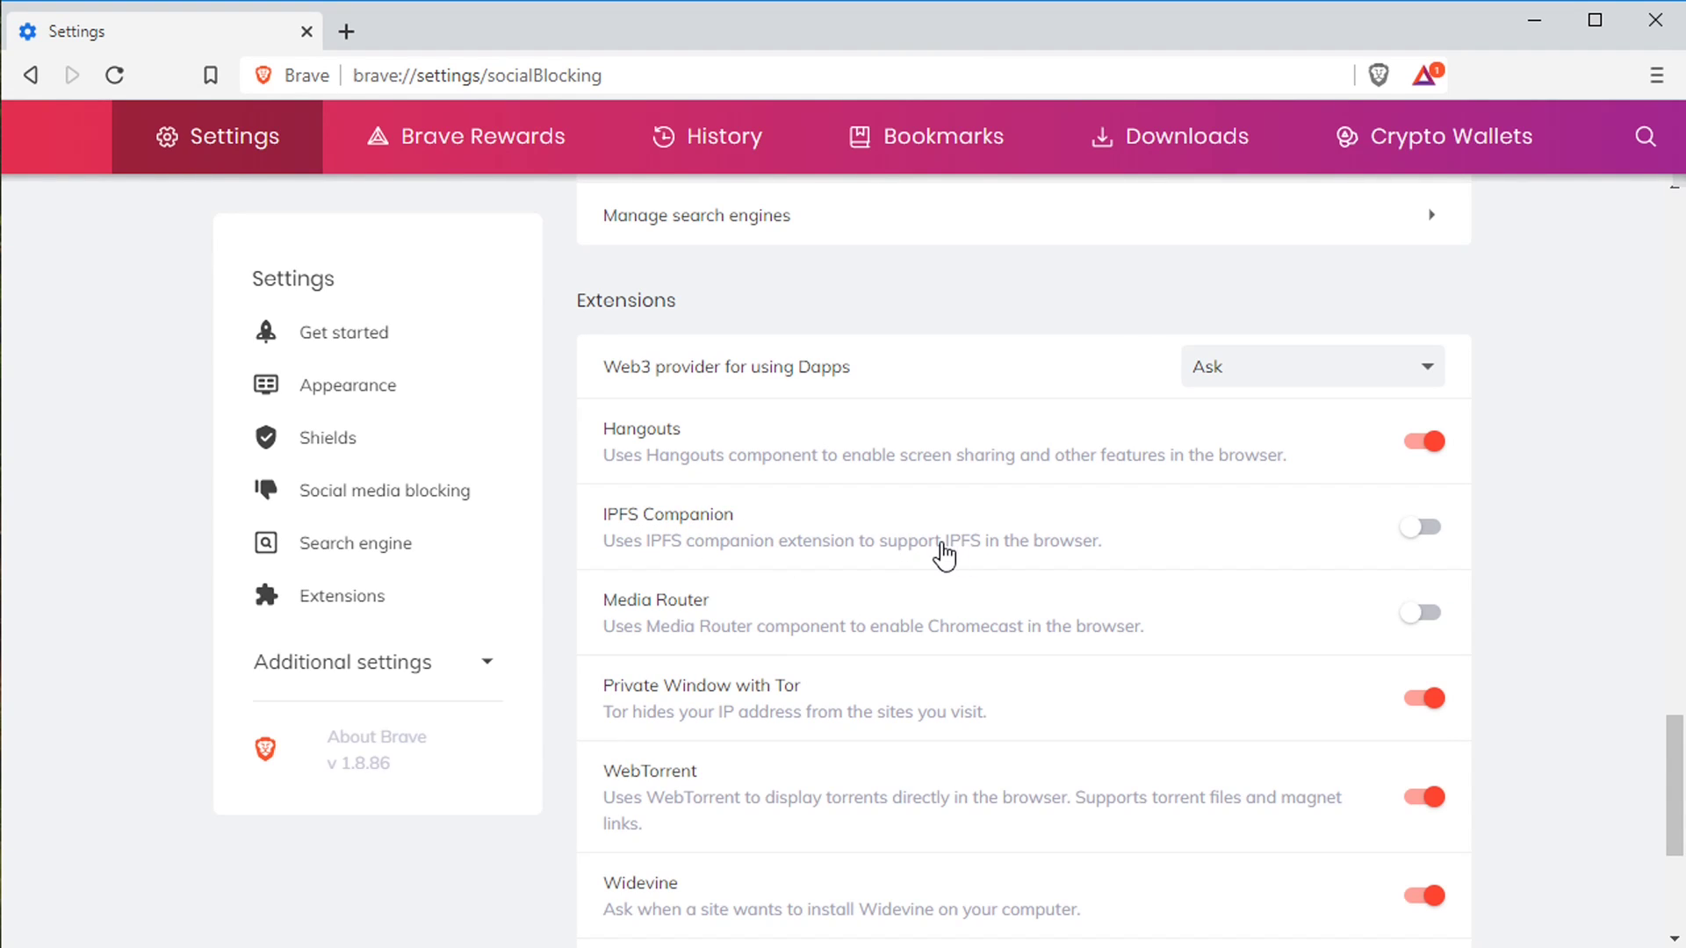
pyautogui.scroll(1, 803, 549)
pyautogui.scroll(15, 755, 551)
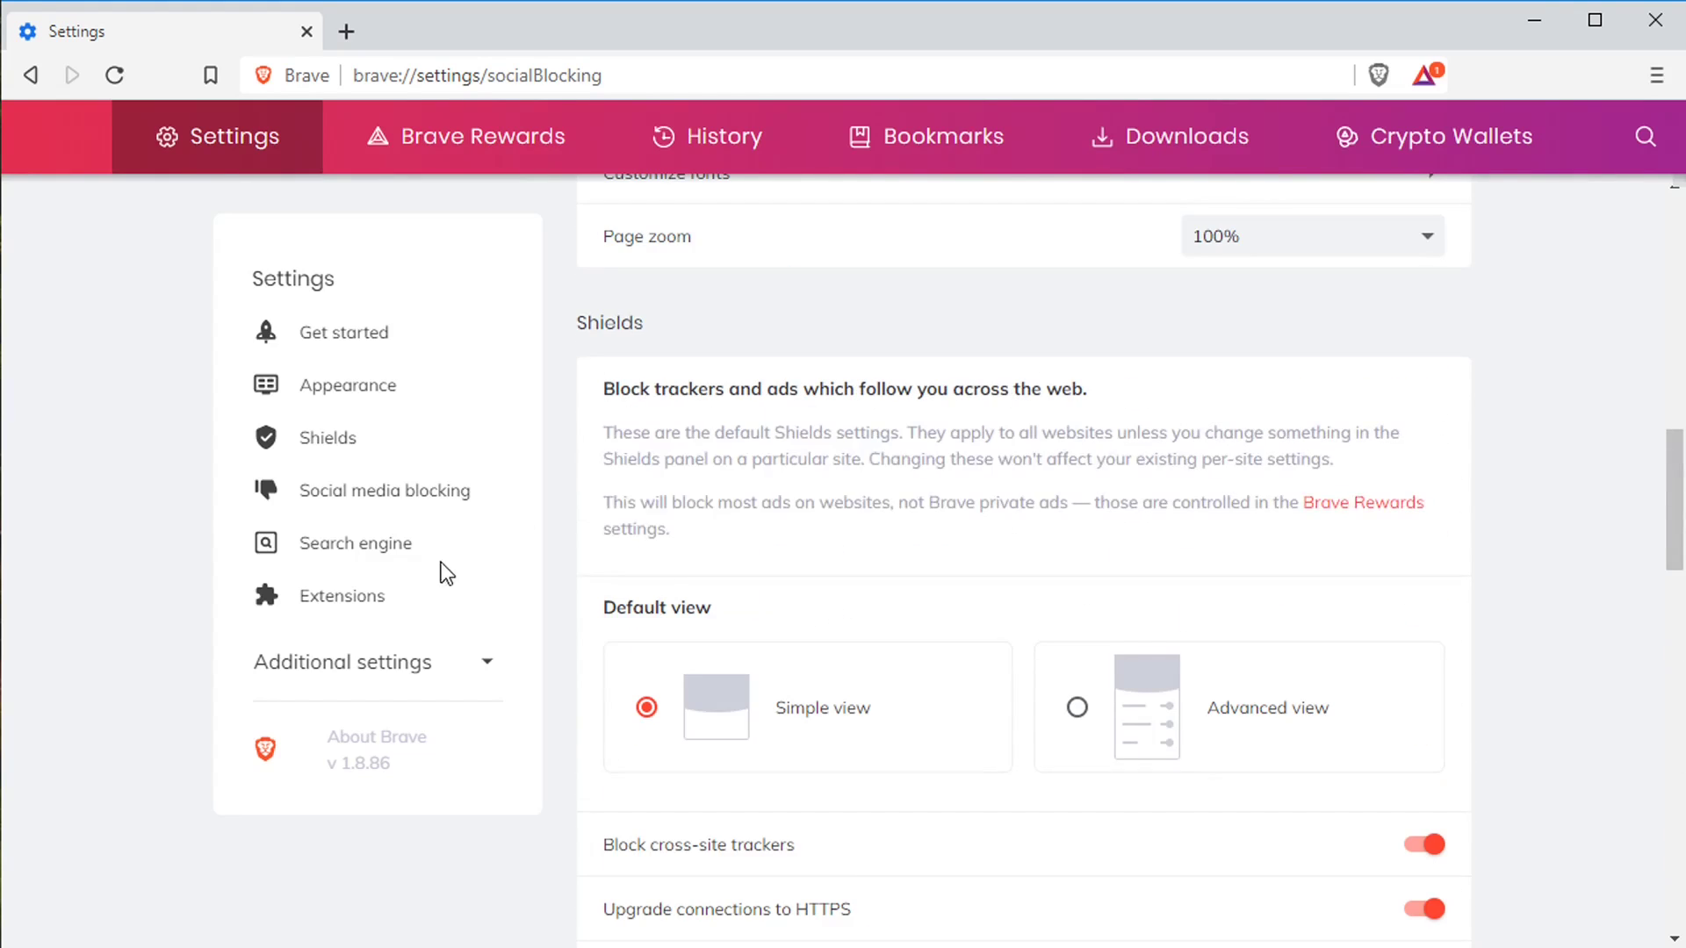
# Return to the Extensions section and look over its options from Web3 provider and Hangouts to Private Window with Tor and WebTorrent.
pyautogui.click(364, 597)
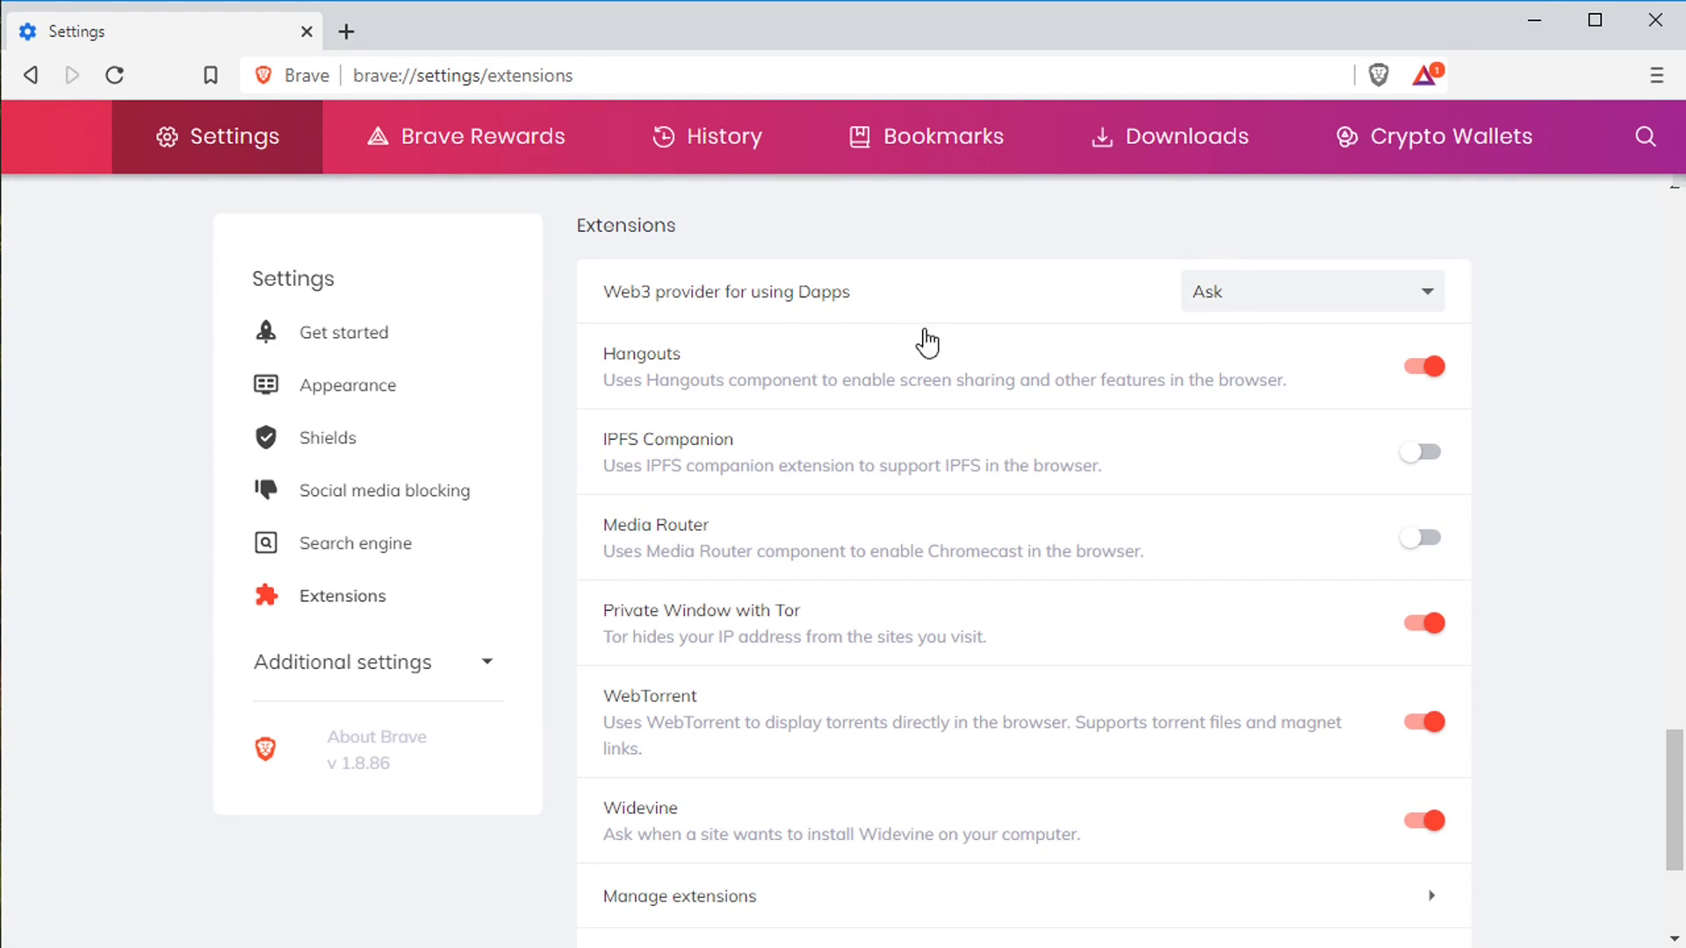
pyautogui.scroll(-3, 921, 339)
pyautogui.scroll(2, 1023, 640)
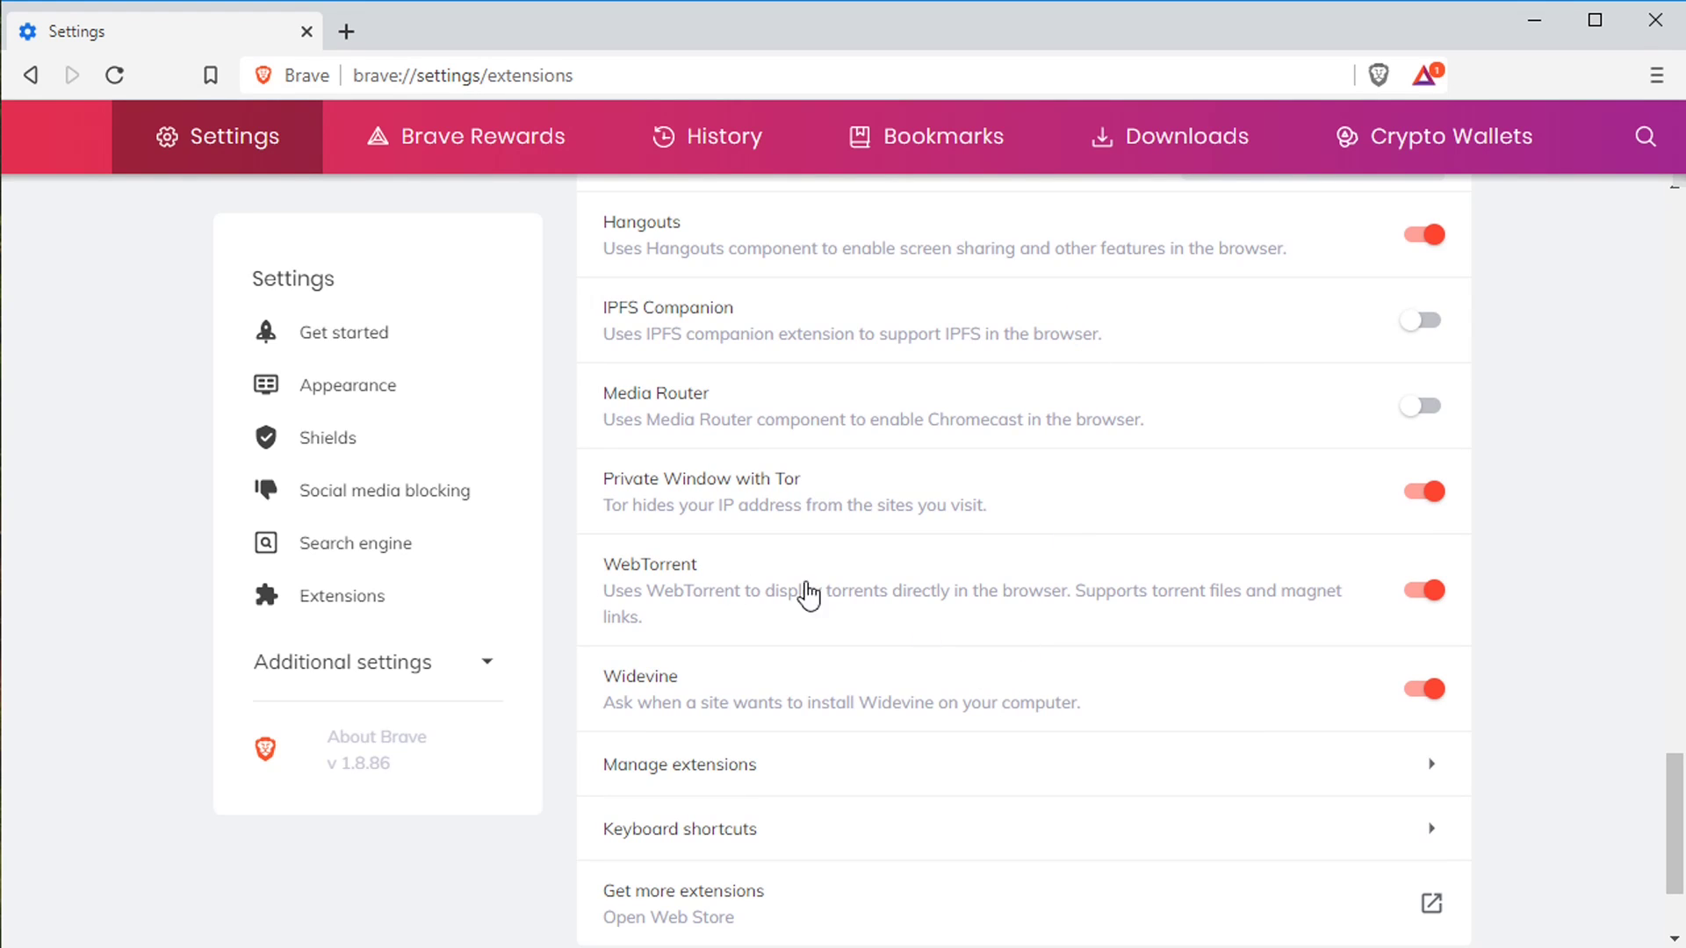
pyautogui.scroll(1, 927, 606)
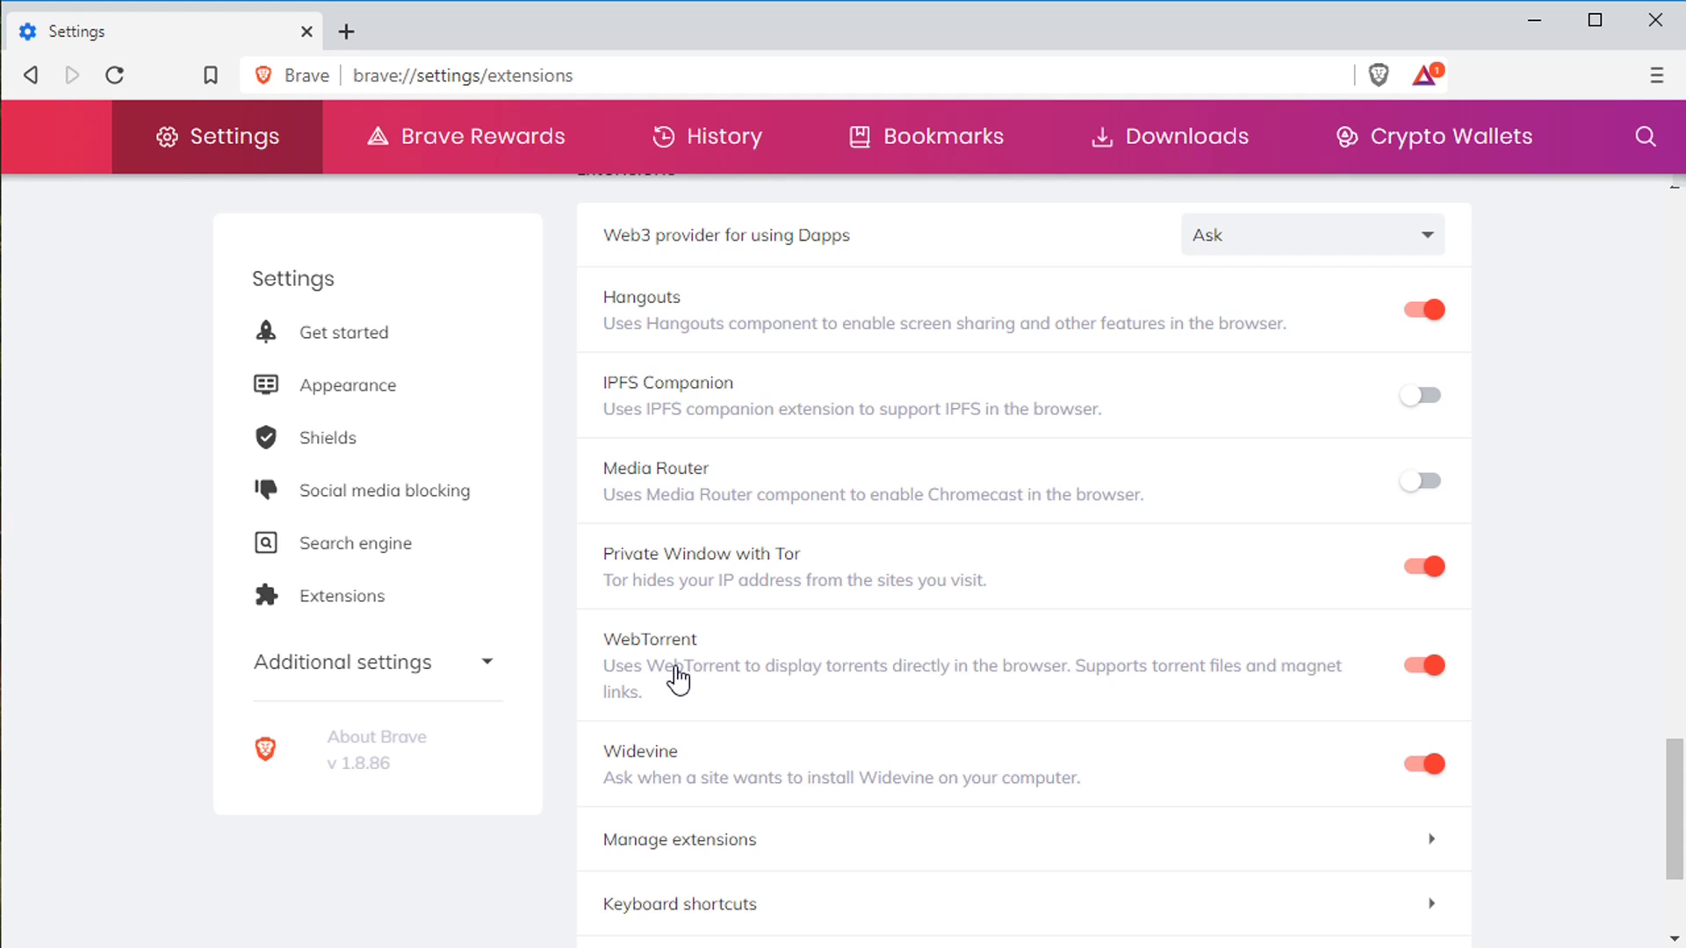
# Open a new private window and enter the sample text "gdfopijghpoi" in its address bar without submitting it.
pyautogui.click(1656, 77)
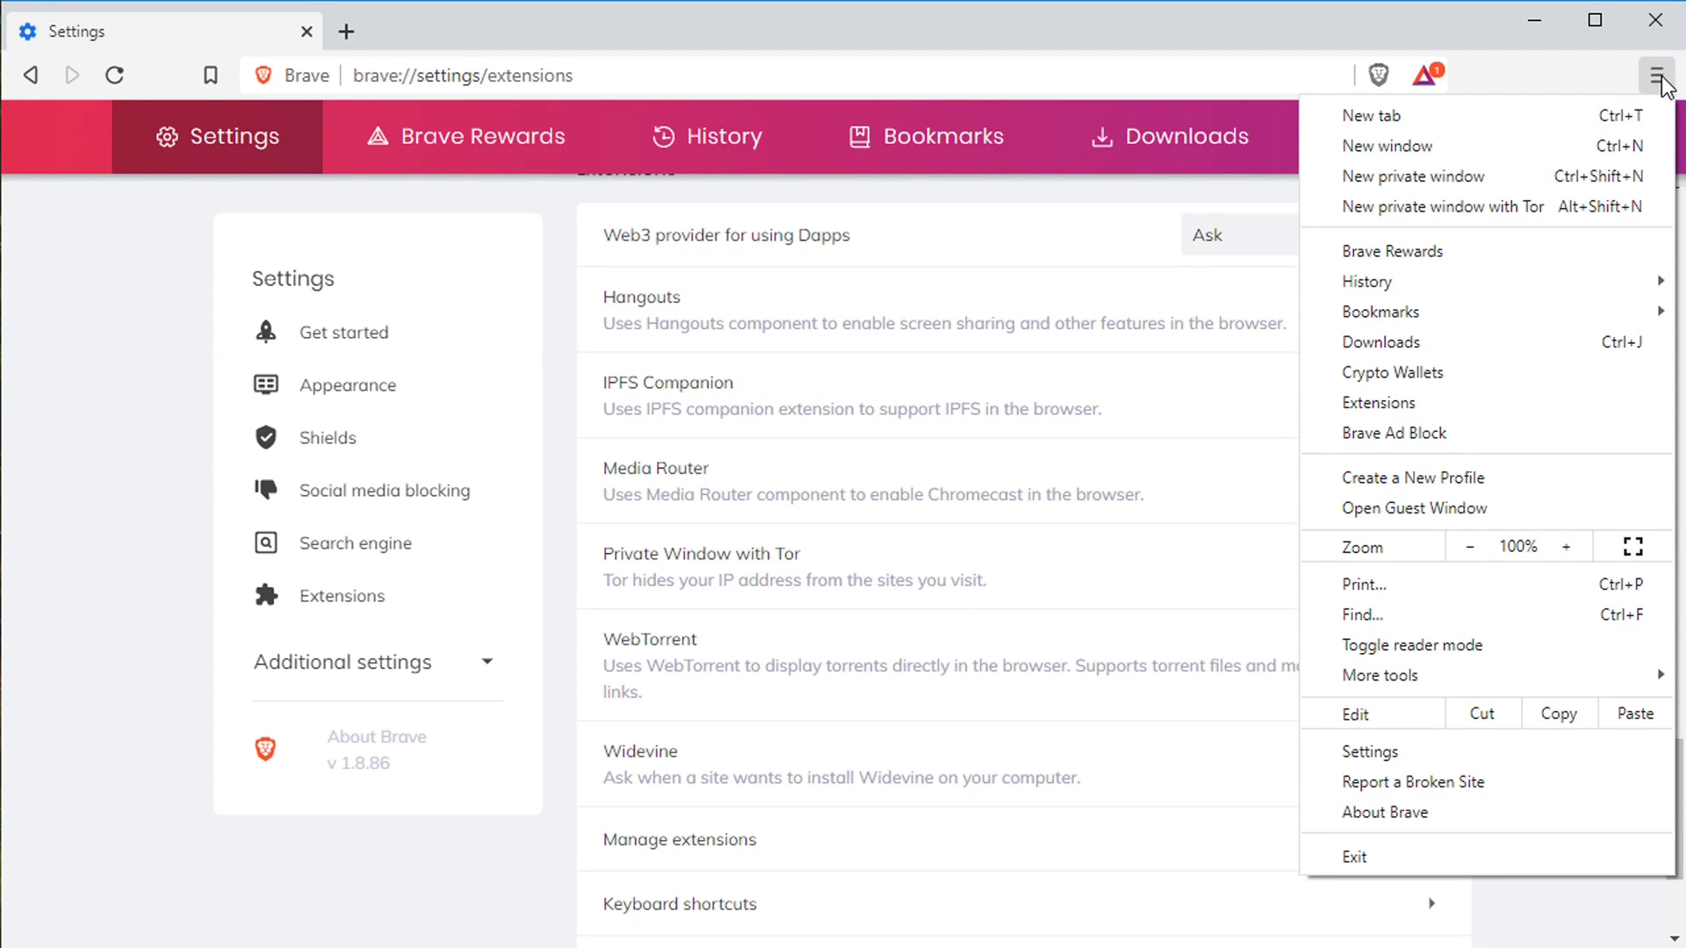
pyautogui.click(1418, 180)
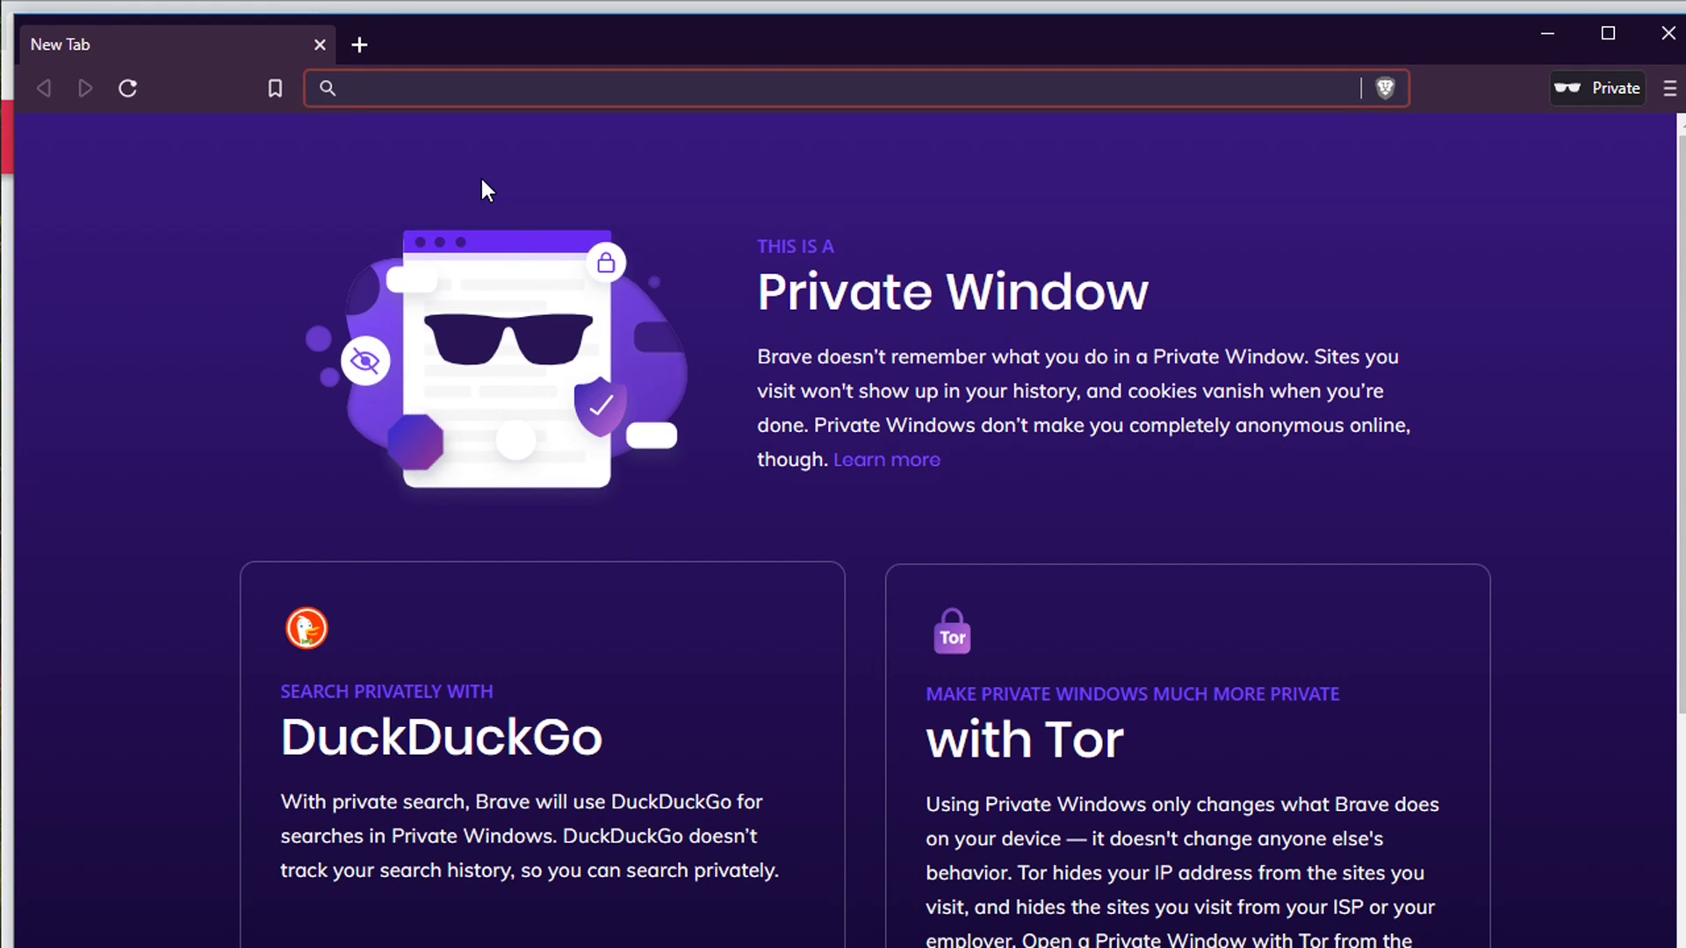
pyautogui.write('gdfopijghpoi')
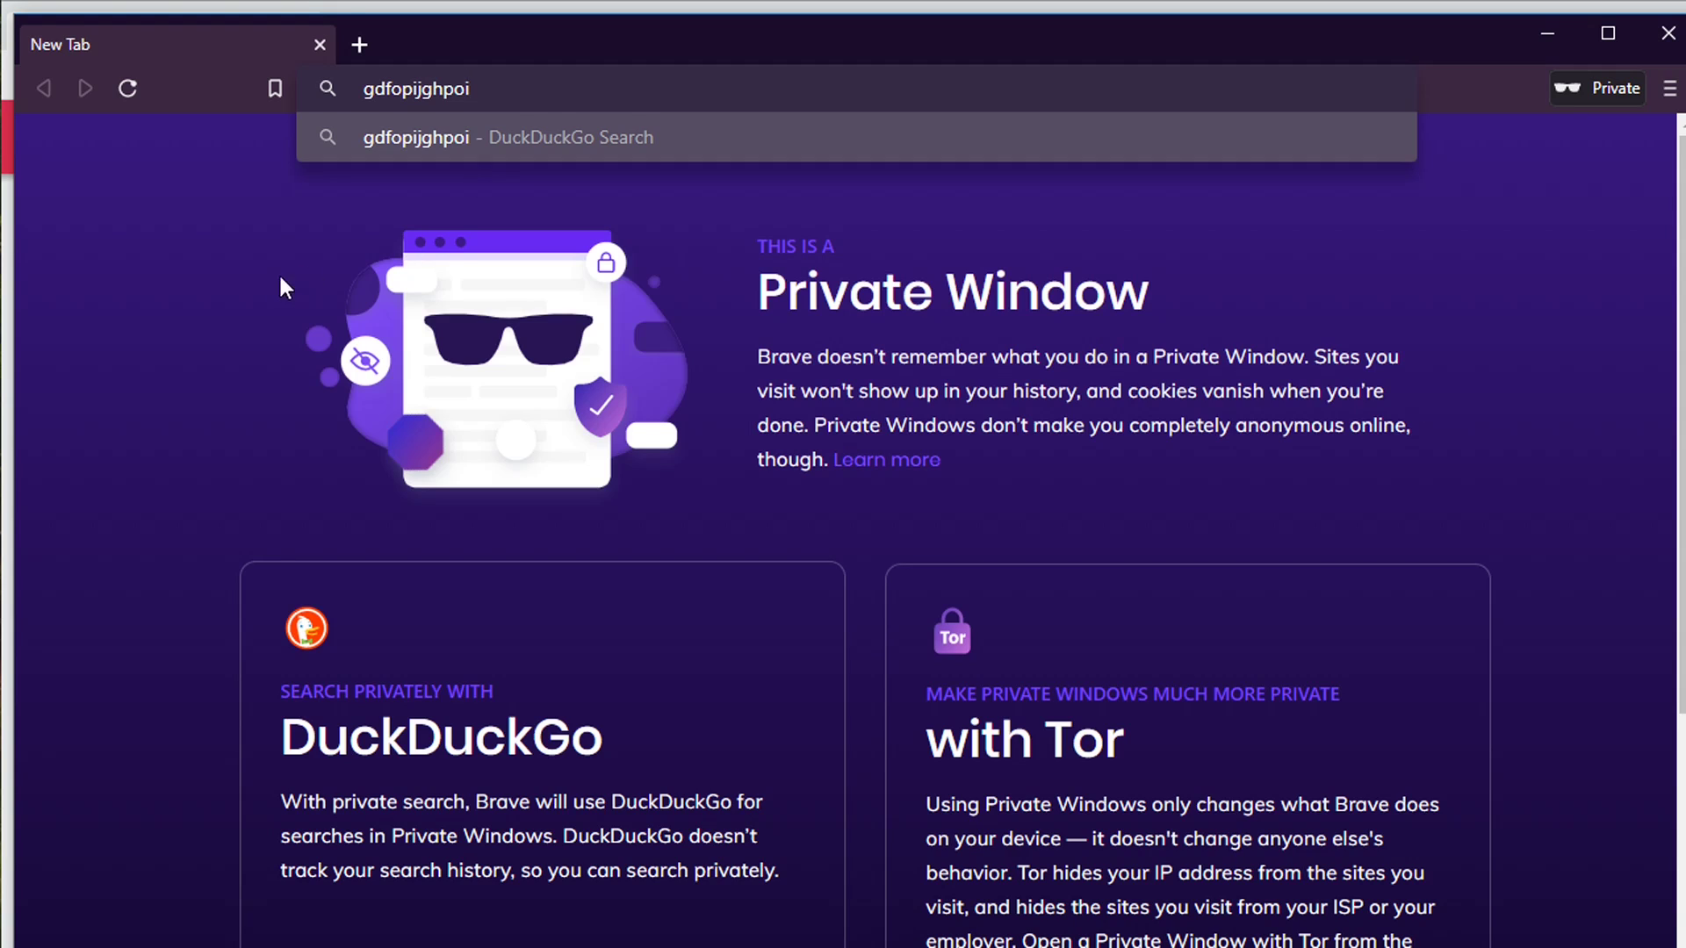
pyautogui.click(904, 439)
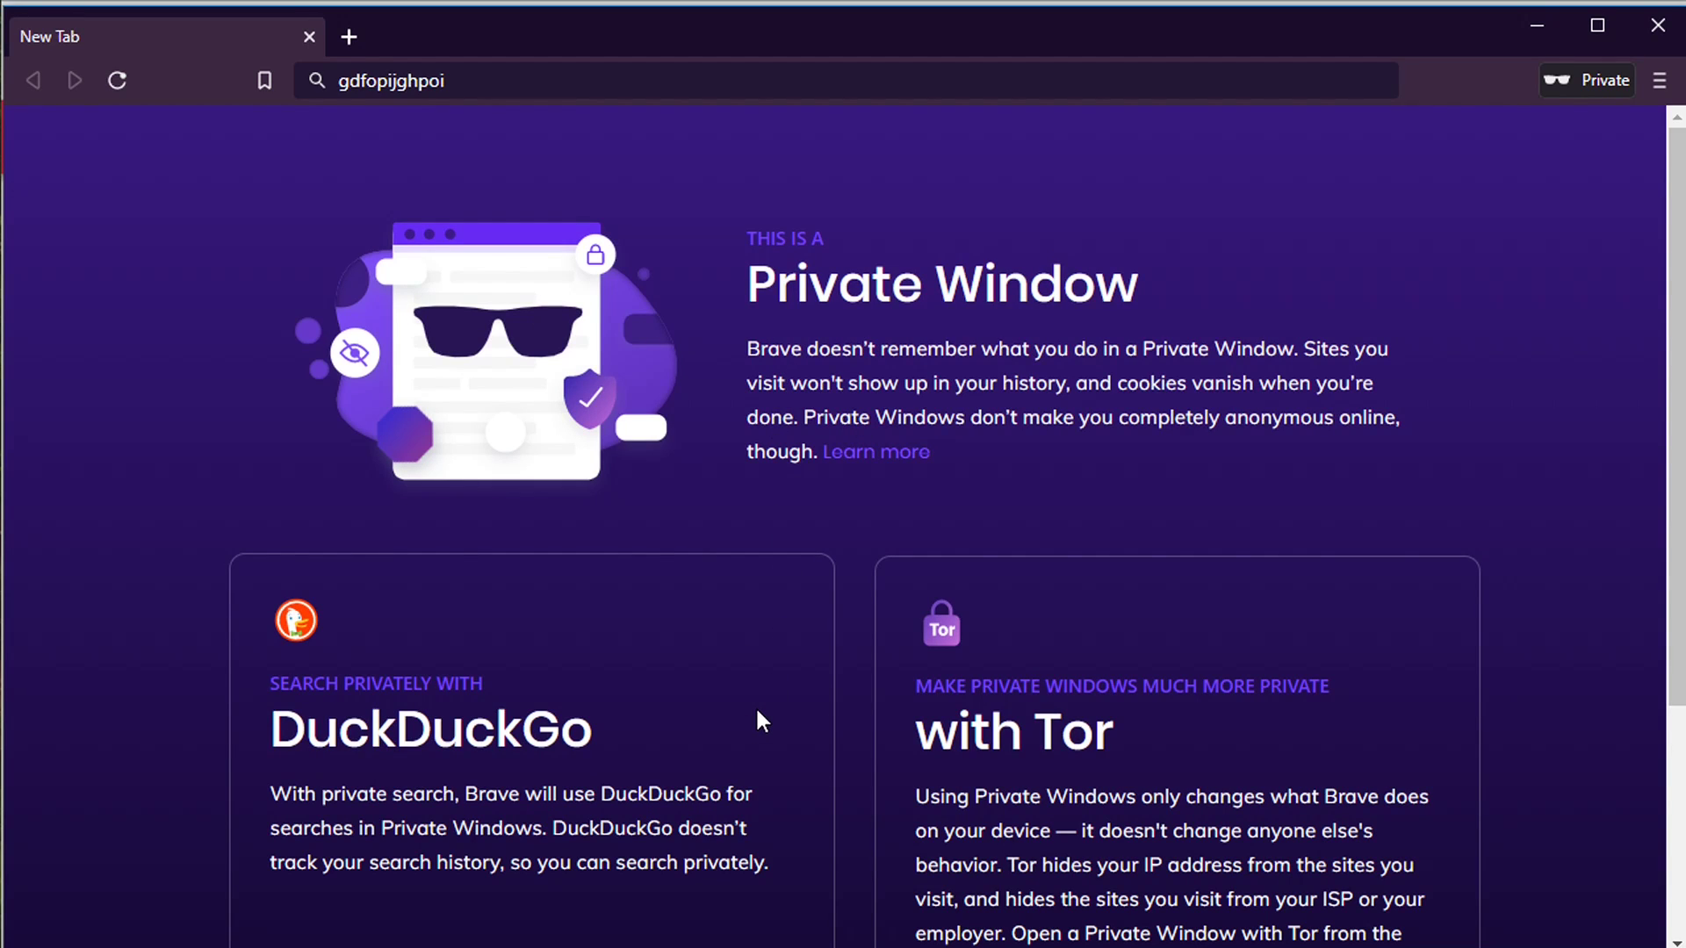
# Read the introduction page of a new private window with Tor and close both private windows.
pyautogui.click(1659, 80)
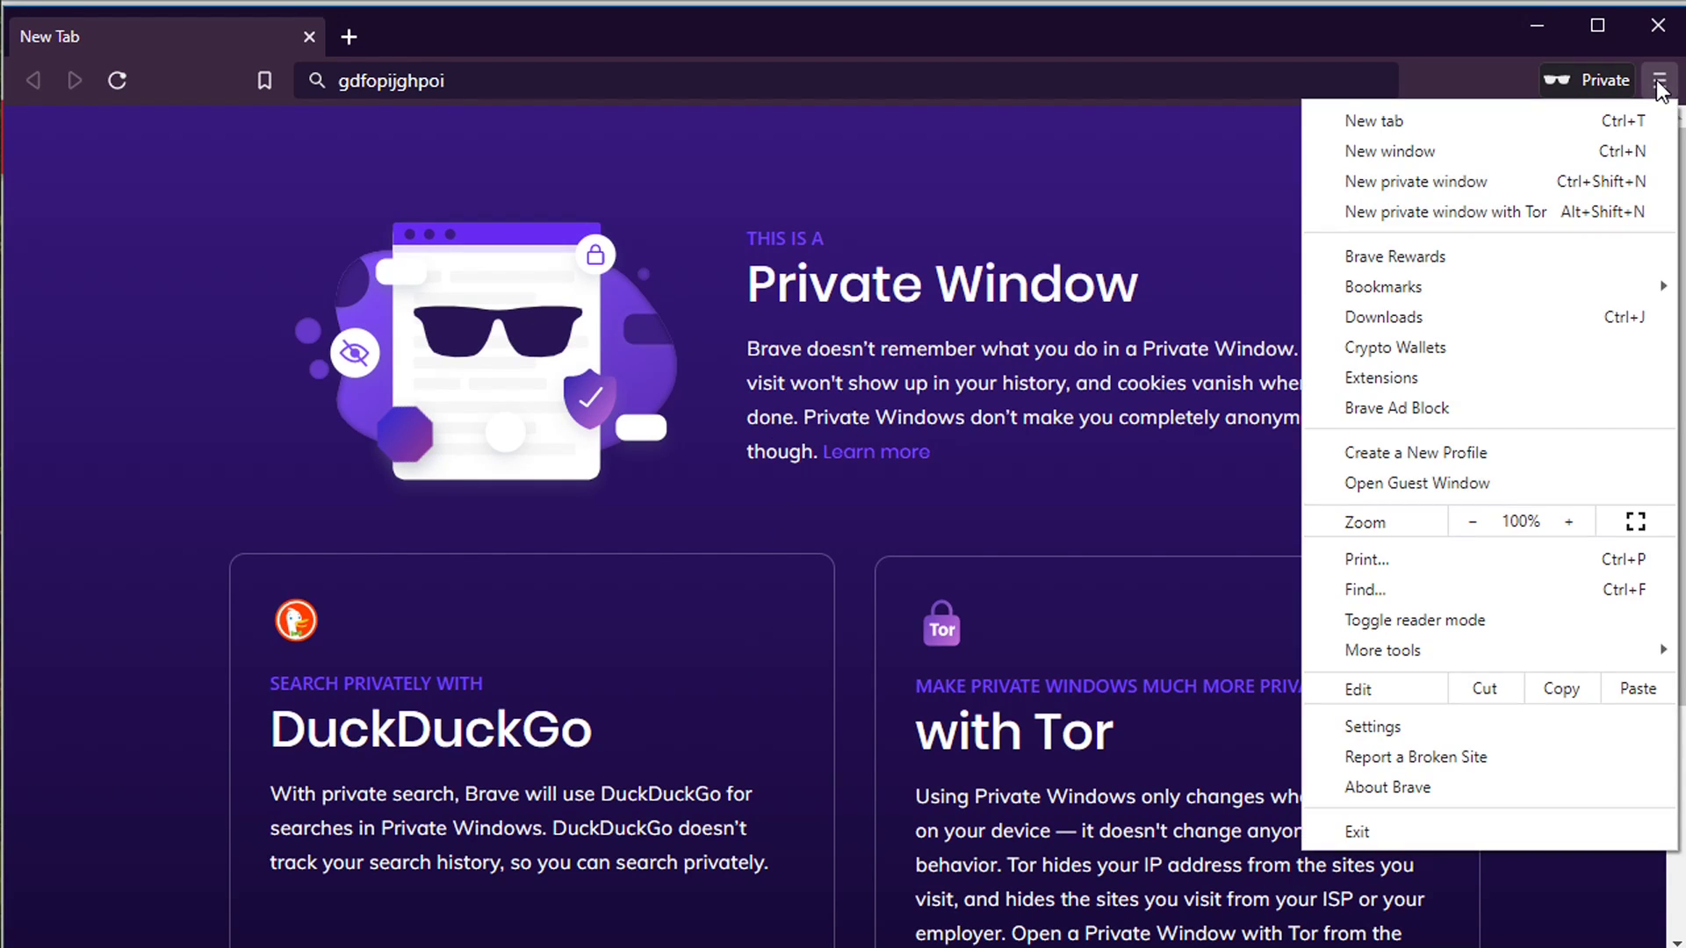
pyautogui.click(1413, 212)
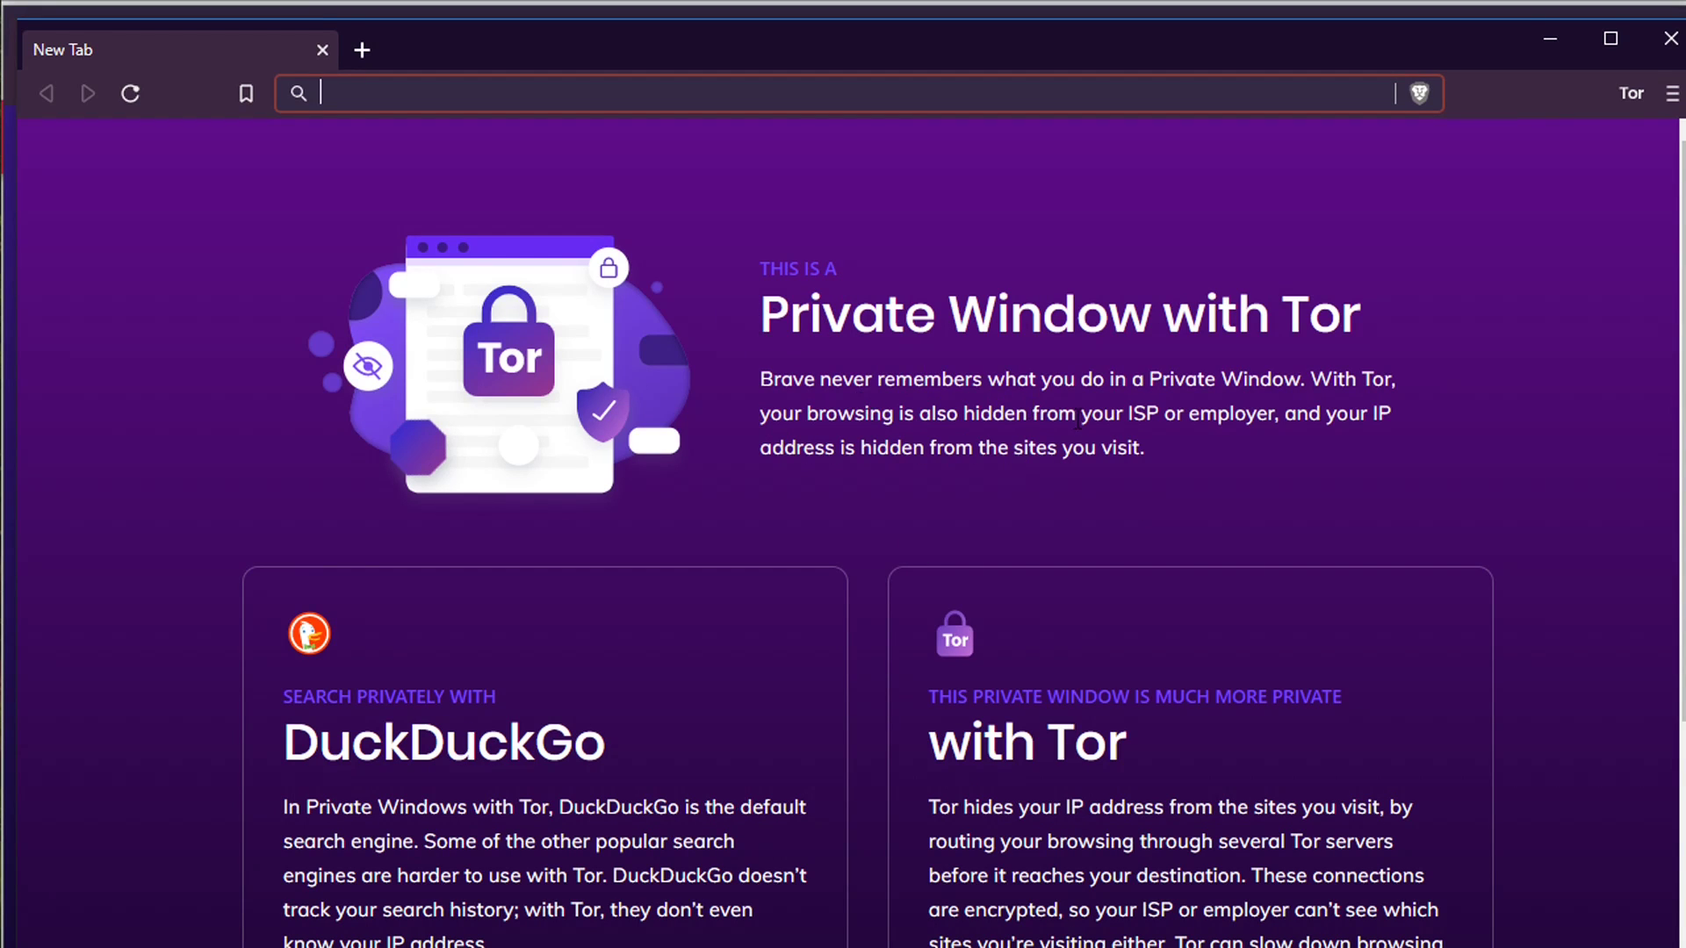
pyautogui.scroll(-4, 1030, 492)
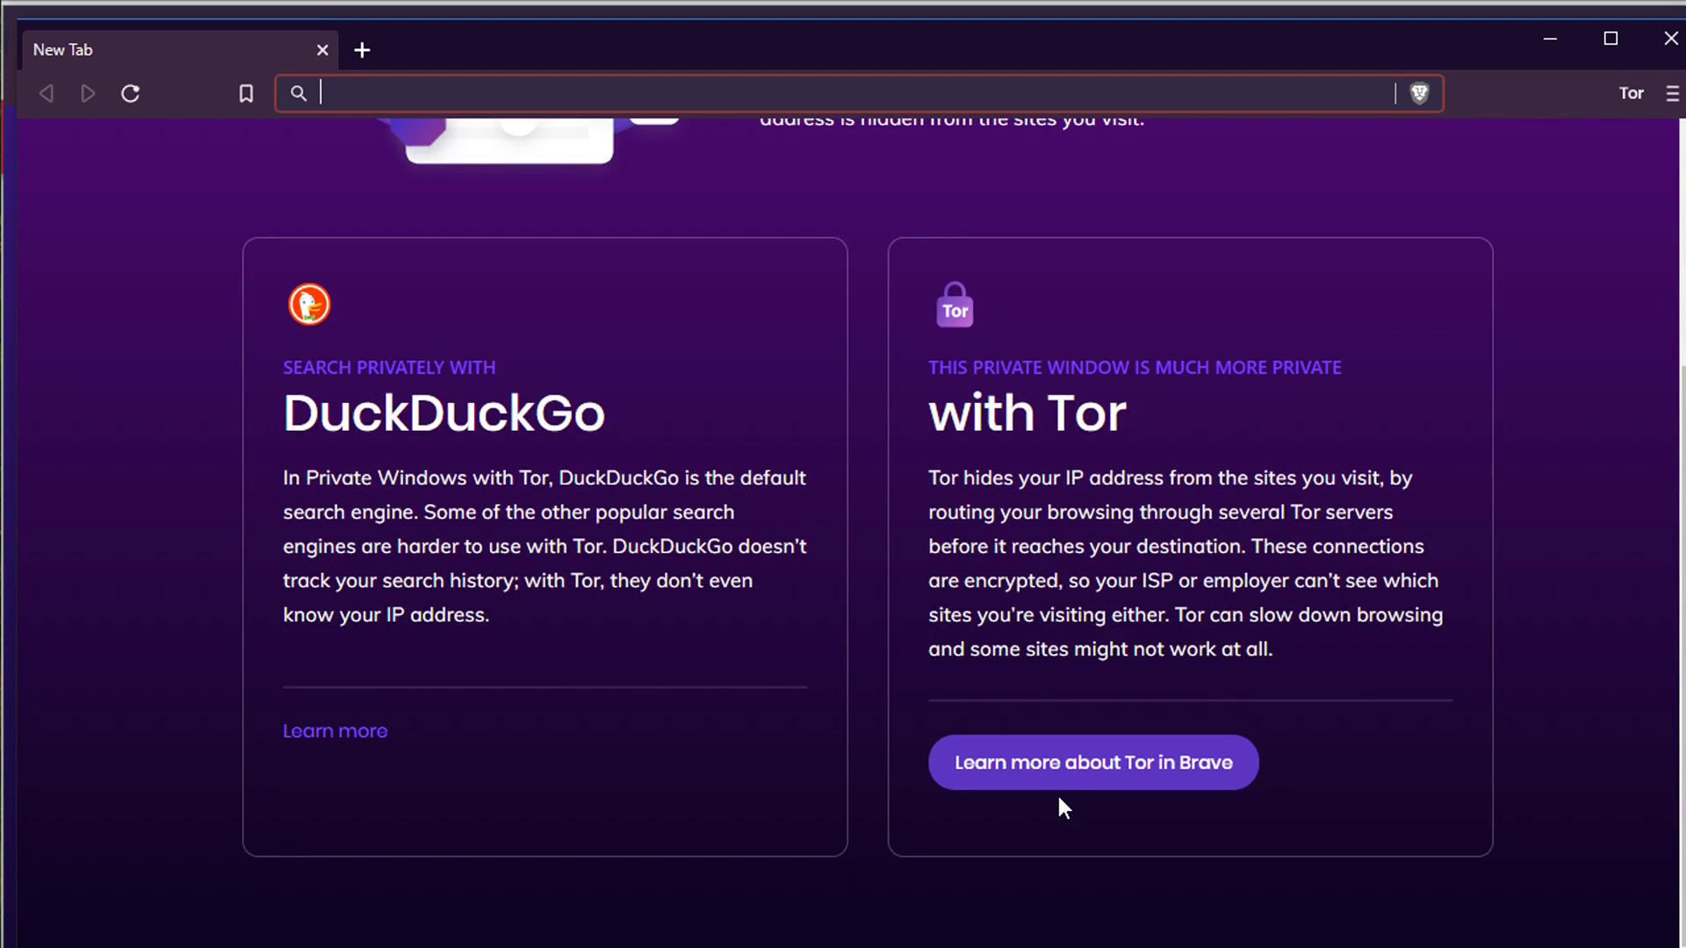
pyautogui.scroll(4, 856, 602)
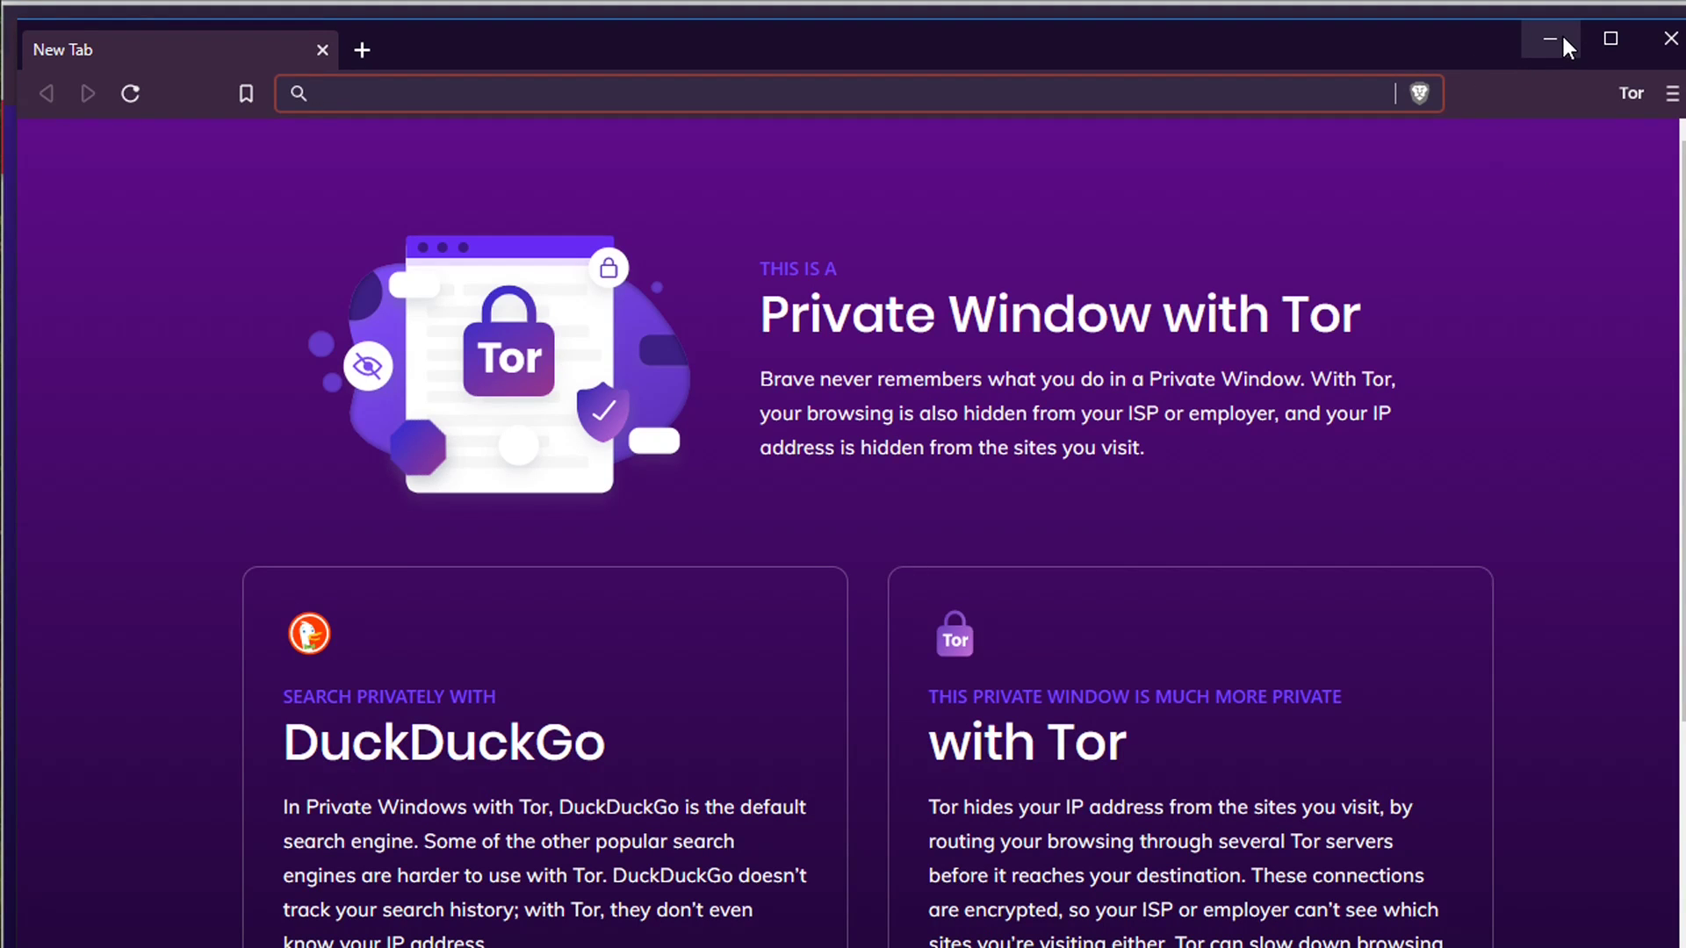
pyautogui.click(1658, 27)
pyautogui.click(1657, 27)
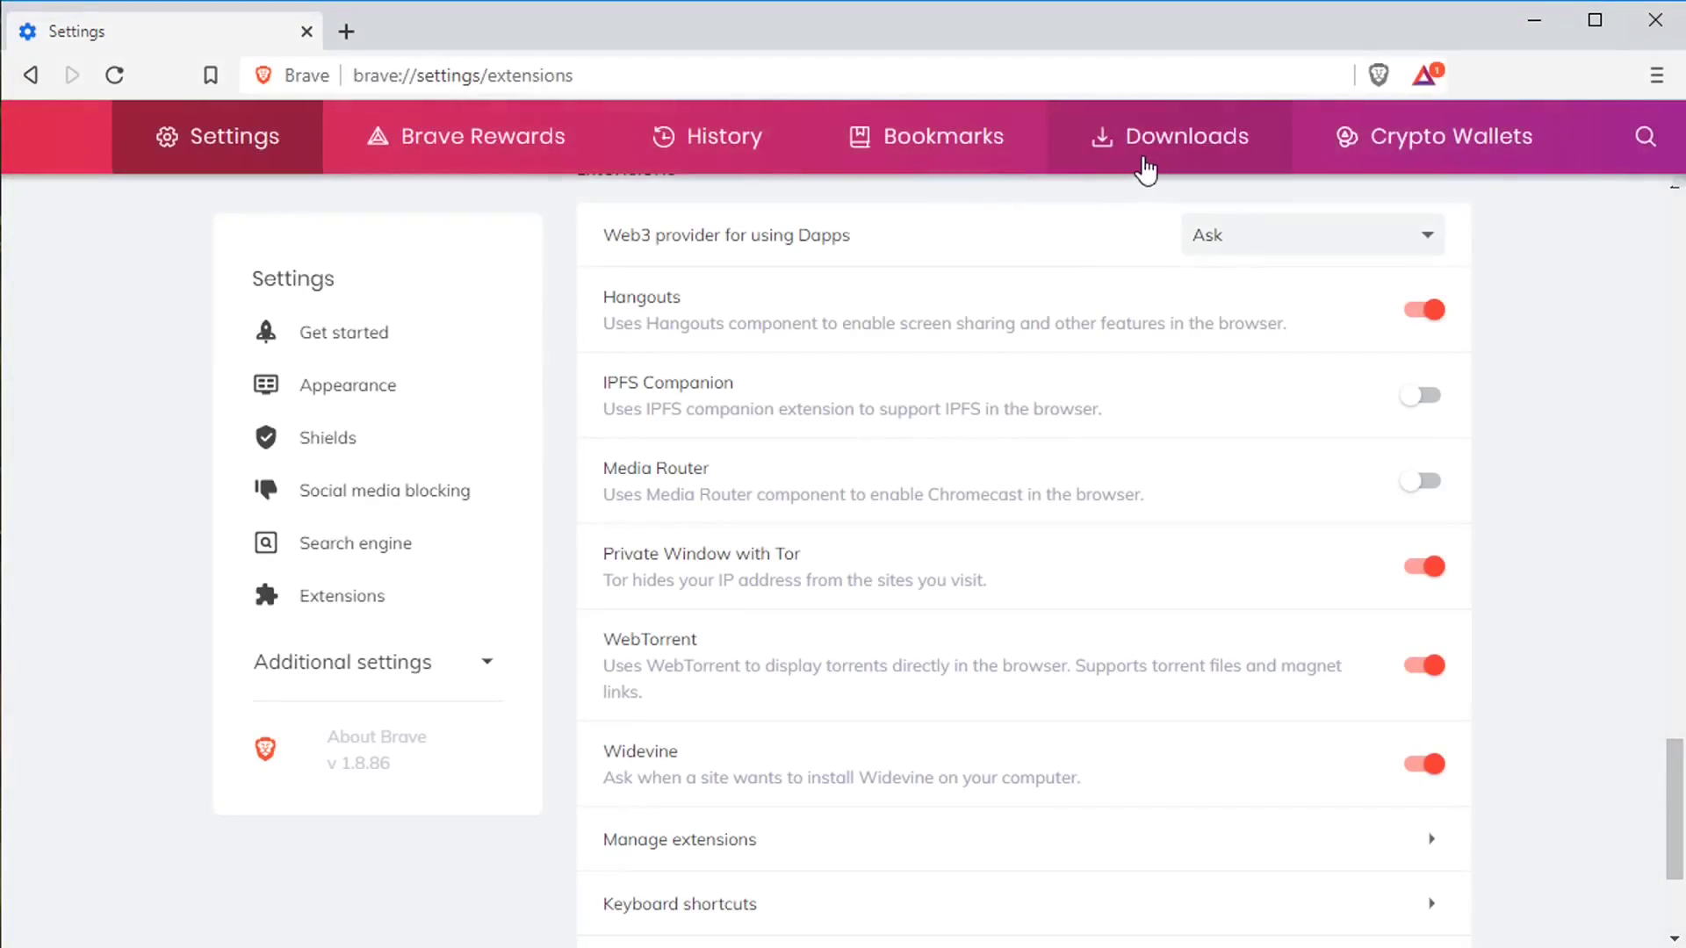
# Search the web for "linux mint" in a new tab and open the linuxmint.com website from the results.
pyautogui.click(356, 35)
pyautogui.write('lin')
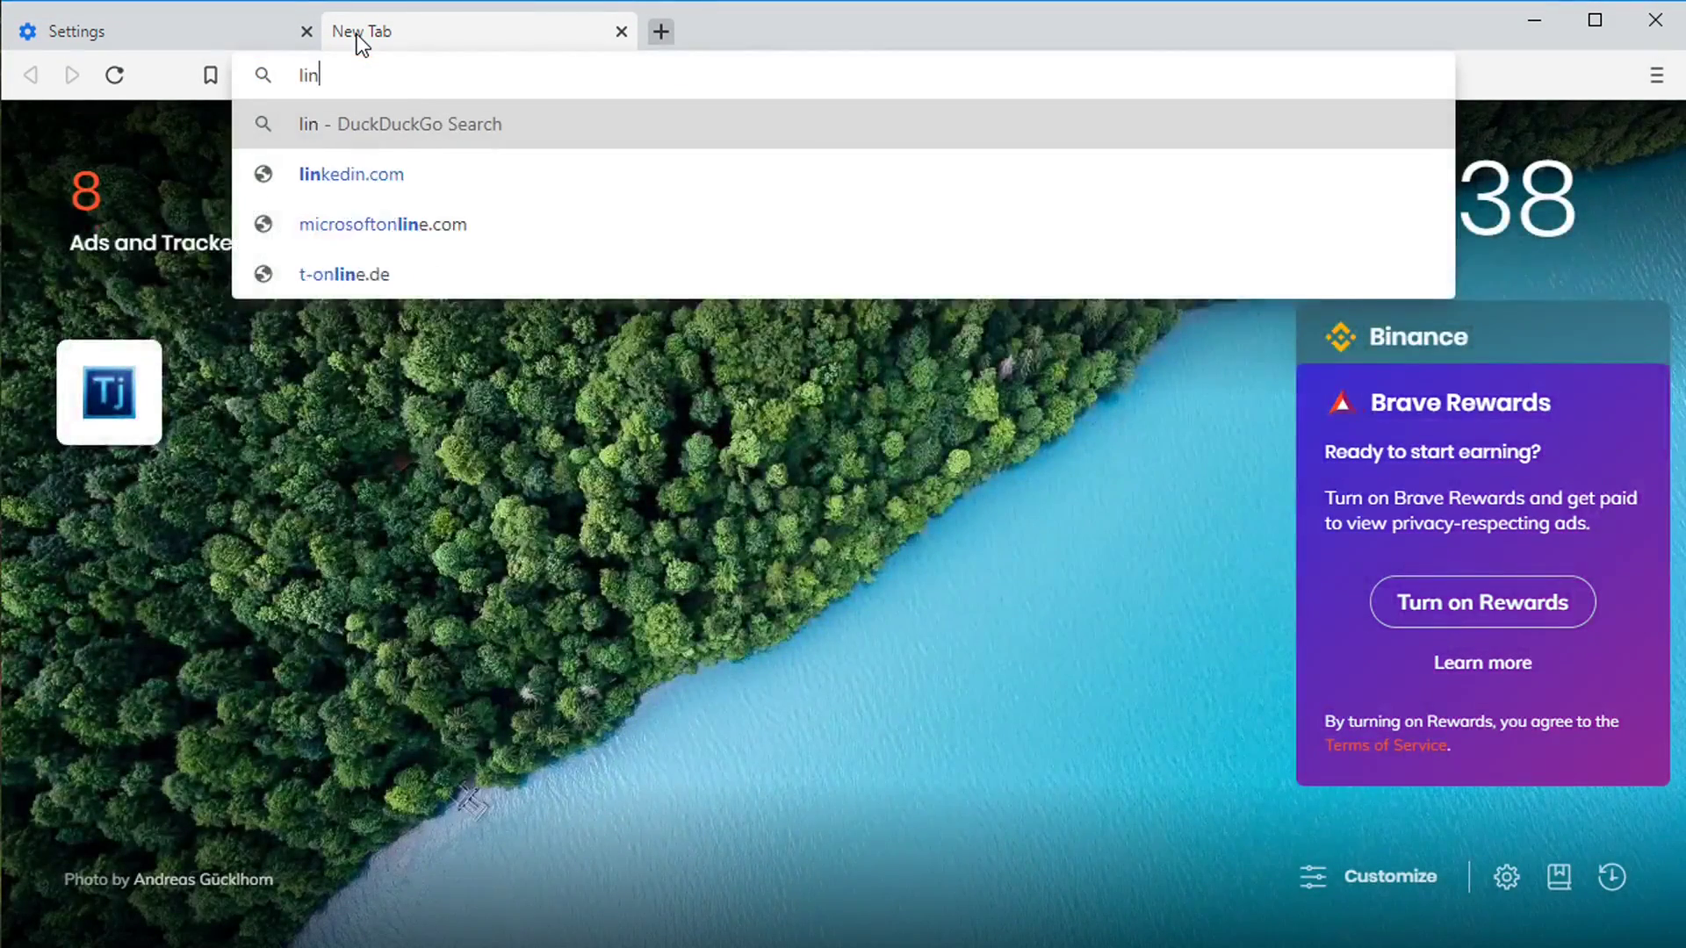
pyautogui.write('ux mint')
pyautogui.press('Return')
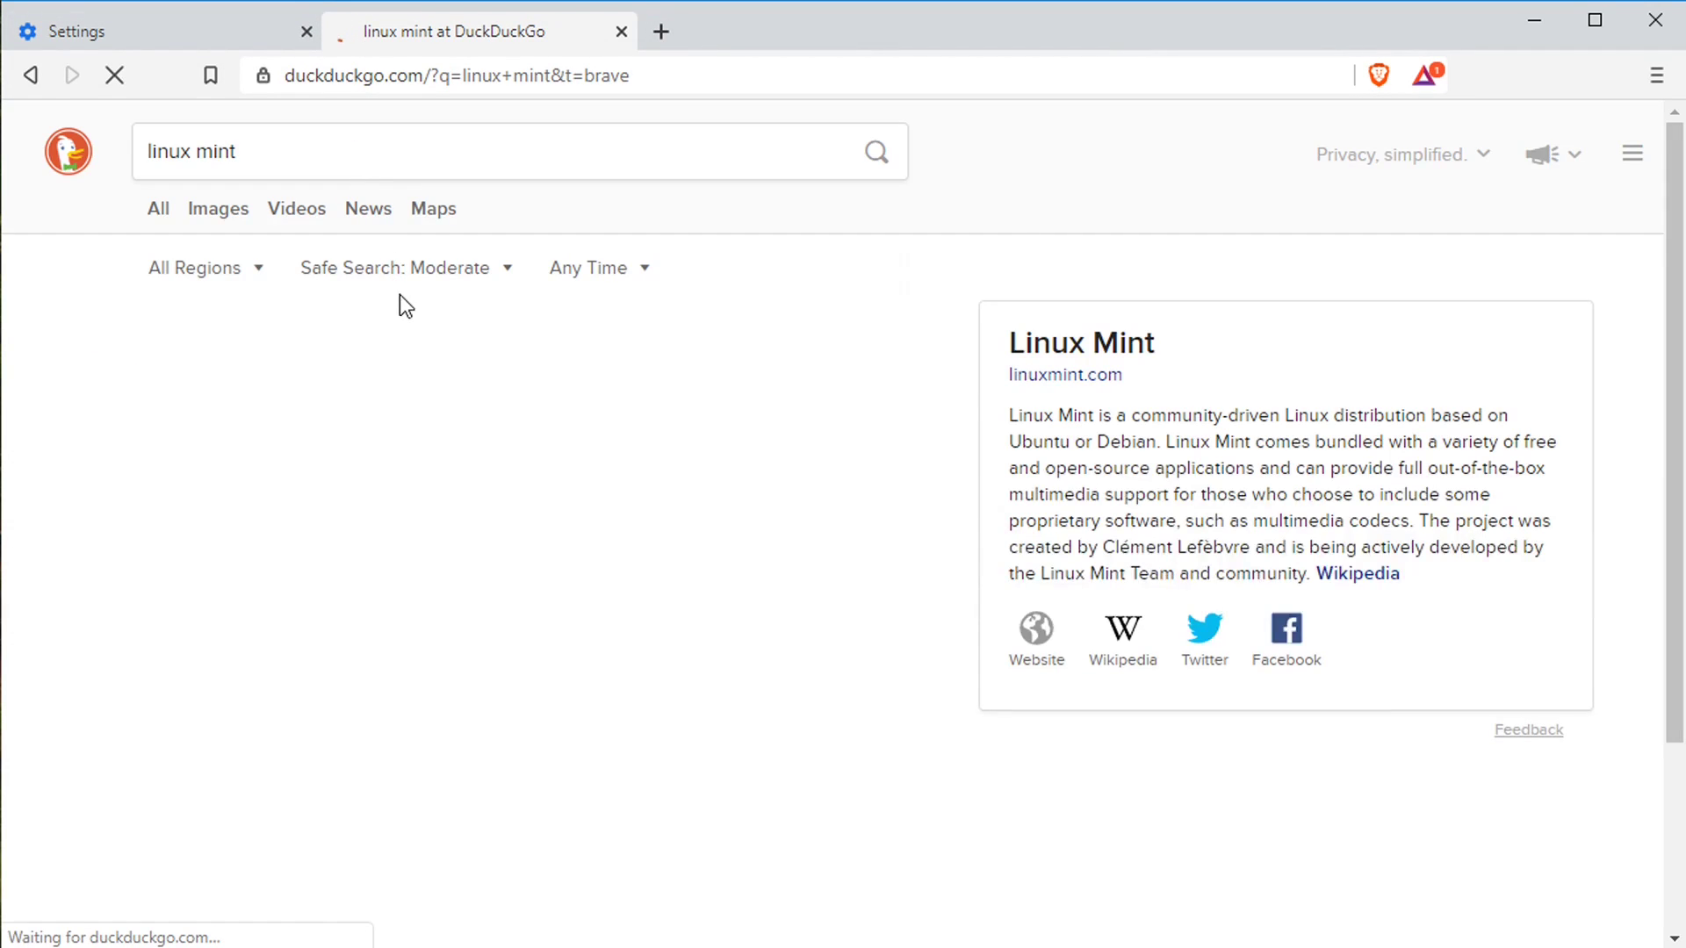
pyautogui.click(193, 332)
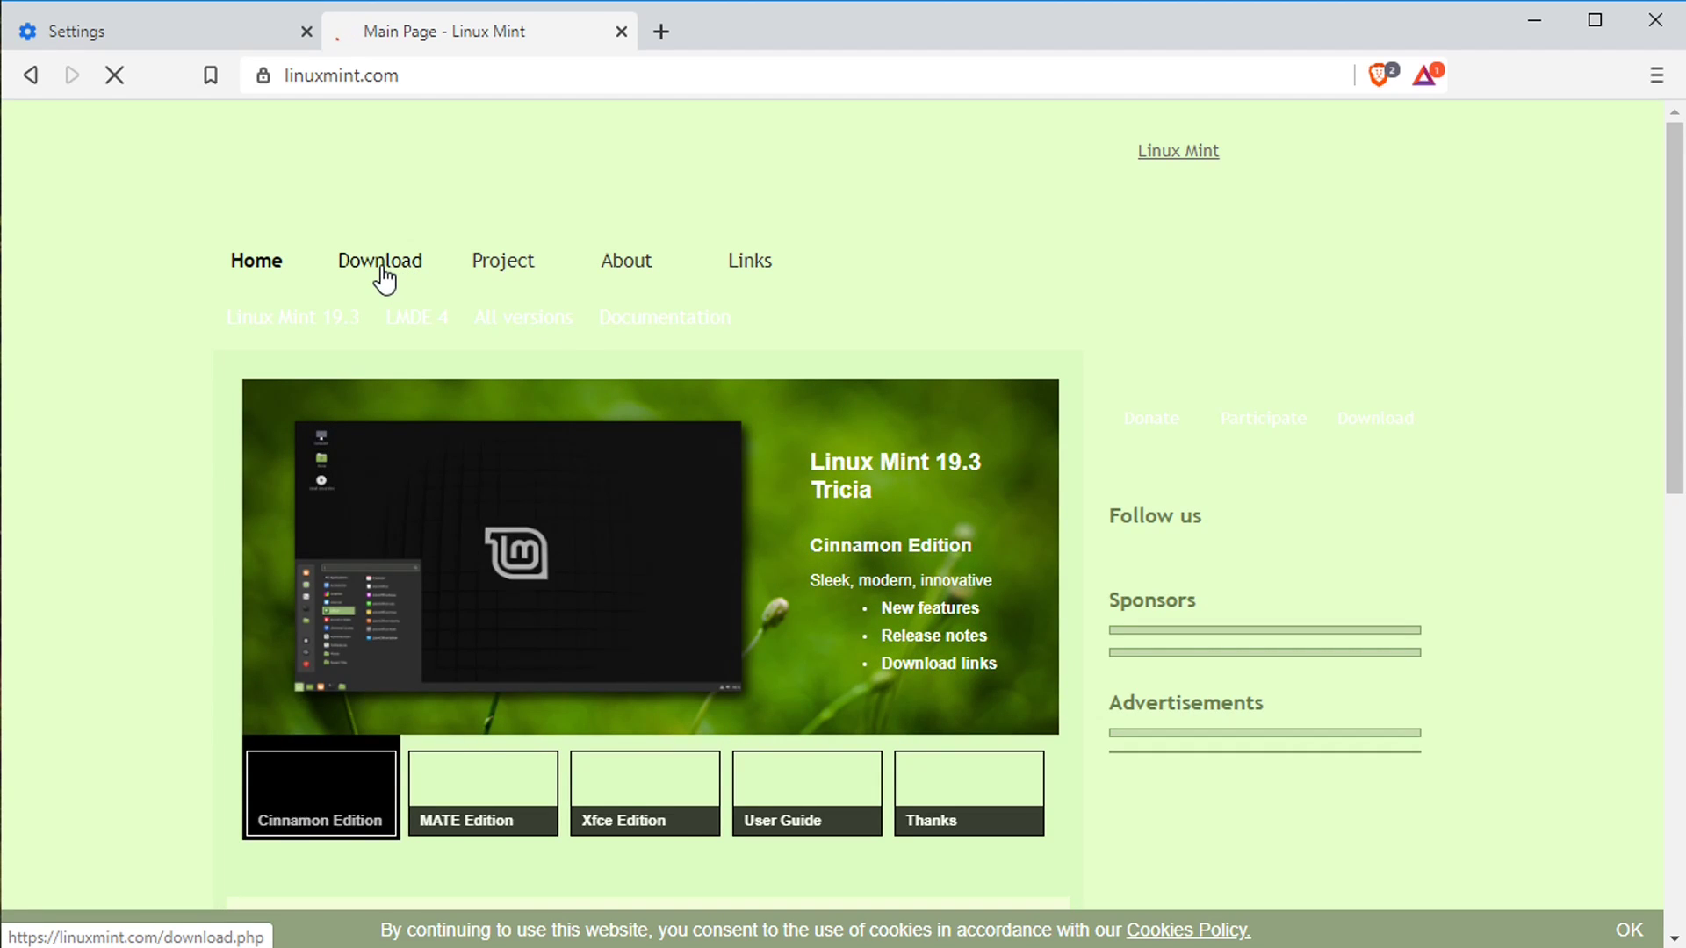
# Go to the Linux Mint download page and open the 64-bit Cinnamon edition from its download links.
pyautogui.click(373, 267)
pyautogui.scroll(-2, 389, 571)
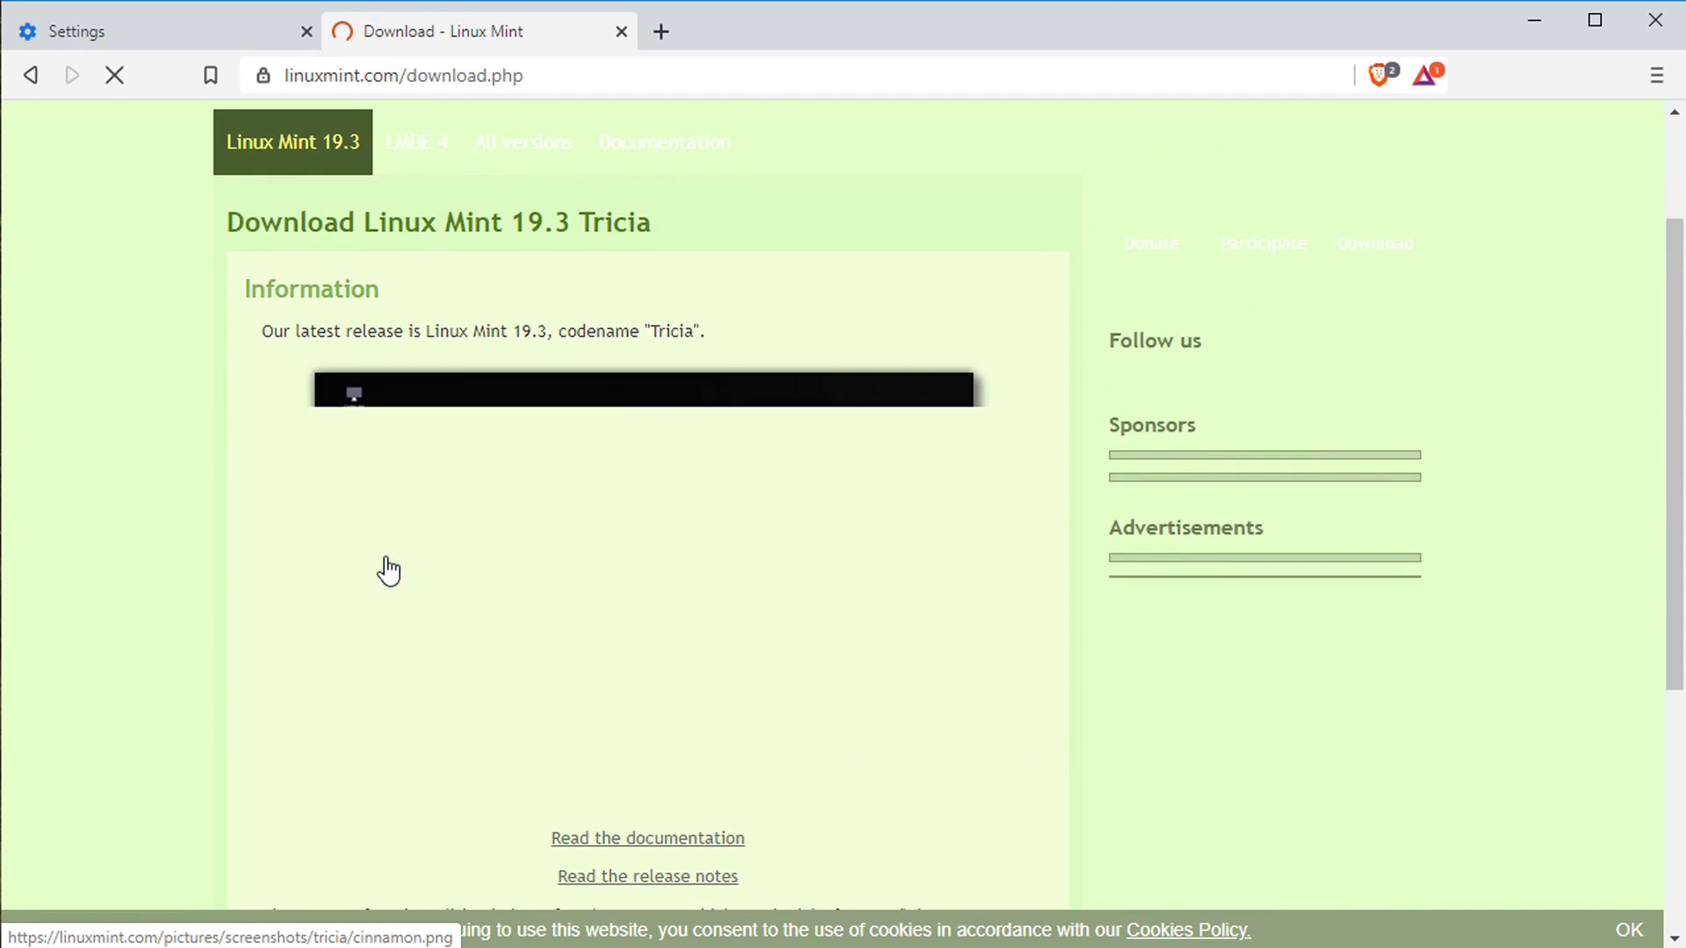
pyautogui.scroll(-5, 294, 509)
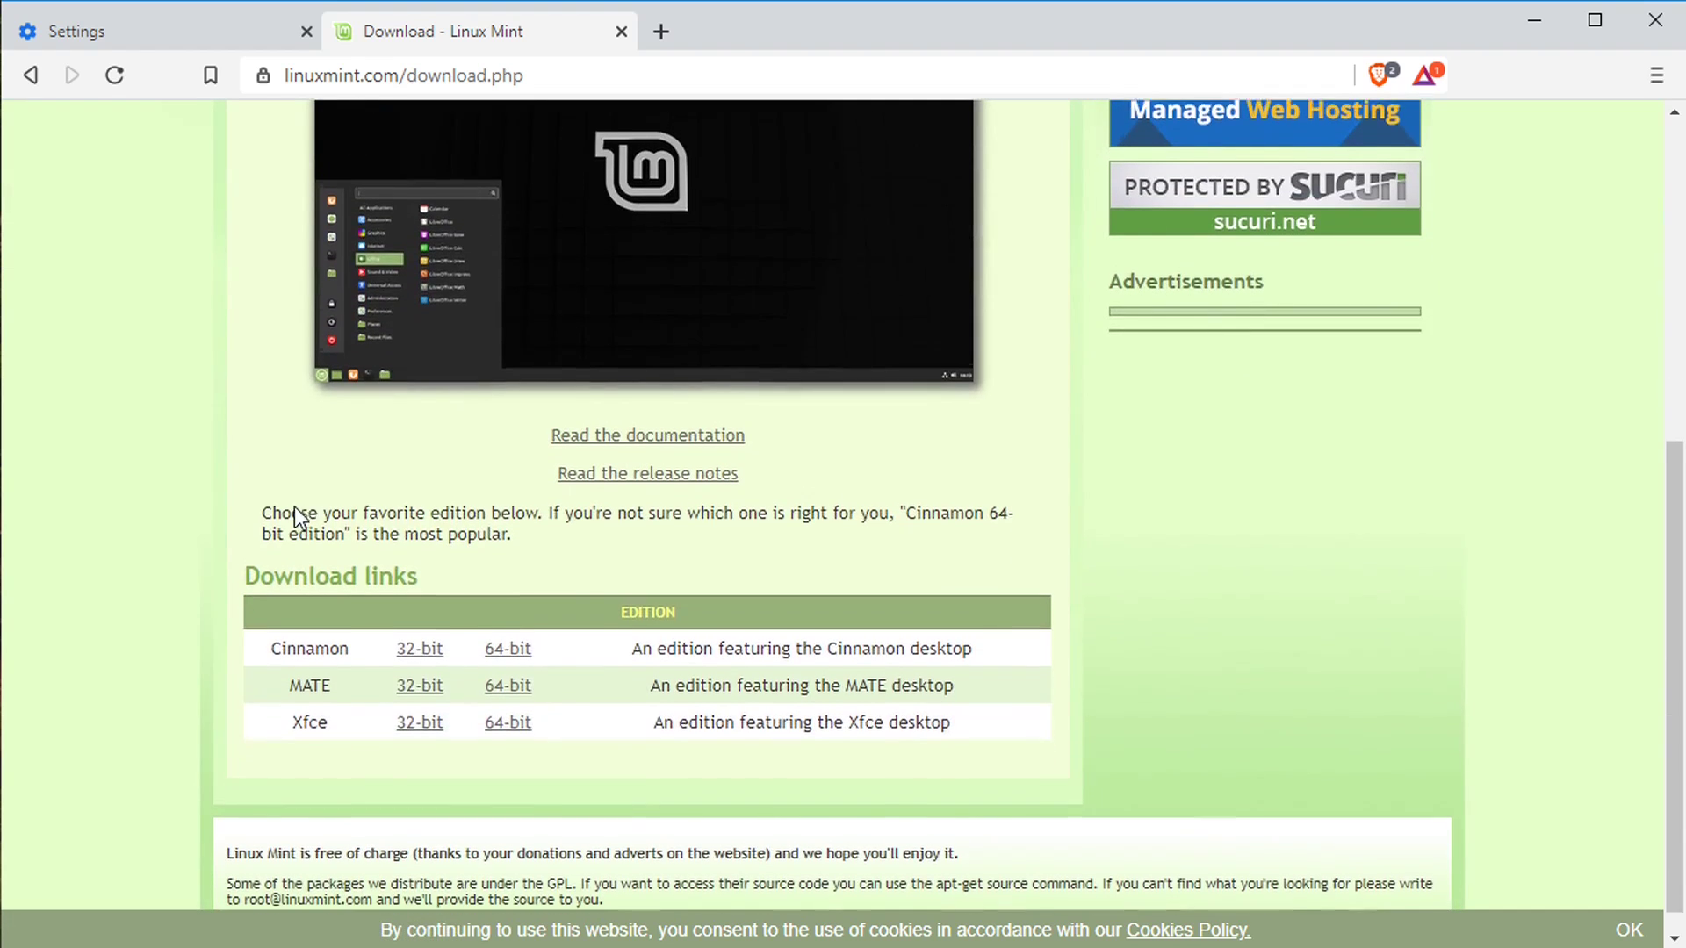
pyautogui.scroll(7, 594, 678)
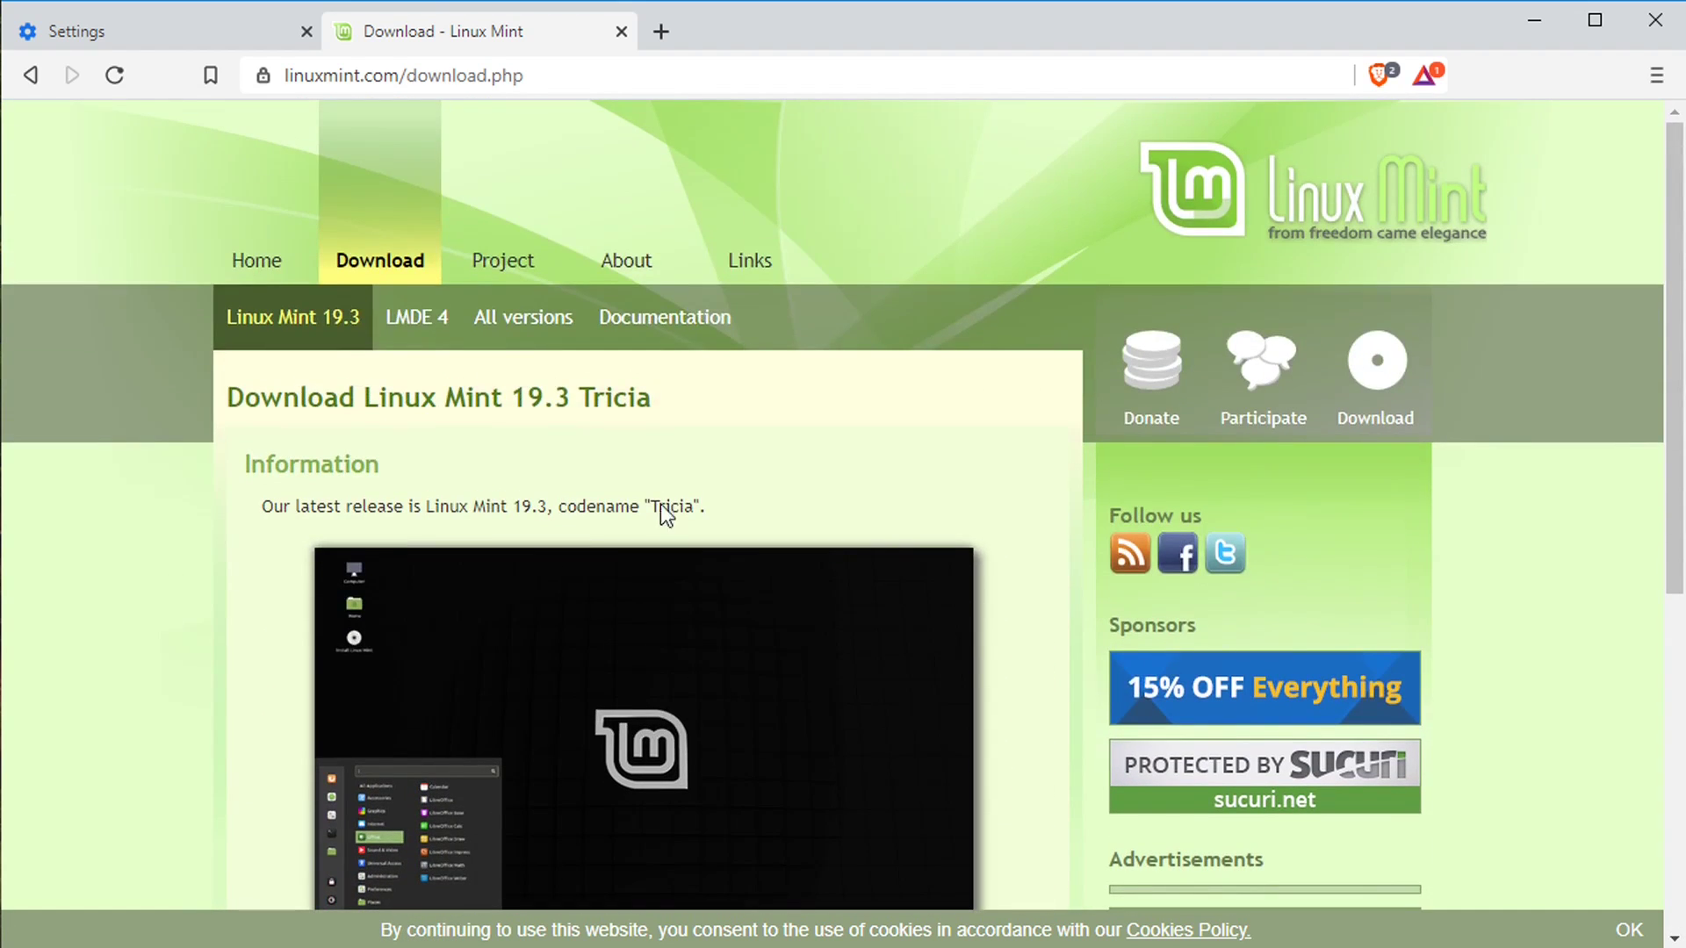
pyautogui.scroll(-4, 625, 478)
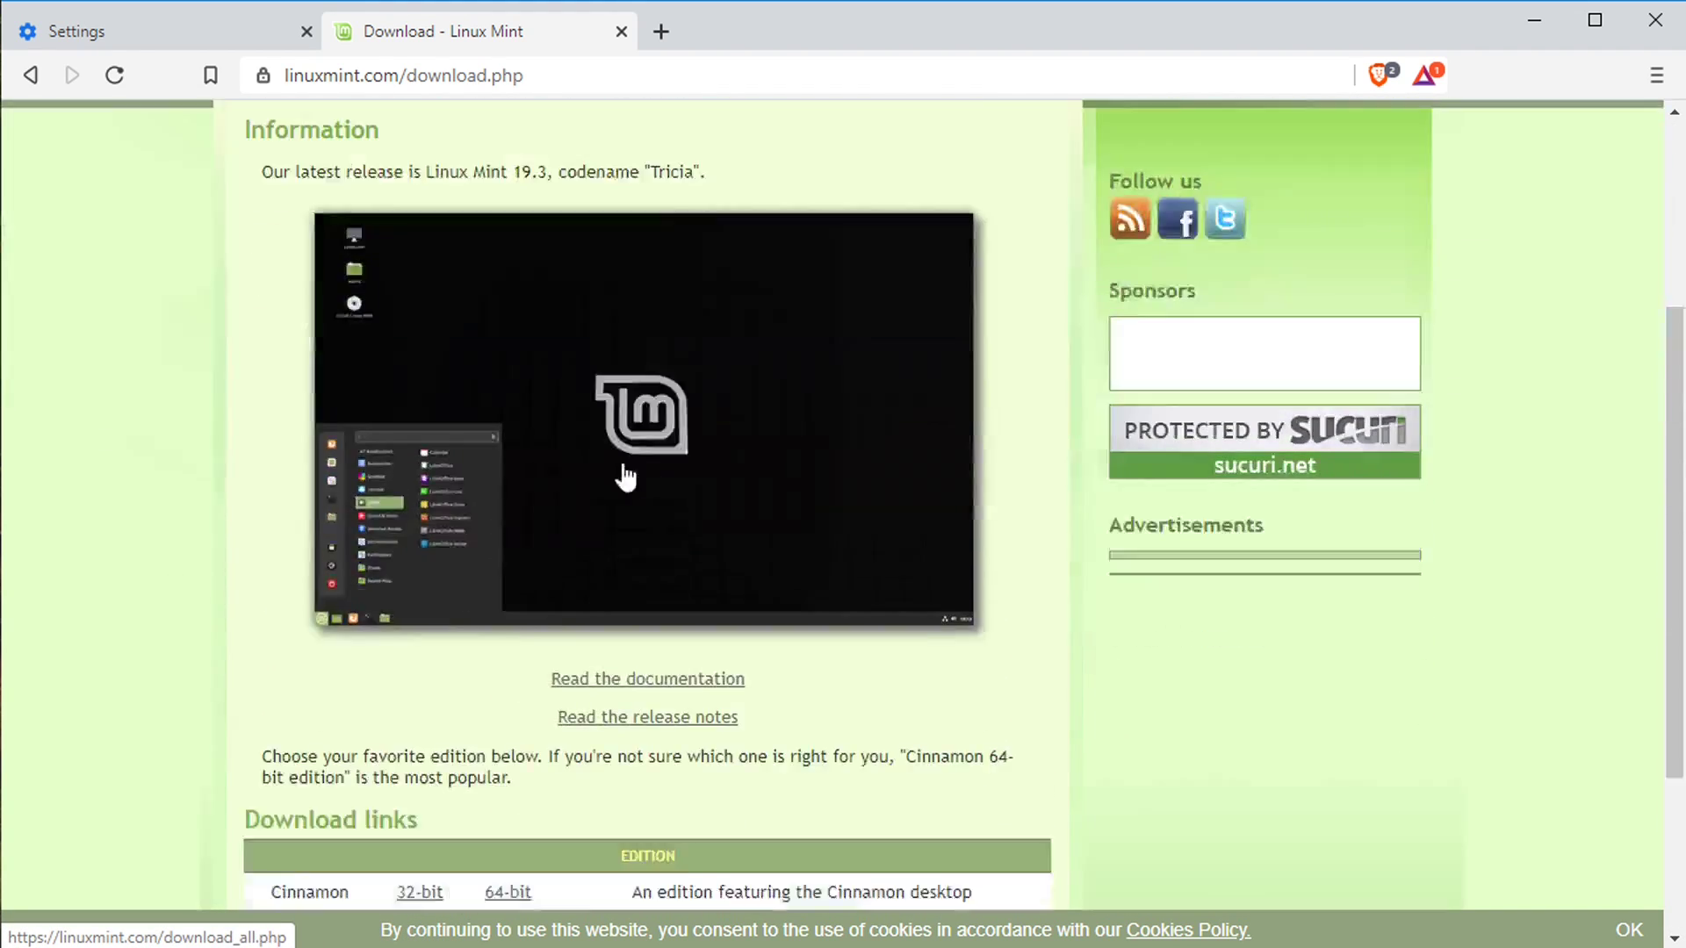
pyautogui.scroll(-3, 625, 479)
pyautogui.click(509, 629)
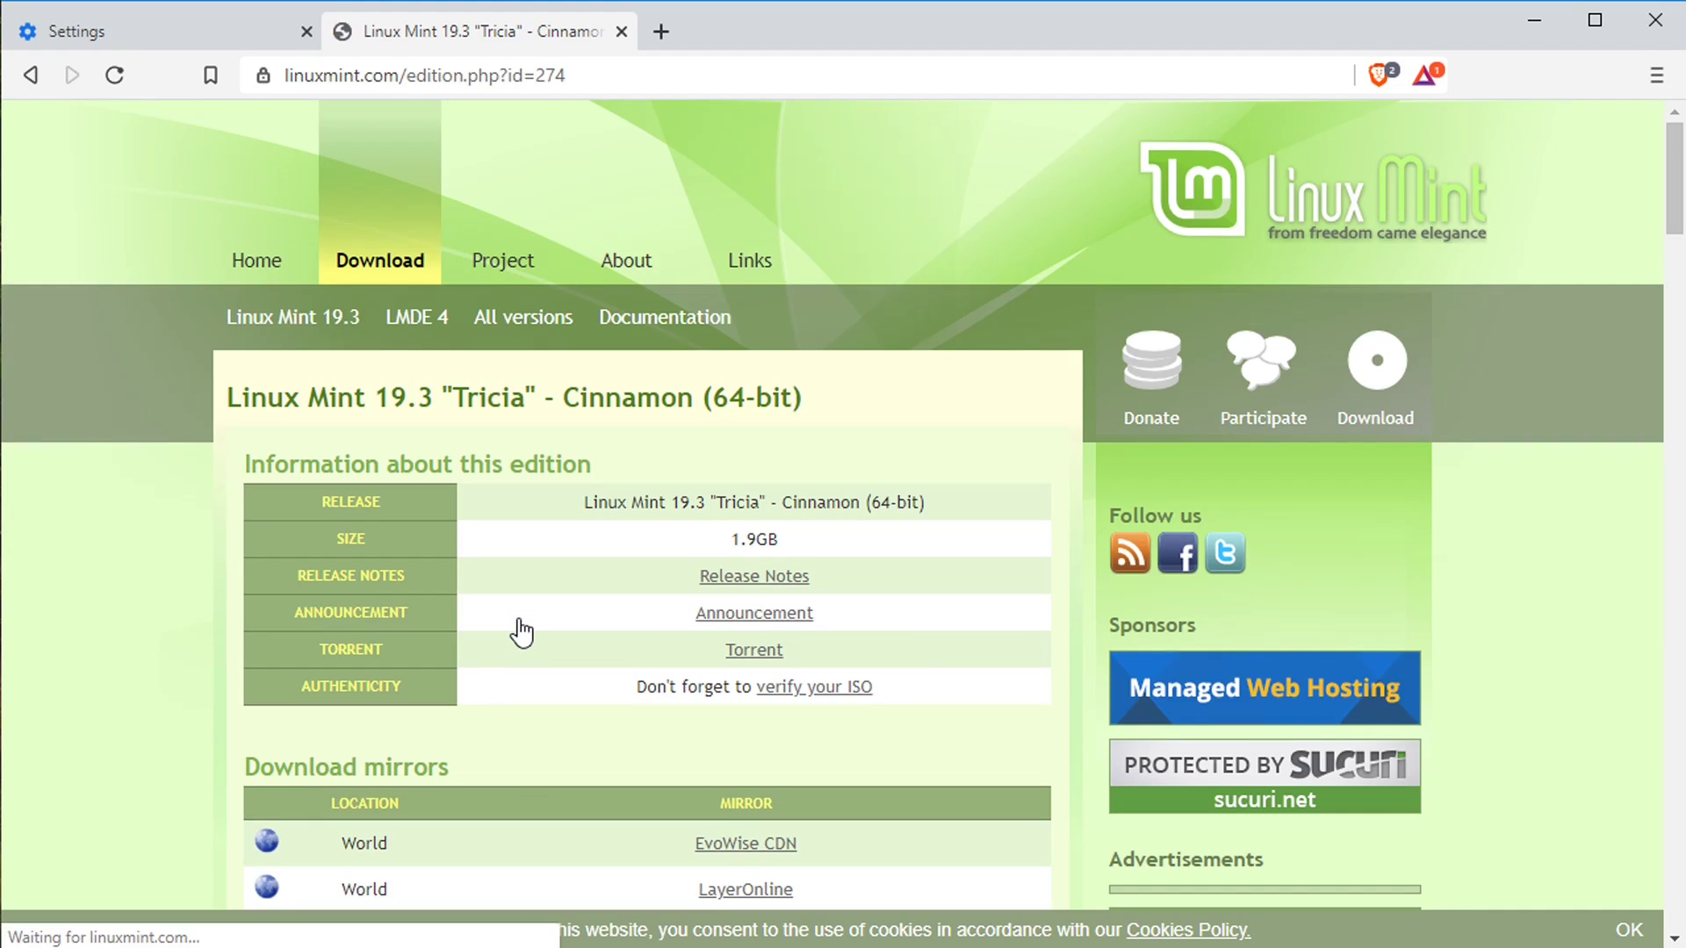
# Open the Cinnamon edition's torrent link and start the torrent download within the browser.
pyautogui.scroll(-2, 632, 606)
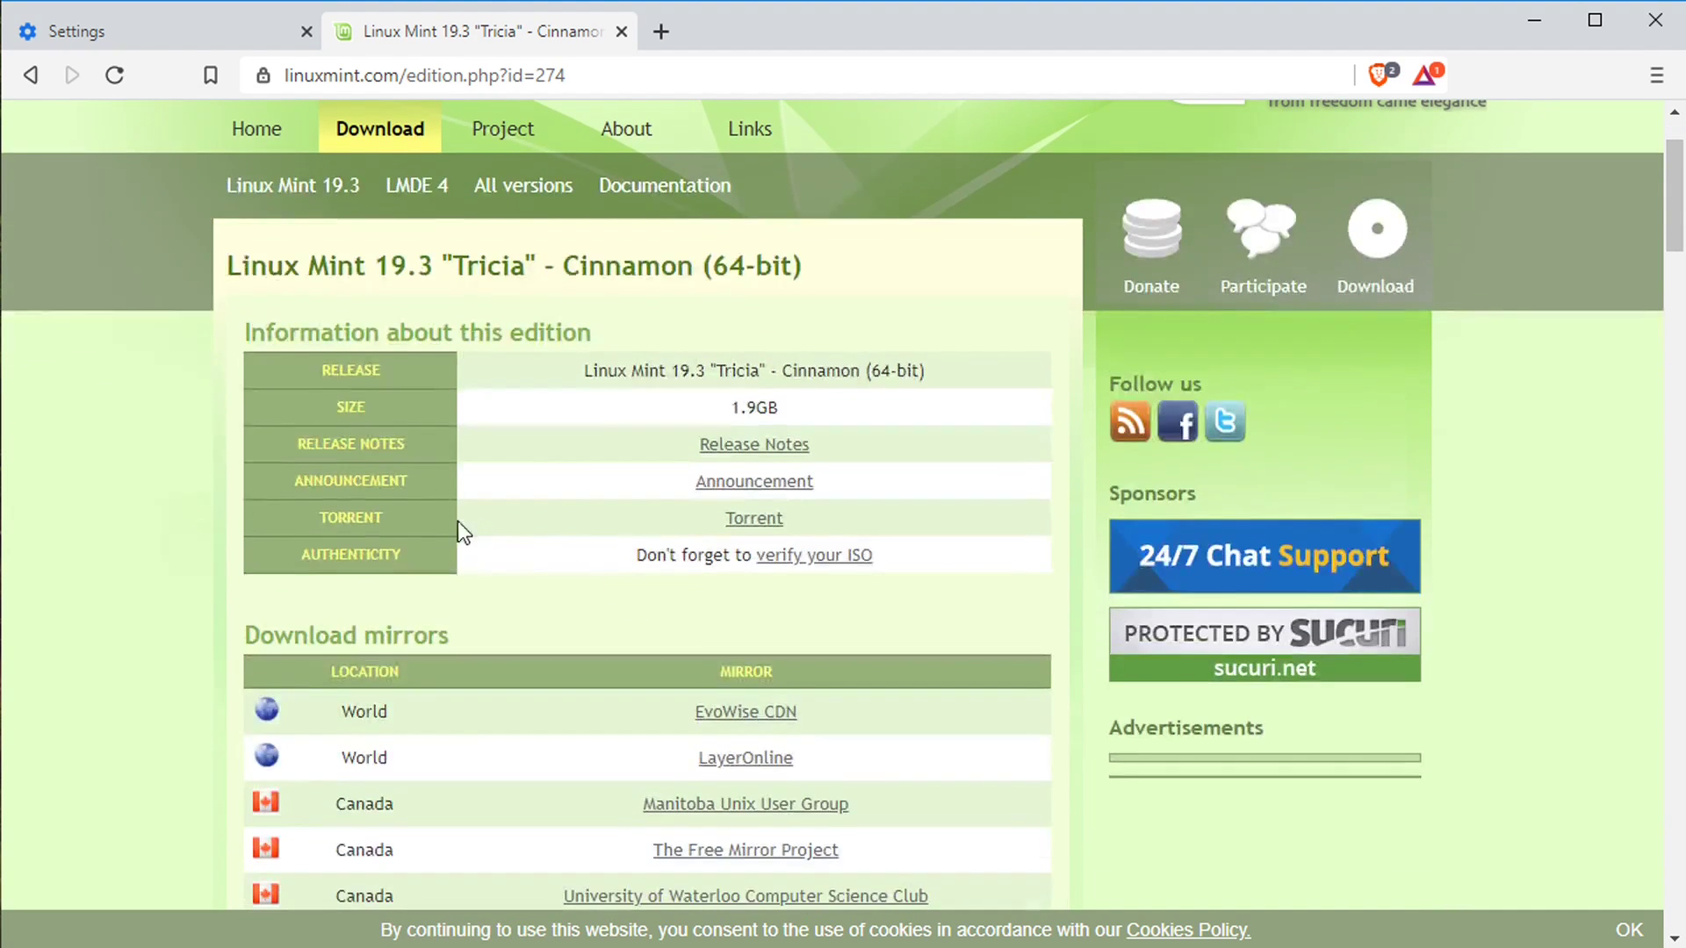
pyautogui.click(748, 520)
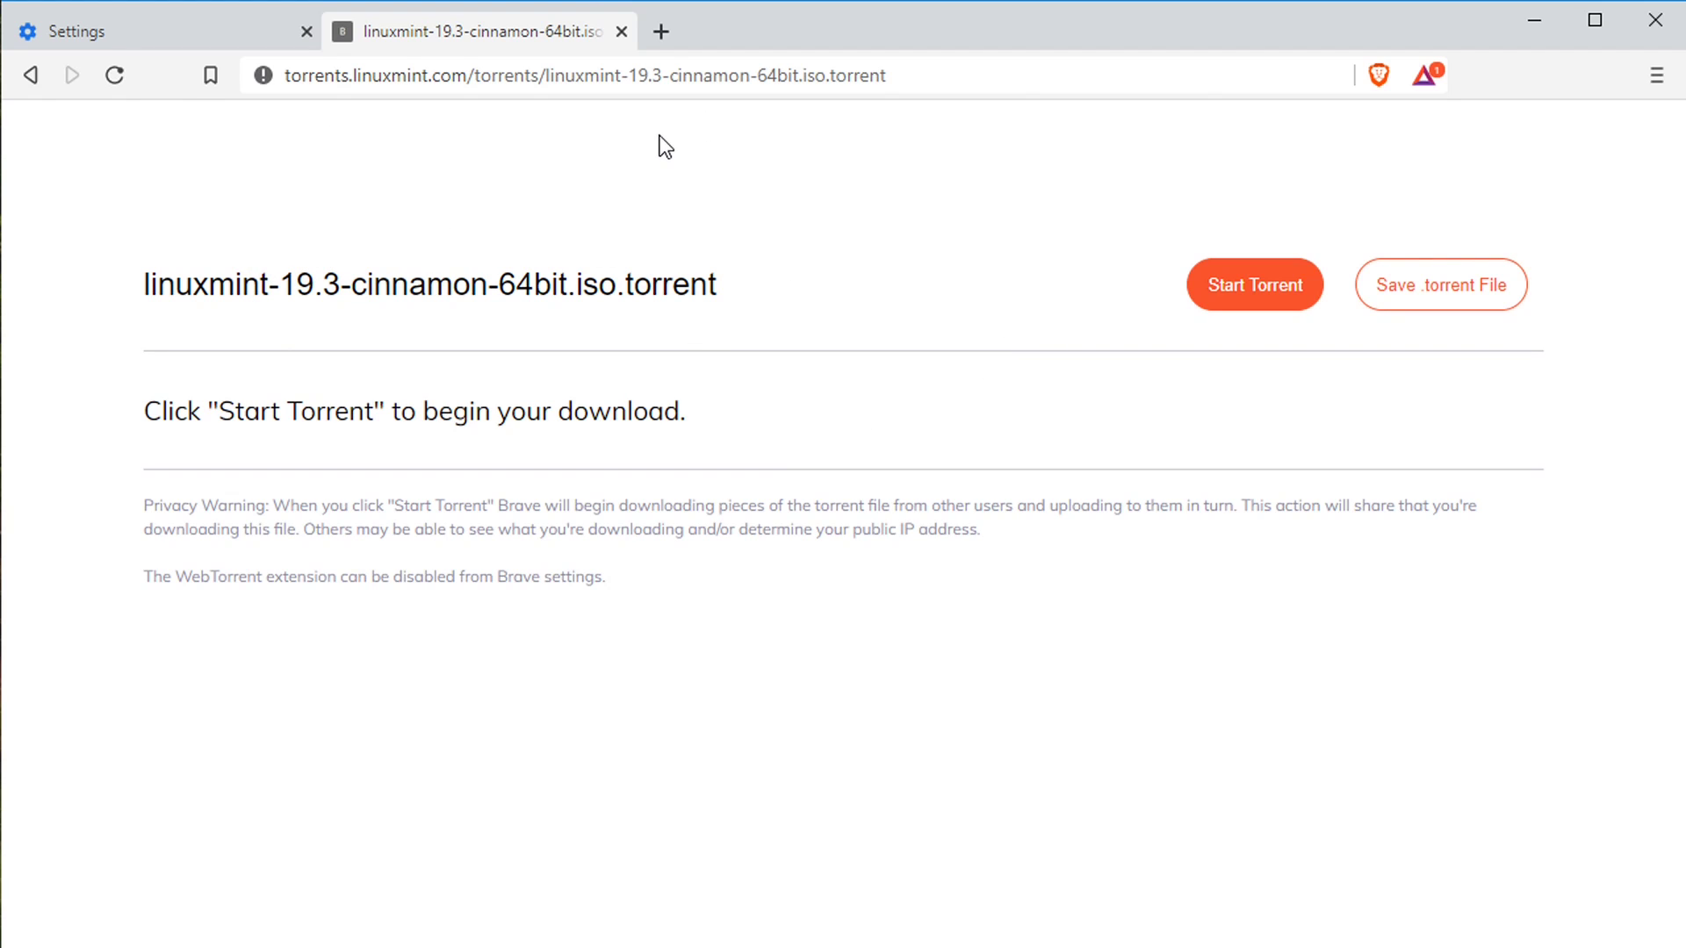
pyautogui.click(1256, 293)
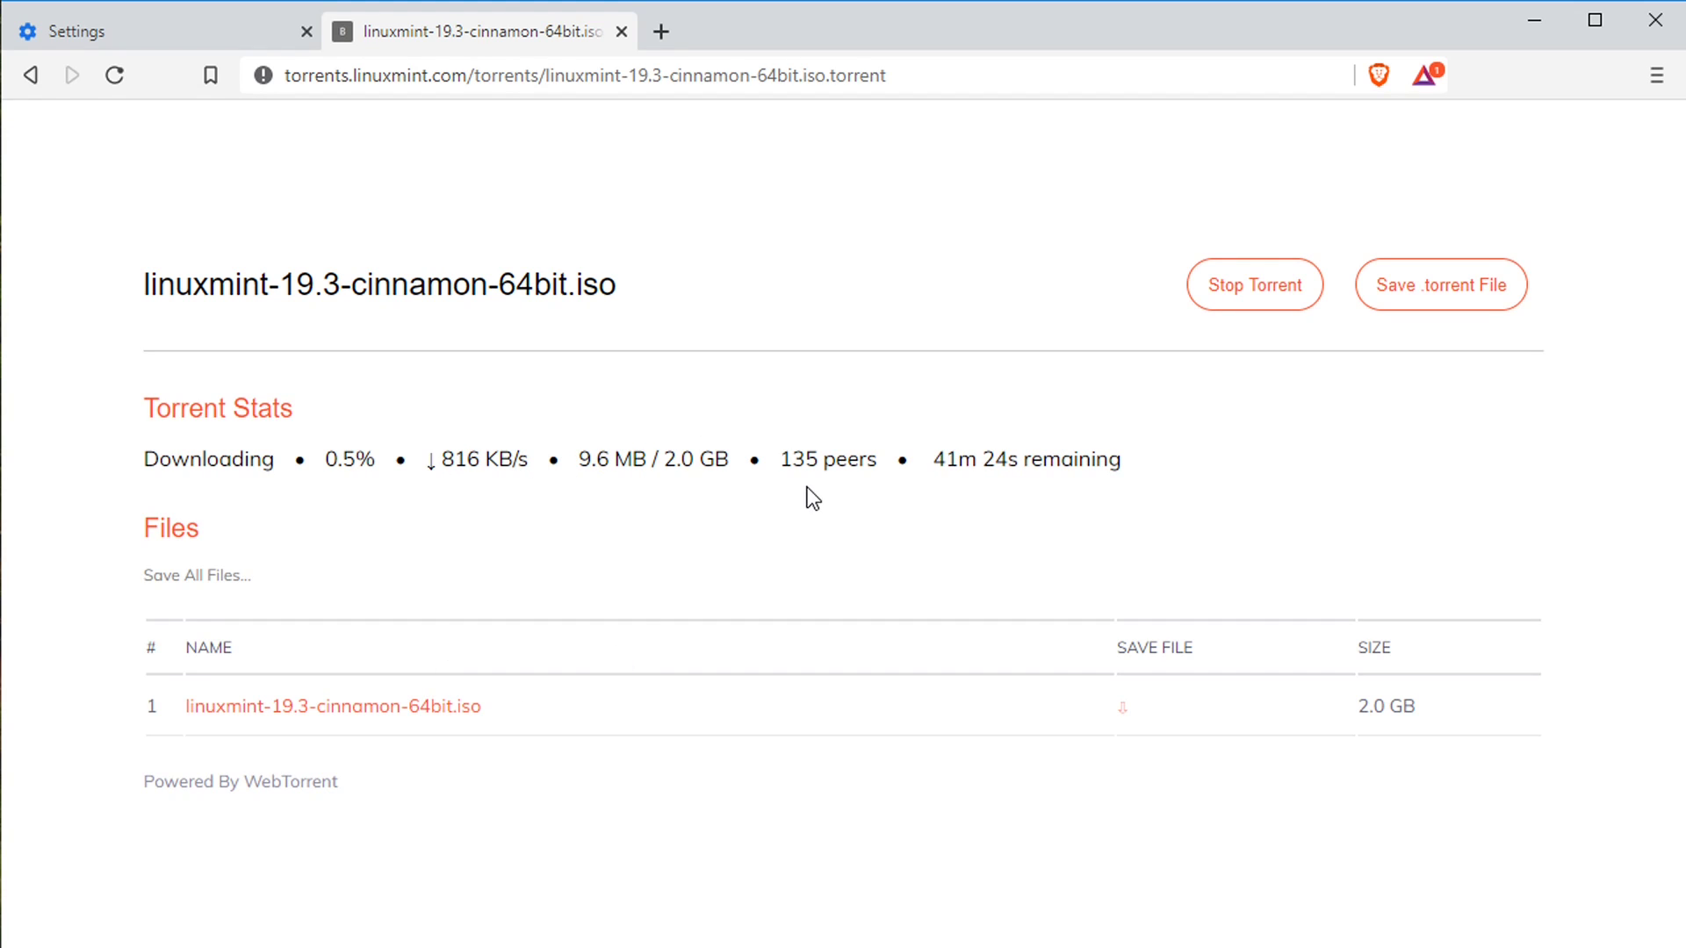
# Inspect the torrent's remaining time and downloaded size in the Torrent Stats, and close the torrent tab.
pyautogui.moveTo(778, 463); pyautogui.dragTo(1118, 464)
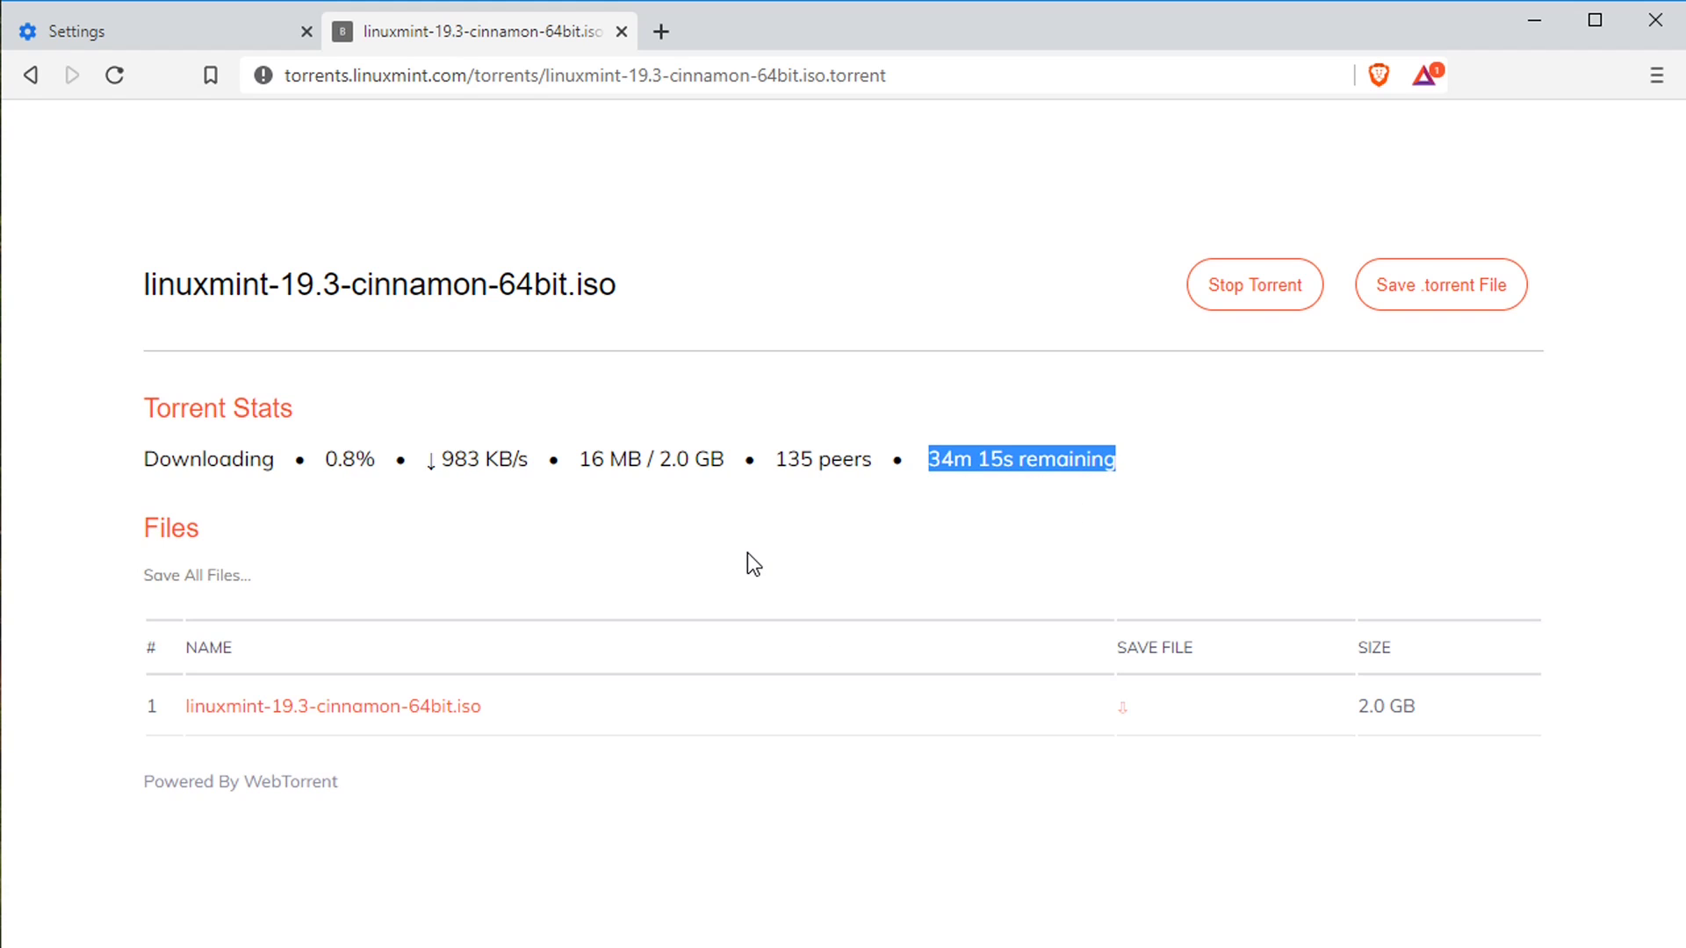
pyautogui.moveTo(658, 466); pyautogui.dragTo(722, 463)
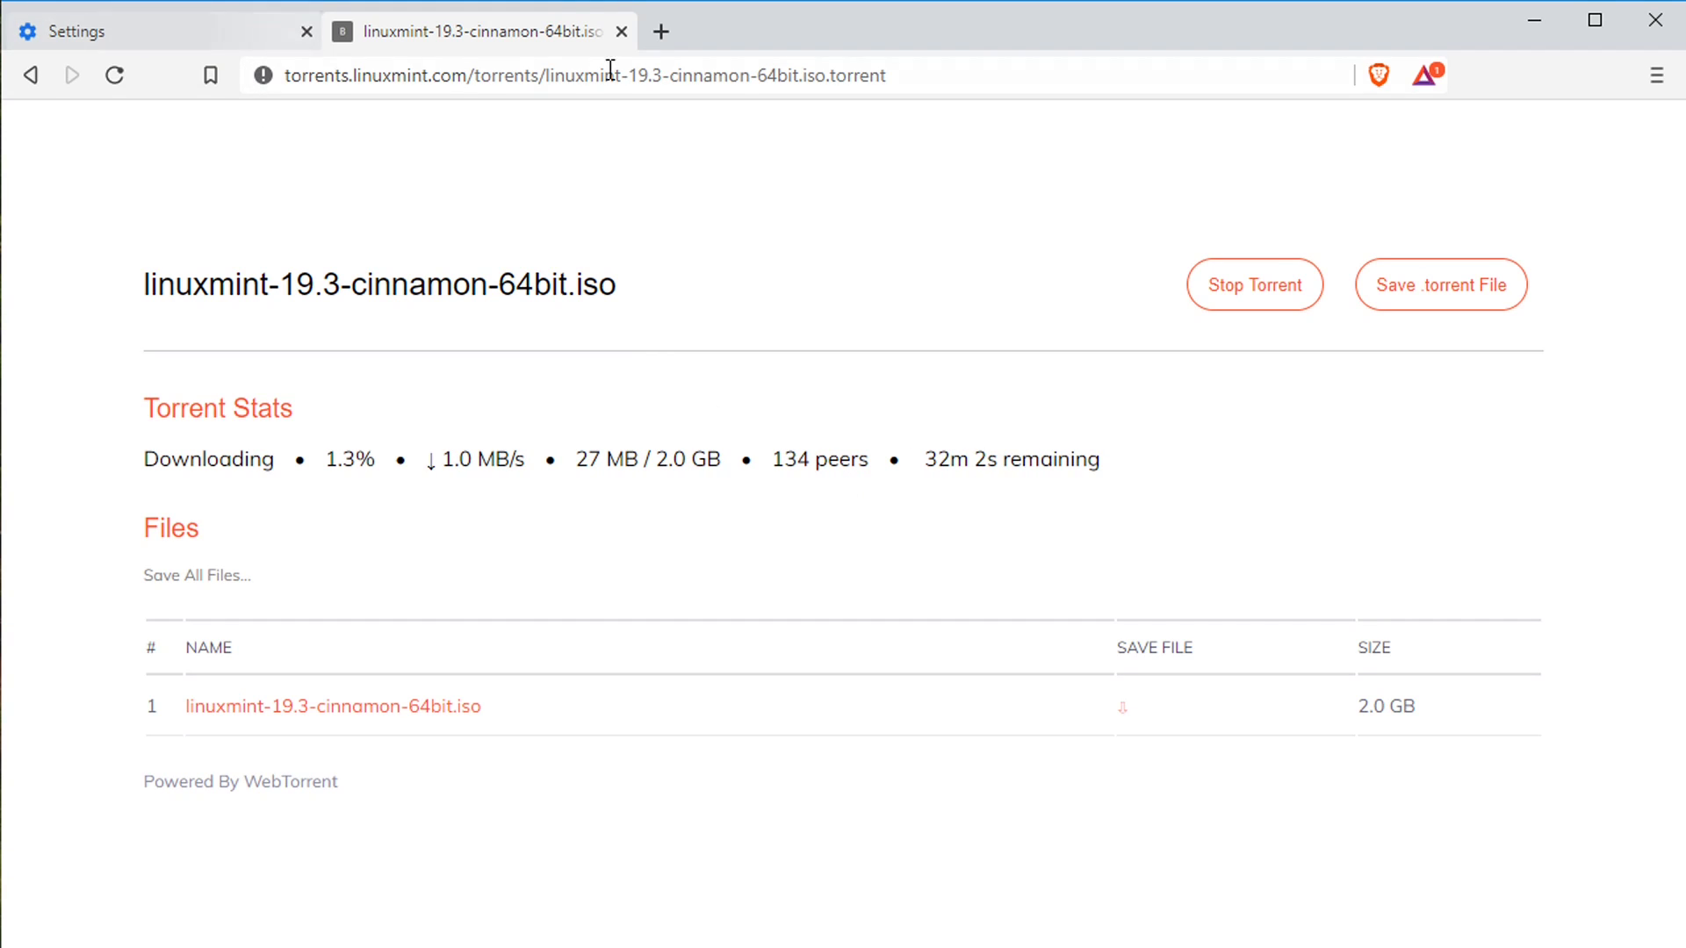
pyautogui.click(621, 31)
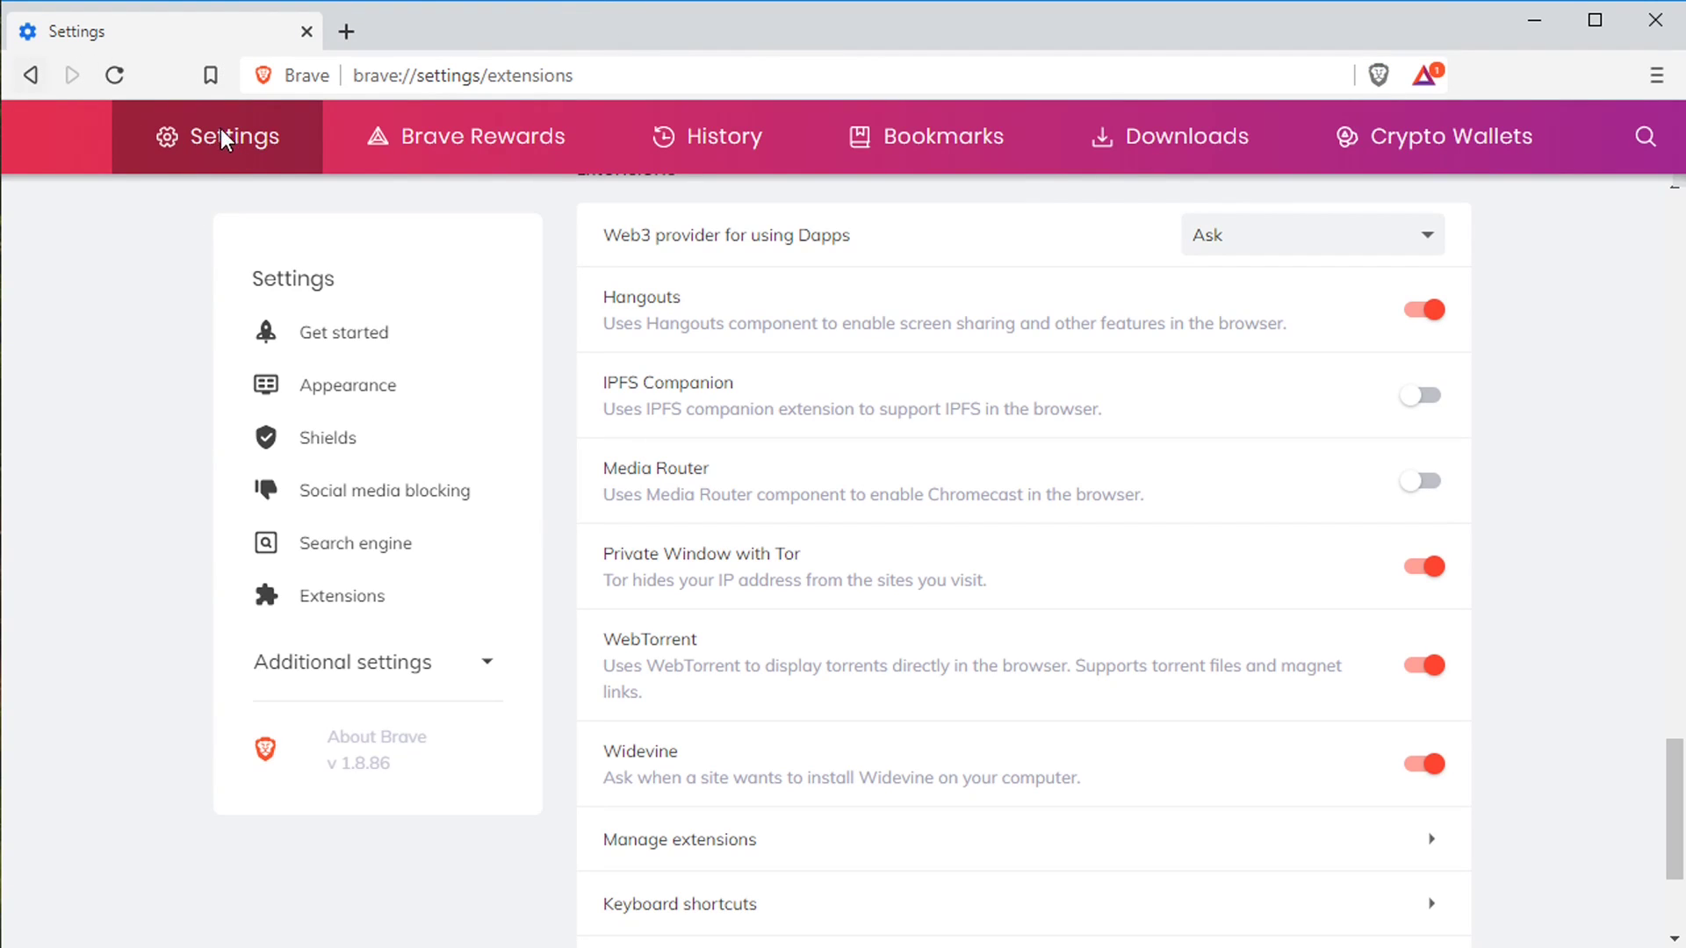
# Go to the Brave Rewards page and read through its explanation of how rewards work.
pyautogui.click(466, 134)
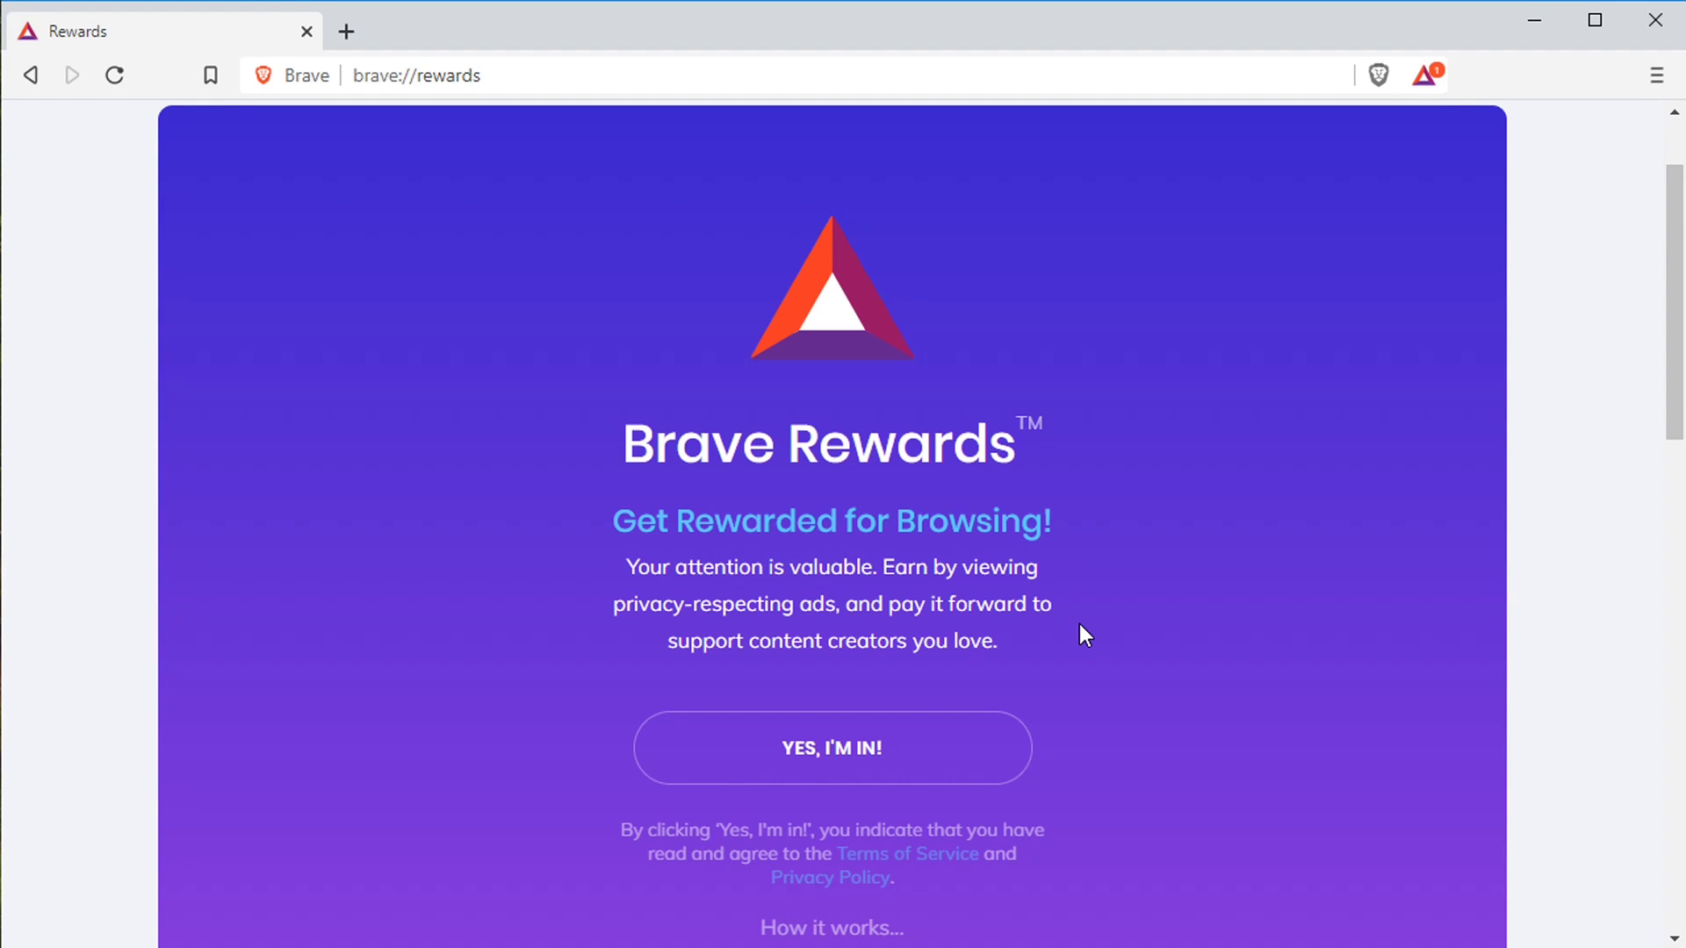
pyautogui.scroll(-9, 737, 620)
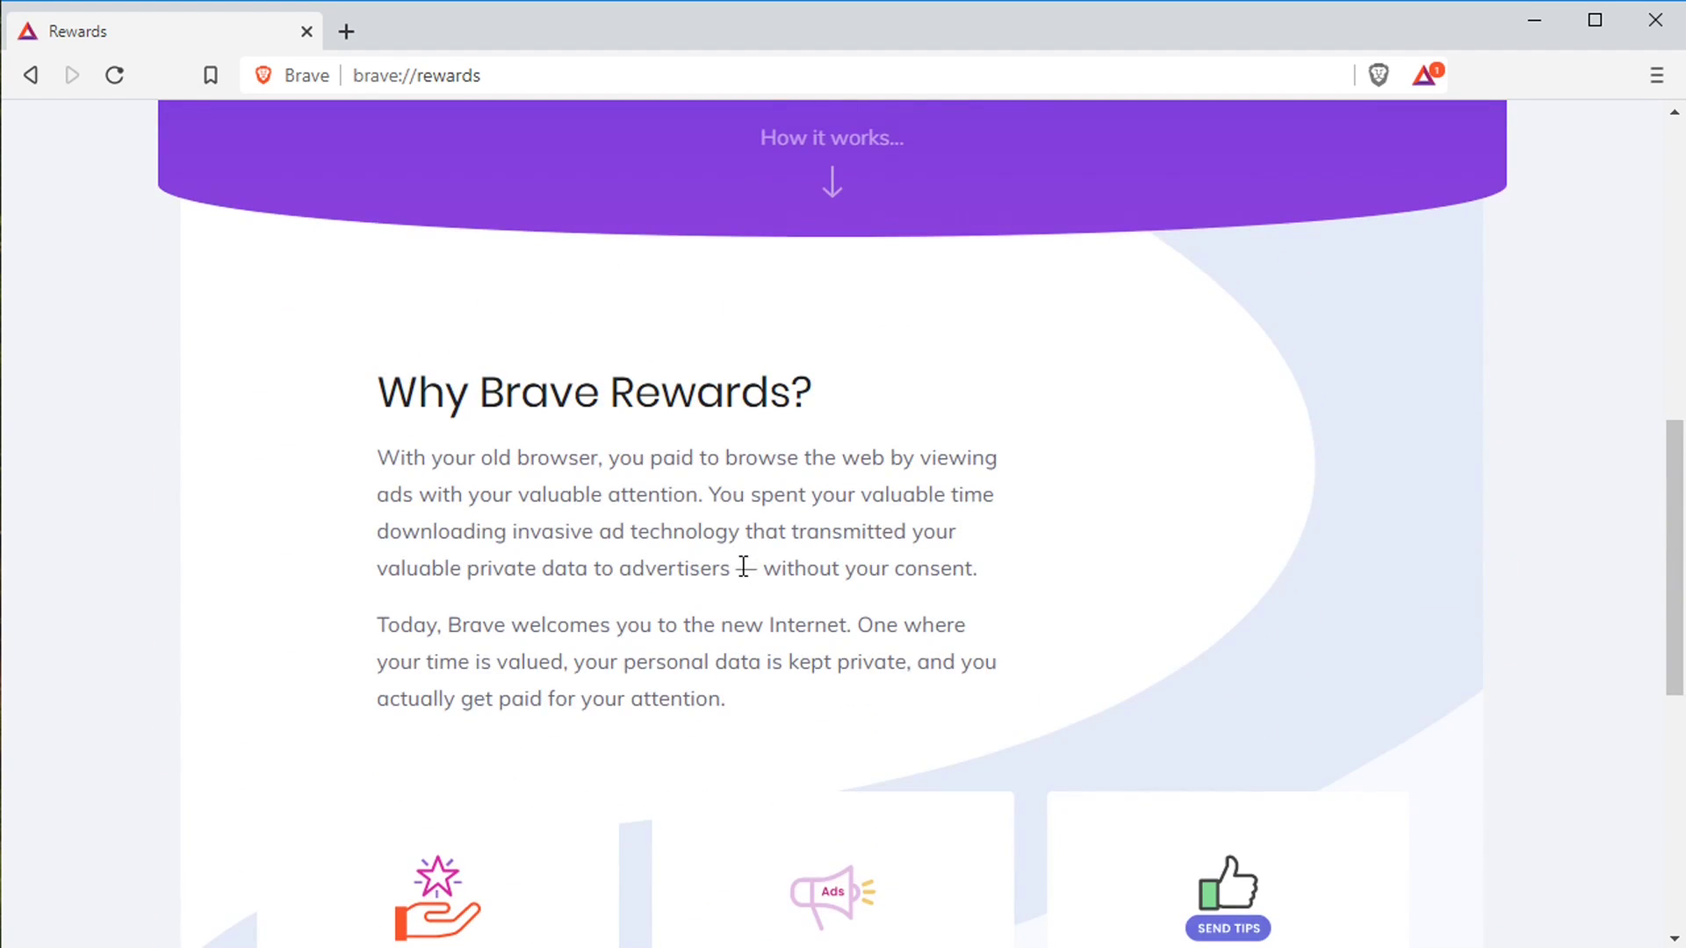
pyautogui.scroll(-6, 694, 518)
pyautogui.scroll(15, 691, 513)
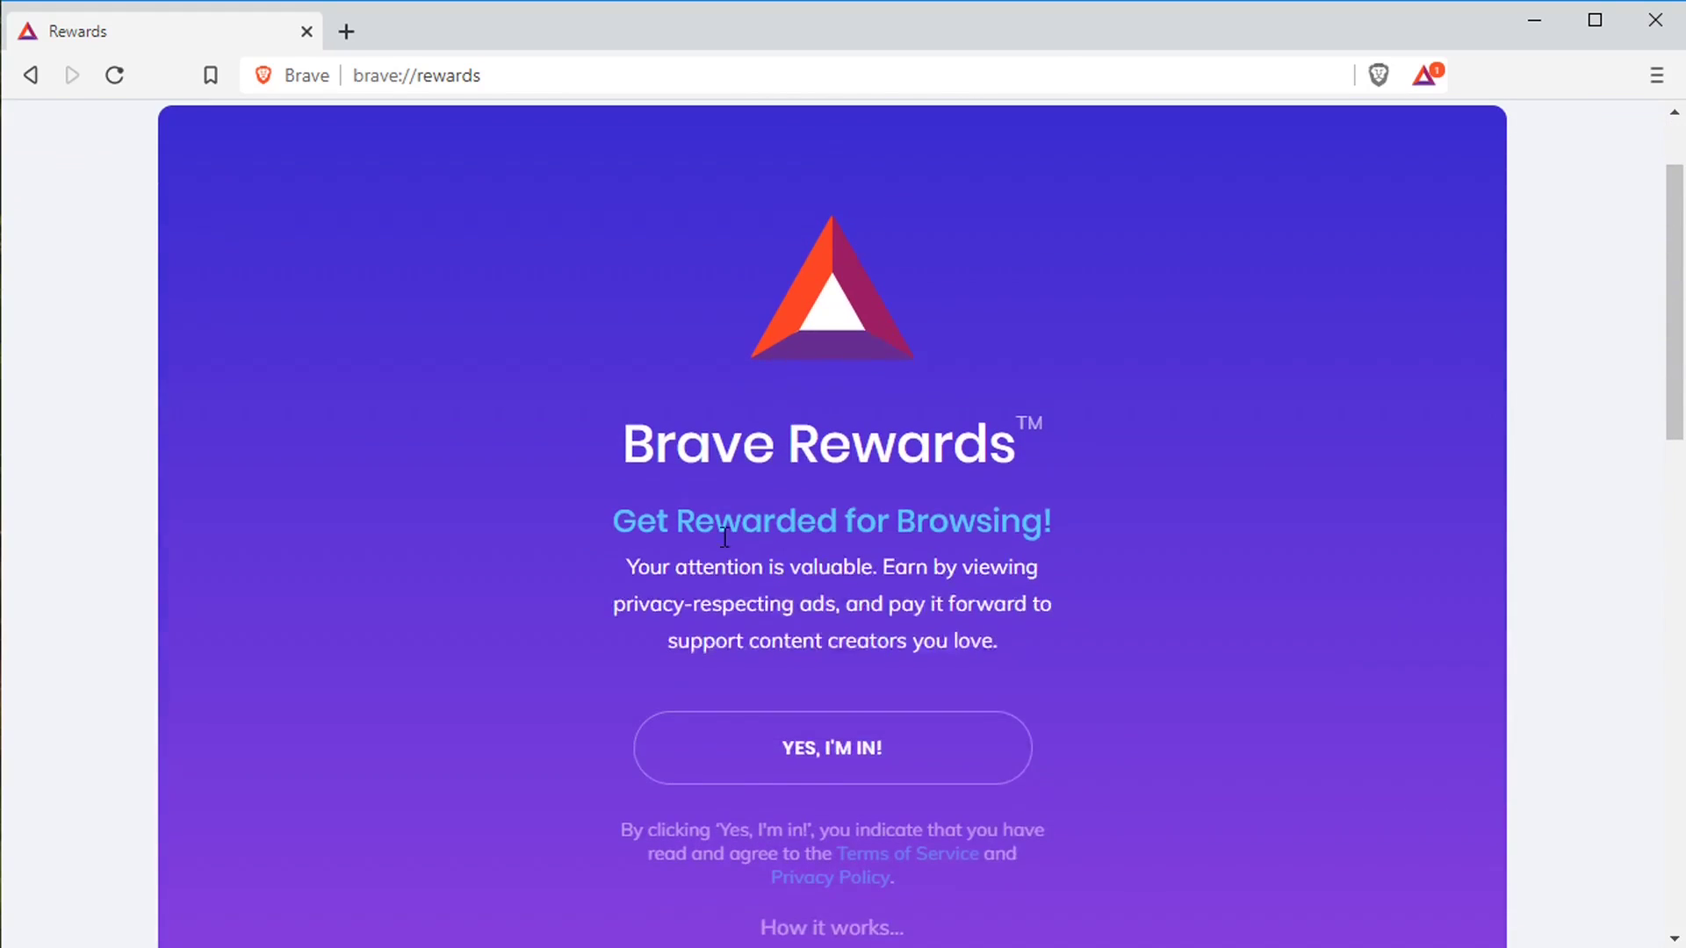
# Opt in to Brave Rewards and highlight the BAT unit in the wallet balance.
pyautogui.click(867, 757)
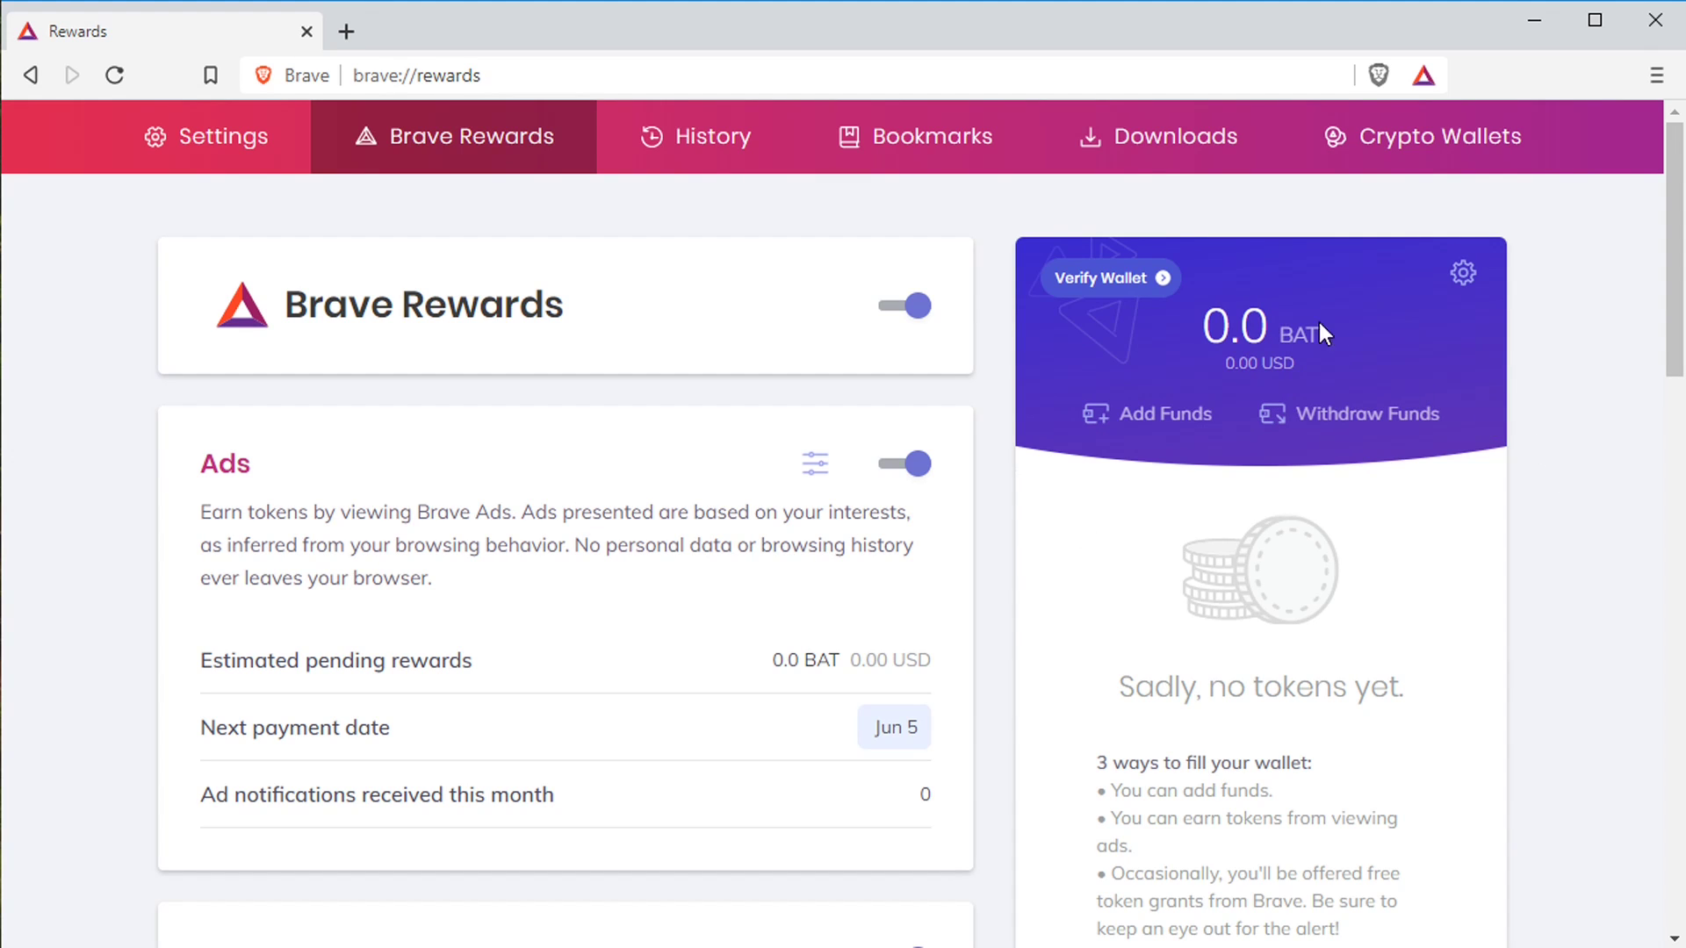
pyautogui.moveTo(1284, 343); pyautogui.dragTo(1332, 351)
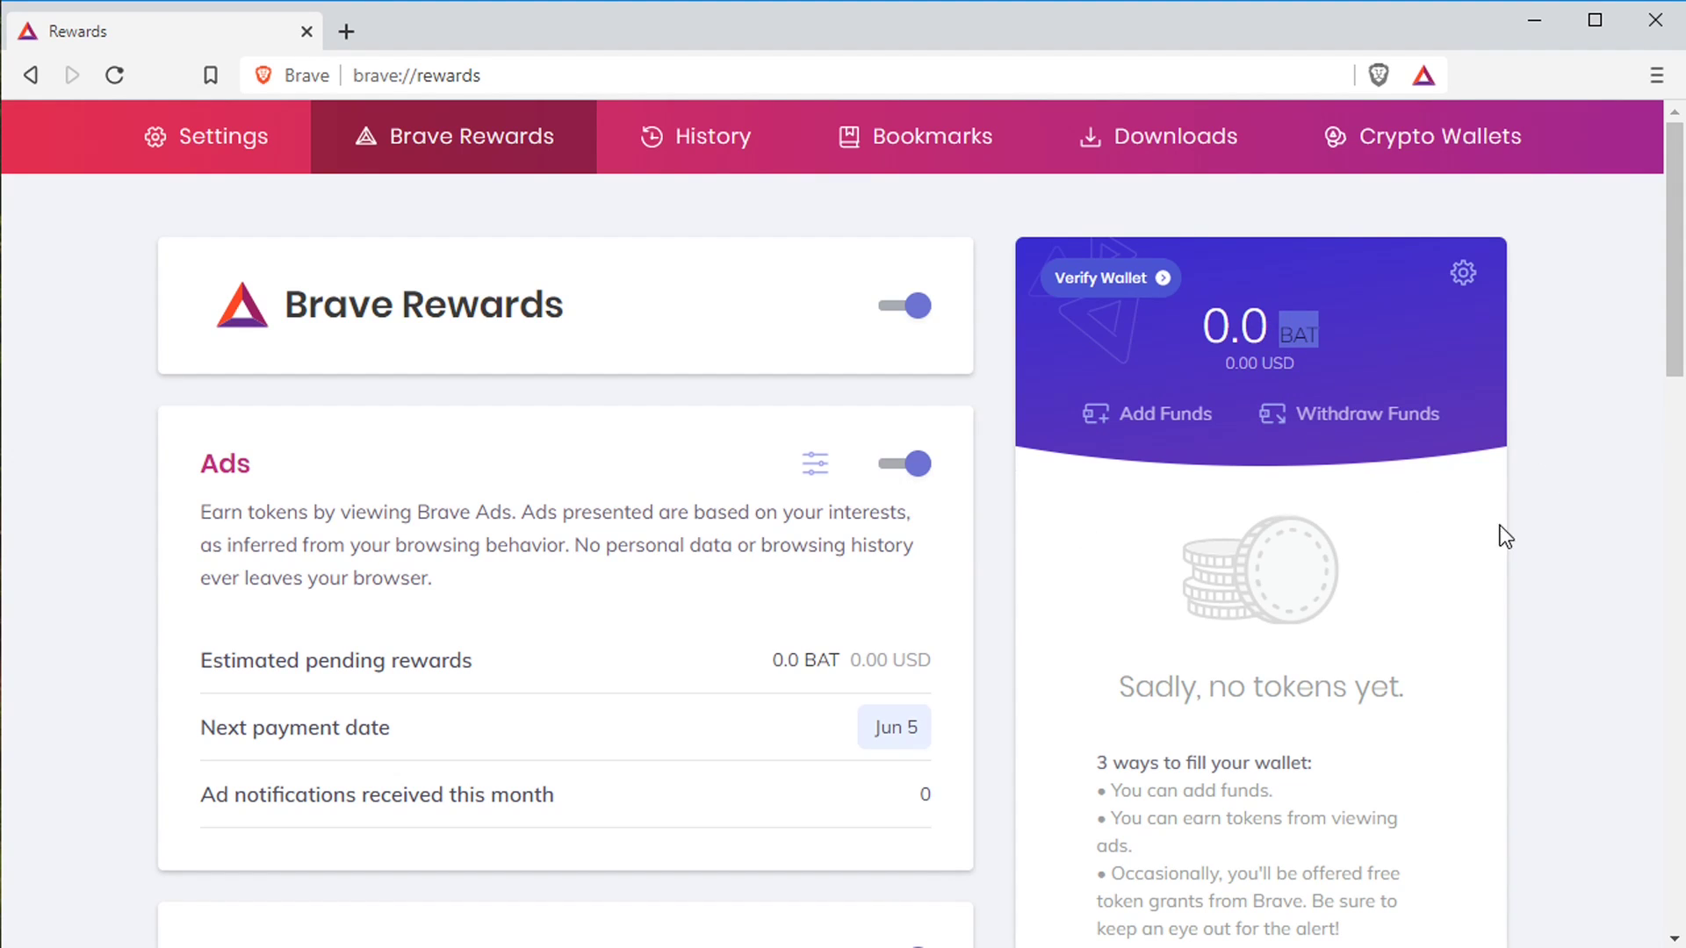
pyautogui.click(1593, 552)
# Read through the Ads section and the Auto-Contribute section of the Brave Rewards page.
pyautogui.scroll(-3, 712, 577)
pyautogui.scroll(-3, 703, 588)
pyautogui.scroll(7, 692, 603)
pyautogui.scroll(-3, 677, 489)
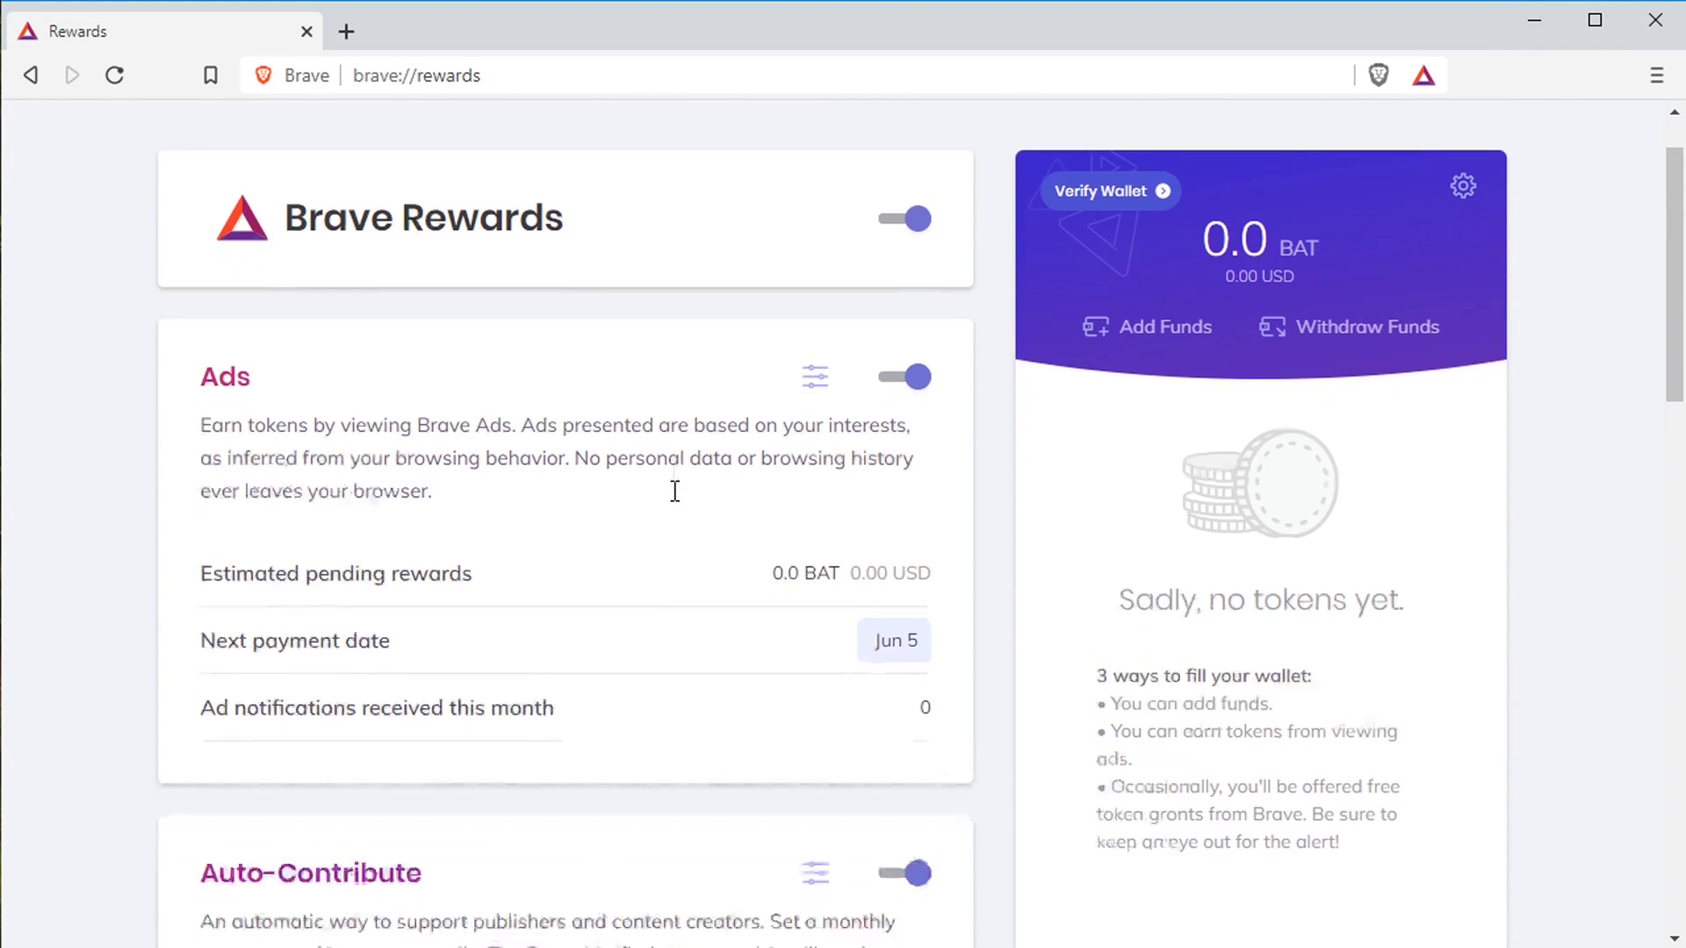
pyautogui.scroll(1, 710, 590)
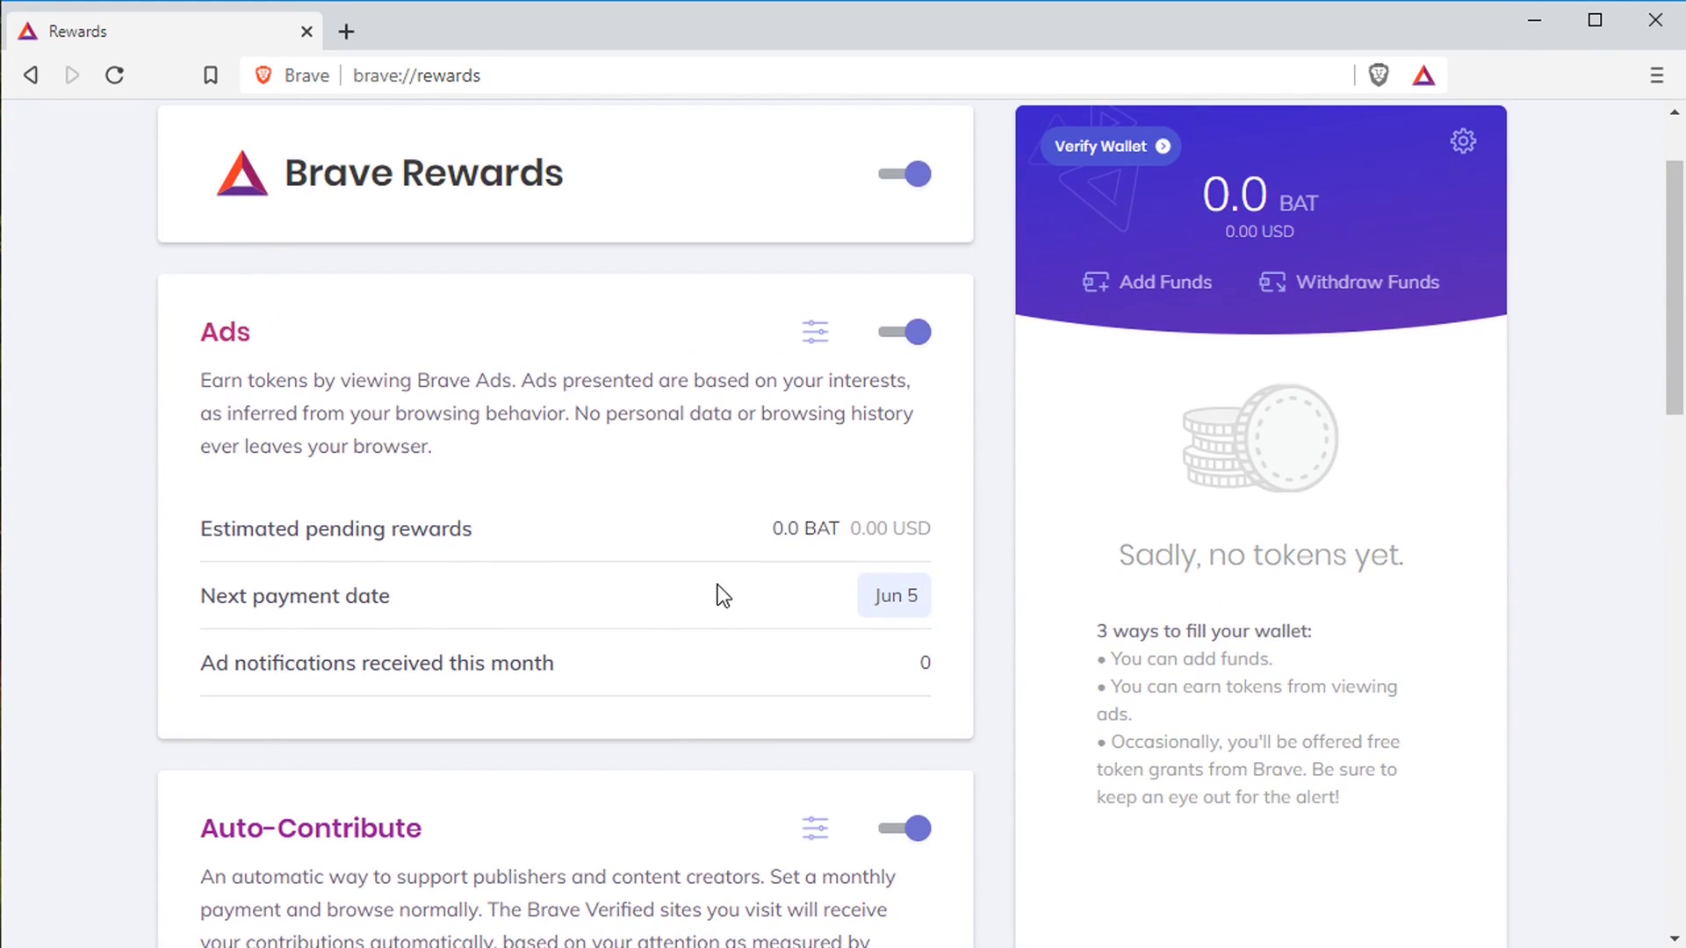
pyautogui.scroll(1, 715, 595)
pyautogui.scroll(-1, 639, 632)
pyautogui.moveTo(342, 381); pyautogui.dragTo(461, 383)
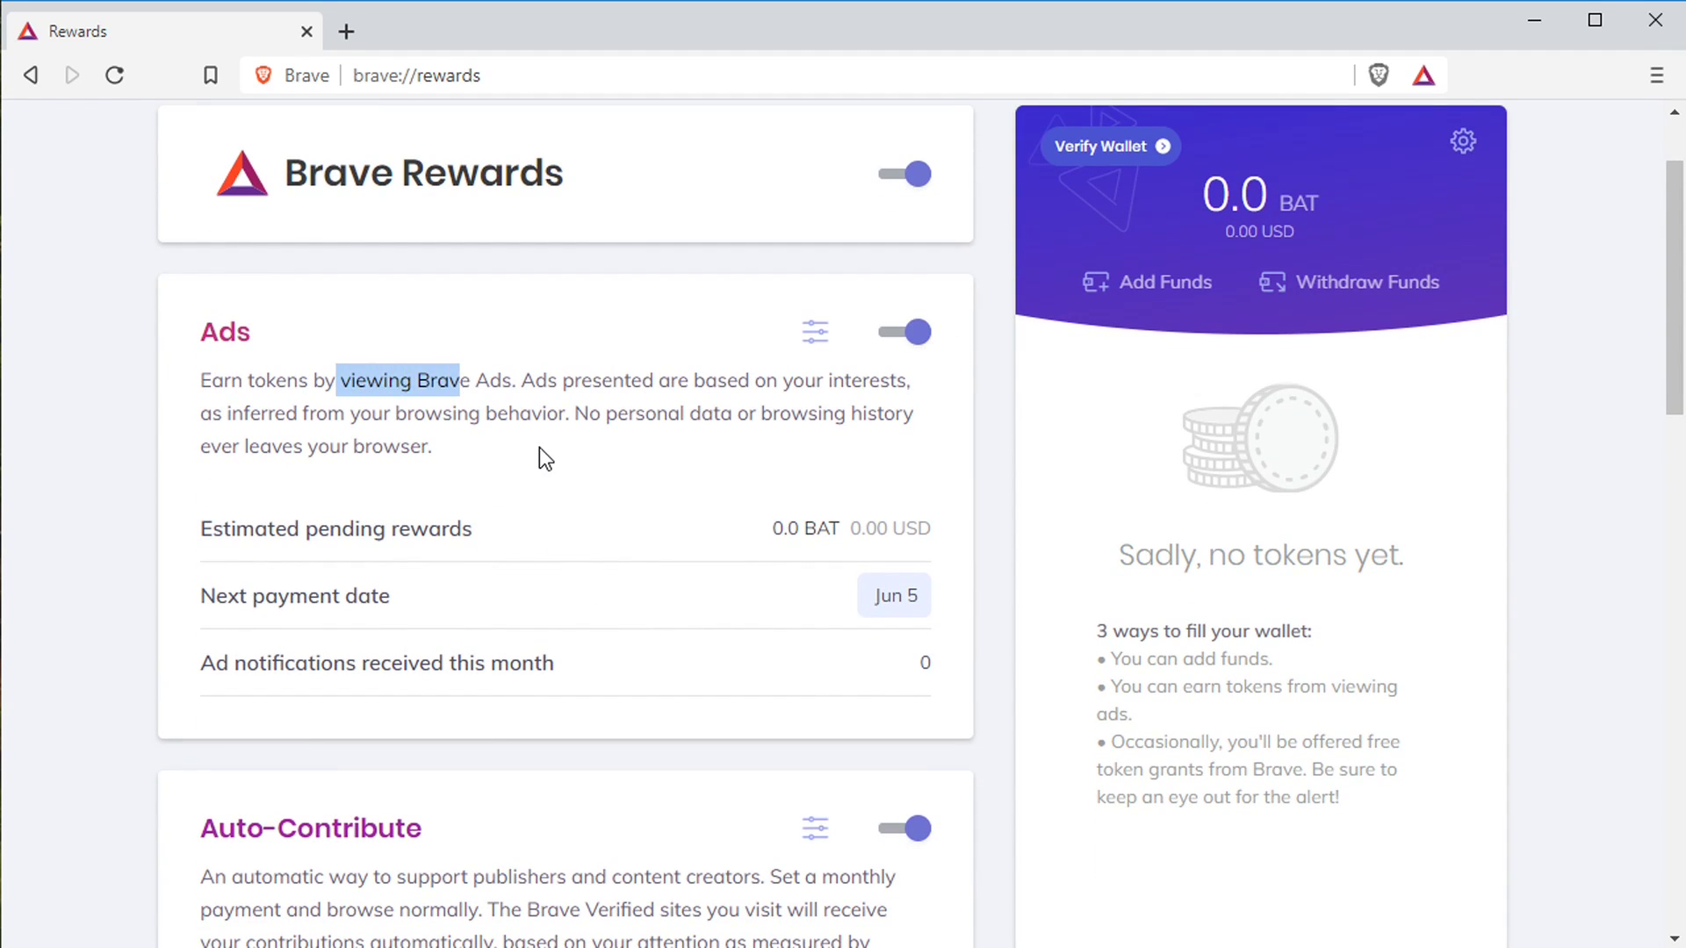
pyautogui.click(537, 447)
pyautogui.scroll(-2, 537, 448)
pyautogui.scroll(-3, 536, 446)
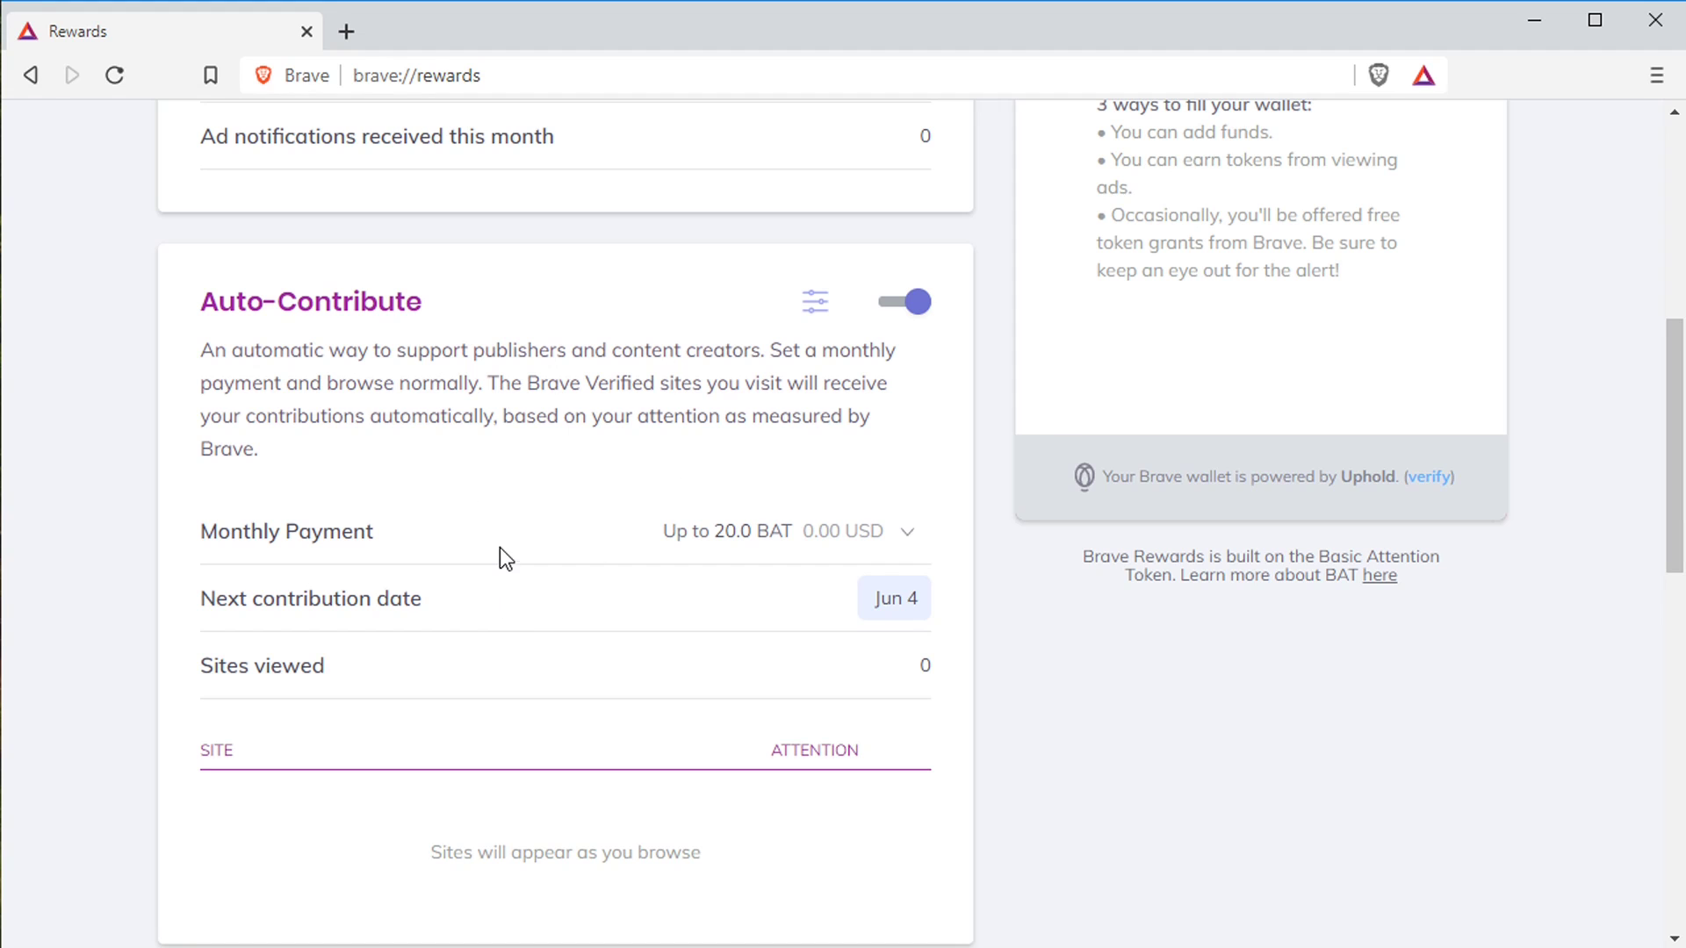
# Open tjfree.com in a new tab and look through its home page.
pyautogui.scroll(-2, 457, 678)
pyautogui.scroll(4, 535, 661)
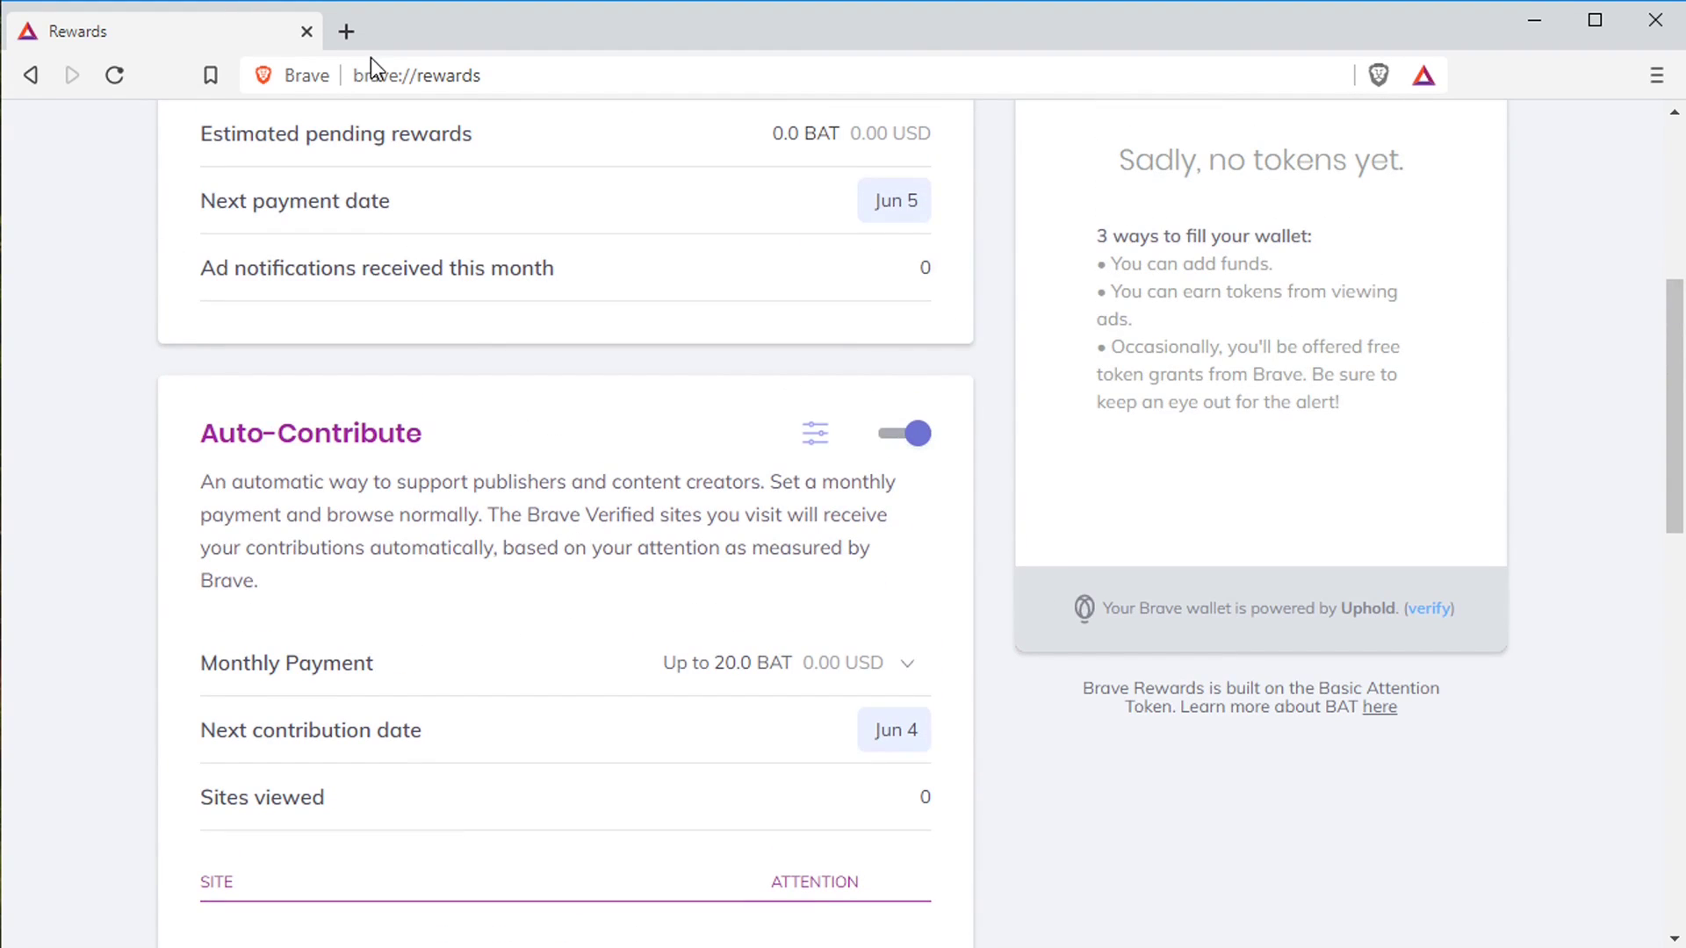
pyautogui.click(345, 34)
pyautogui.write('tjfre.com')
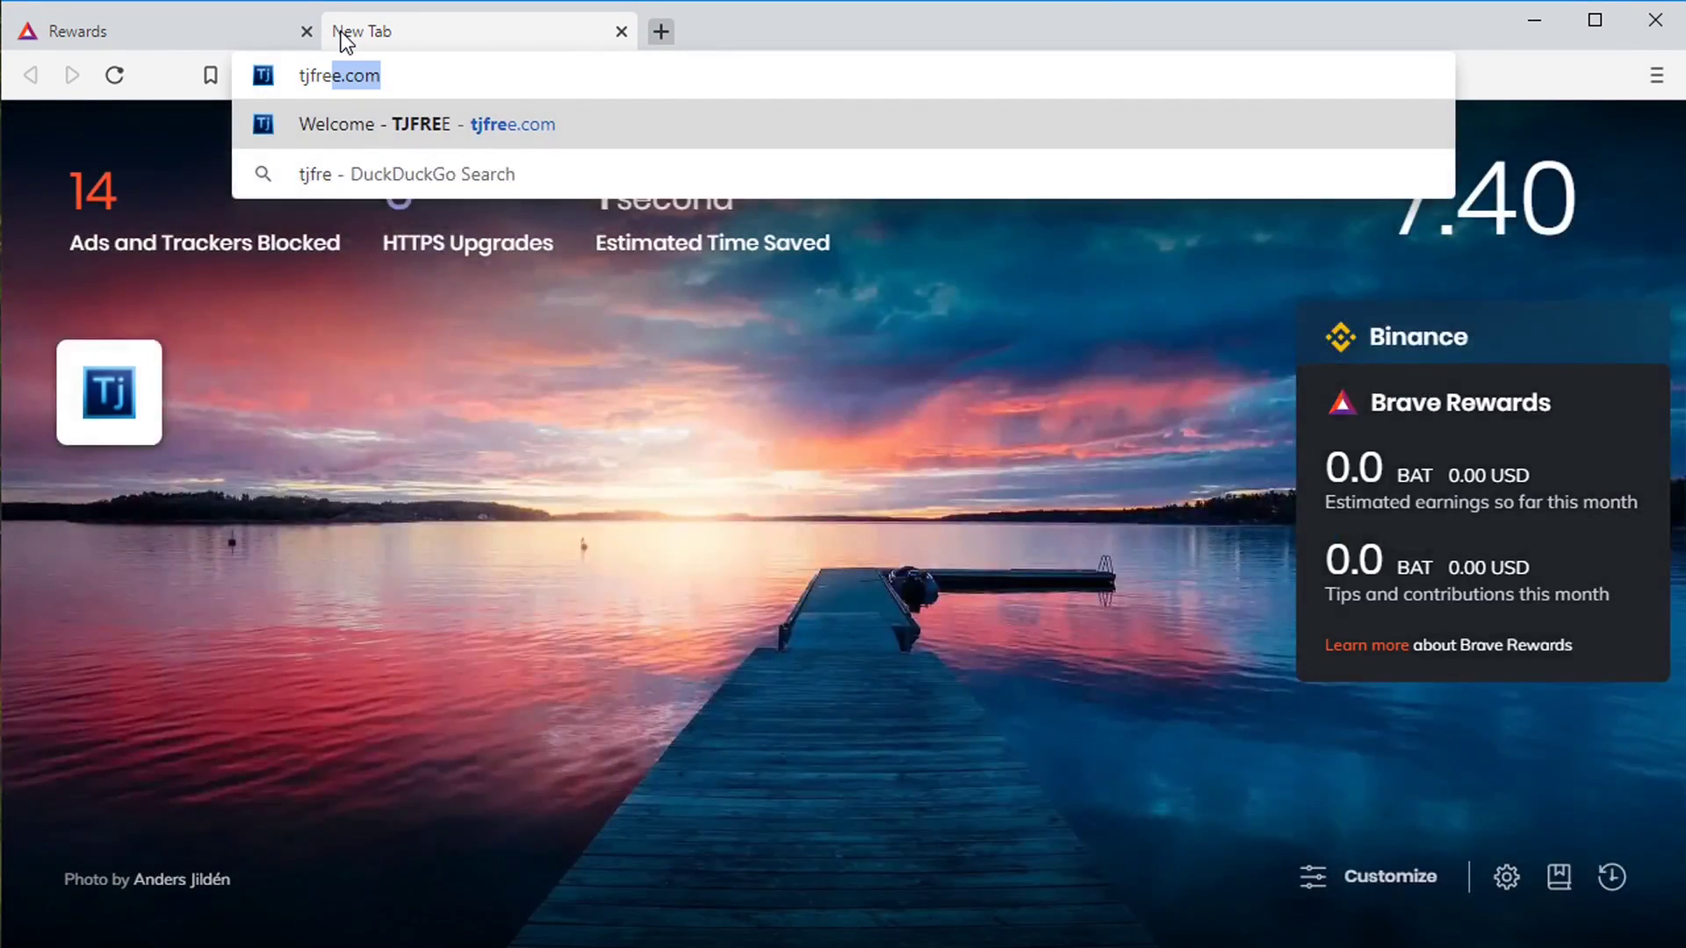
pyautogui.press('BackSpace')
pyautogui.press('BackSpace')
pyautogui.press('BackSpace')
pyautogui.press('BackSpace')
pyautogui.write('e')
pyautogui.press('Return')
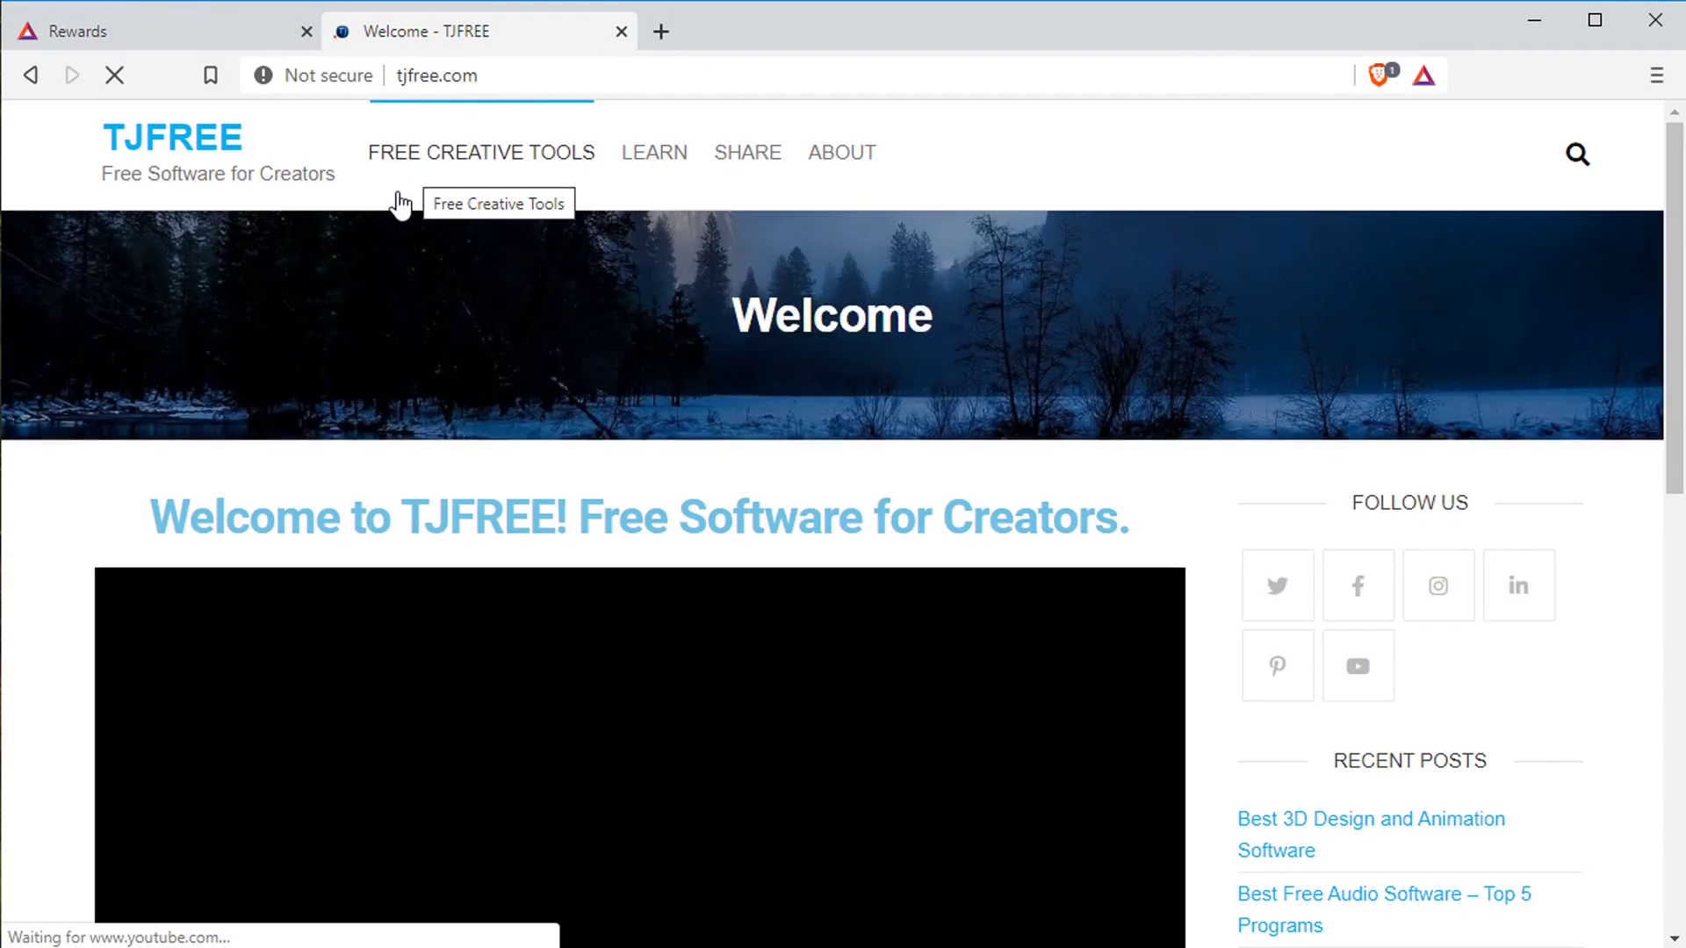
pyautogui.scroll(-10, 736, 478)
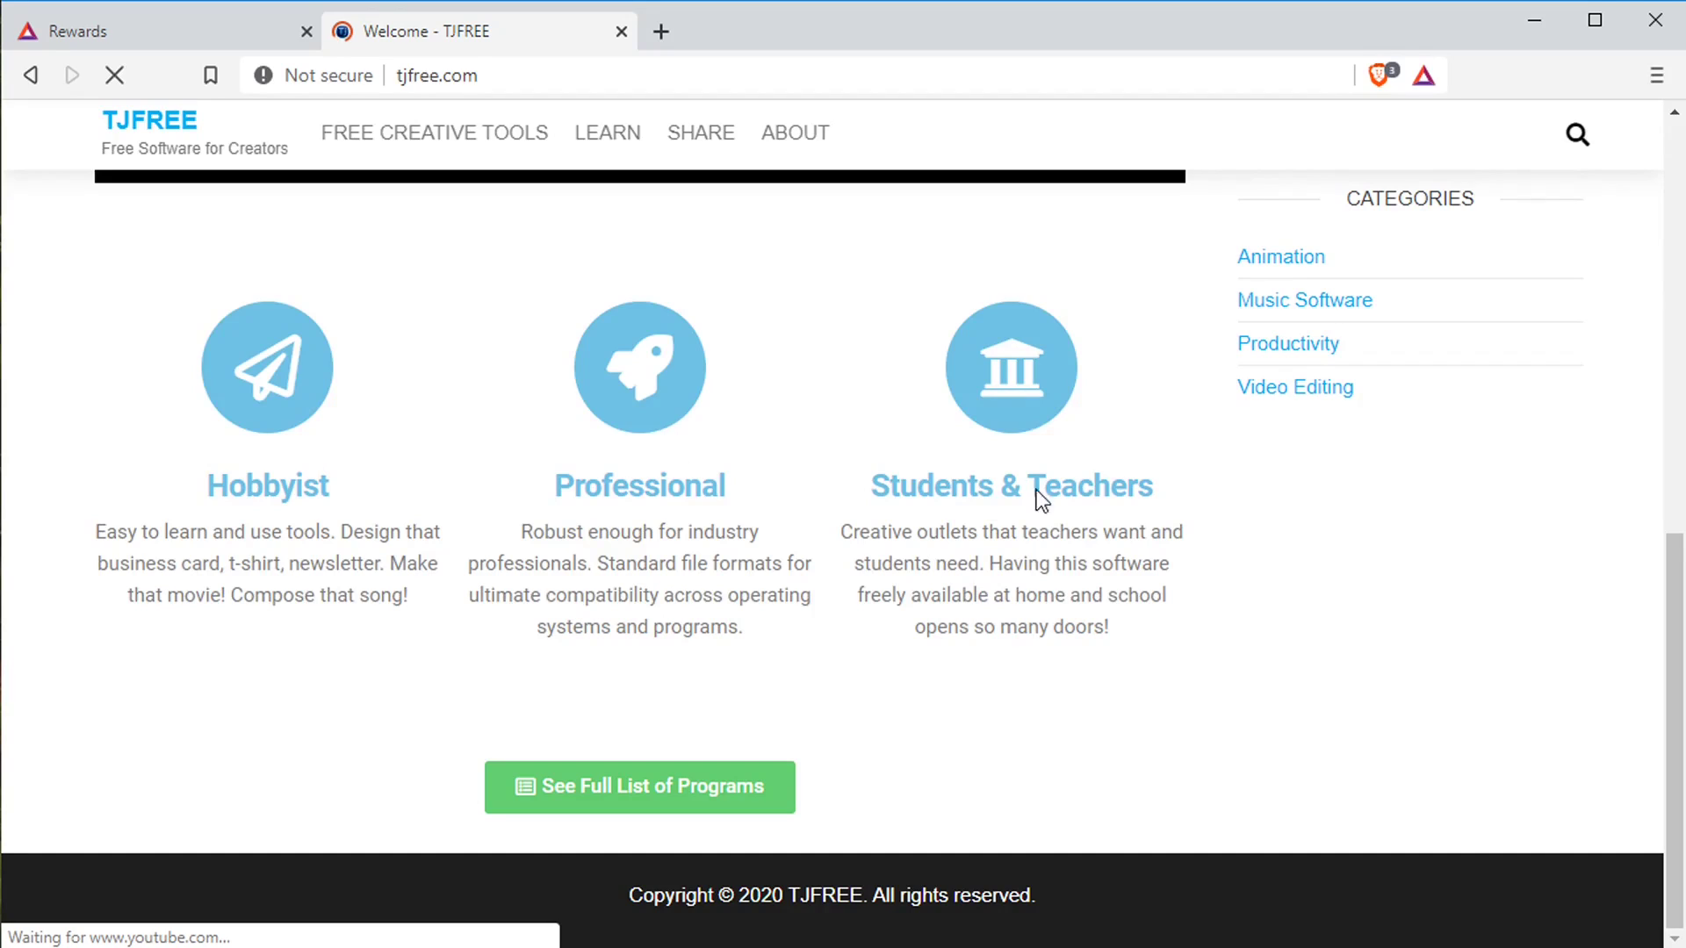
pyautogui.scroll(10, 823, 525)
# Return to the Rewards page, review the Ads section, and view the monthly payment choices under Auto-Contribute.
pyautogui.click(234, 40)
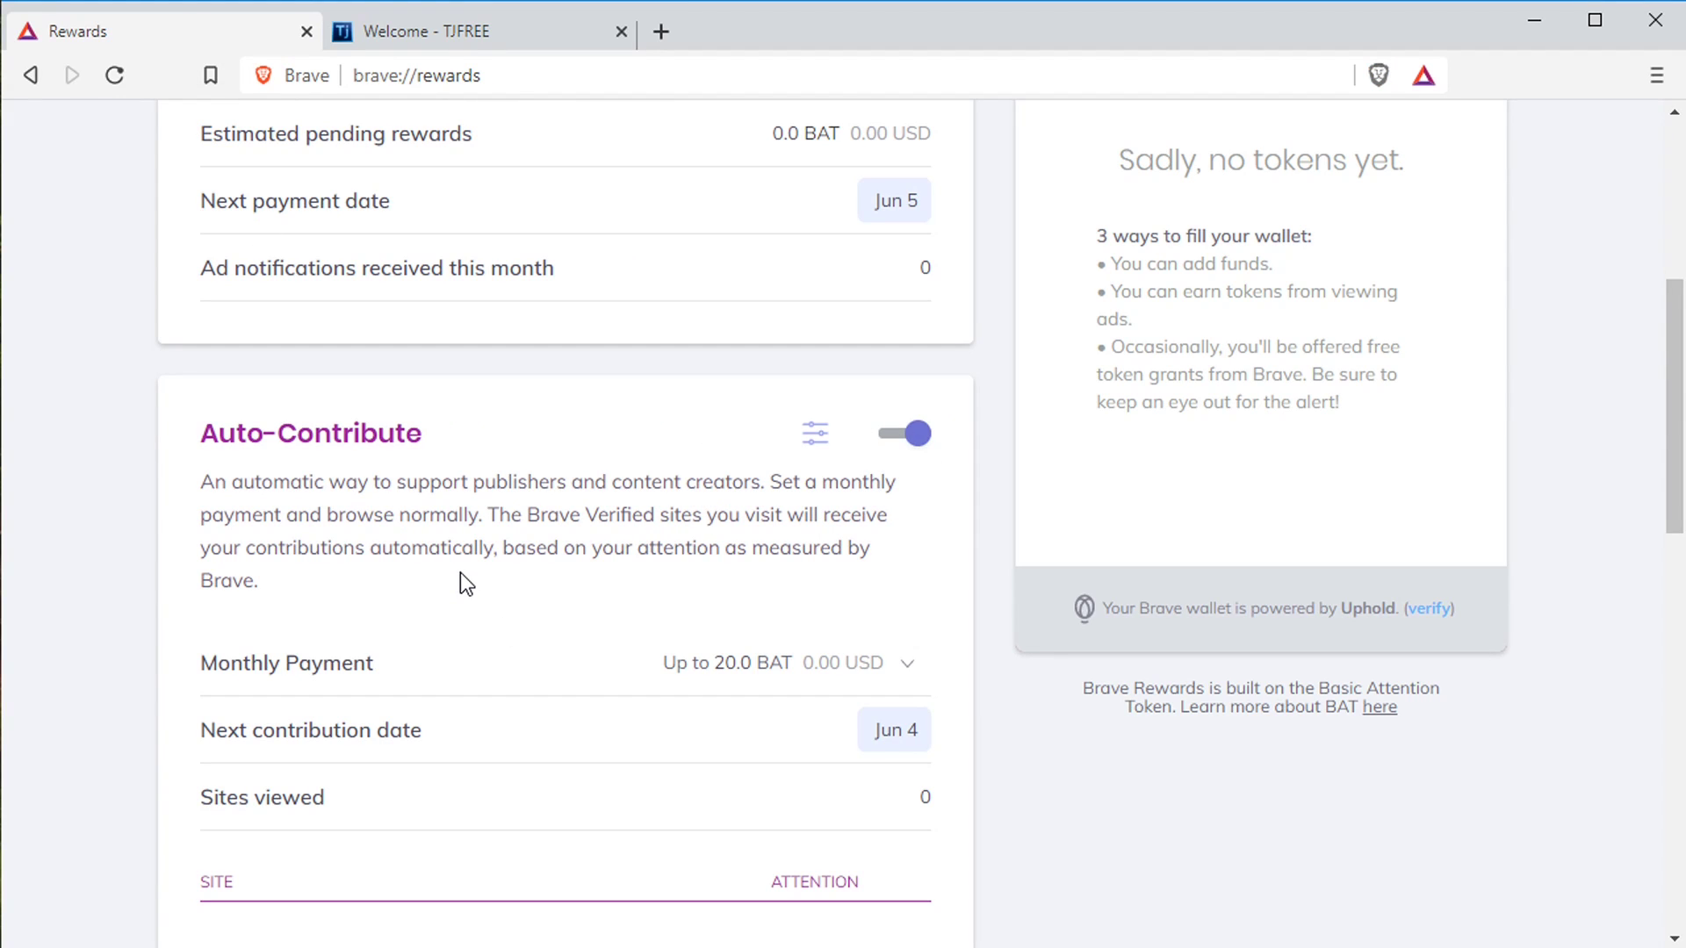
pyautogui.scroll(-1, 509, 562)
pyautogui.scroll(4, 588, 501)
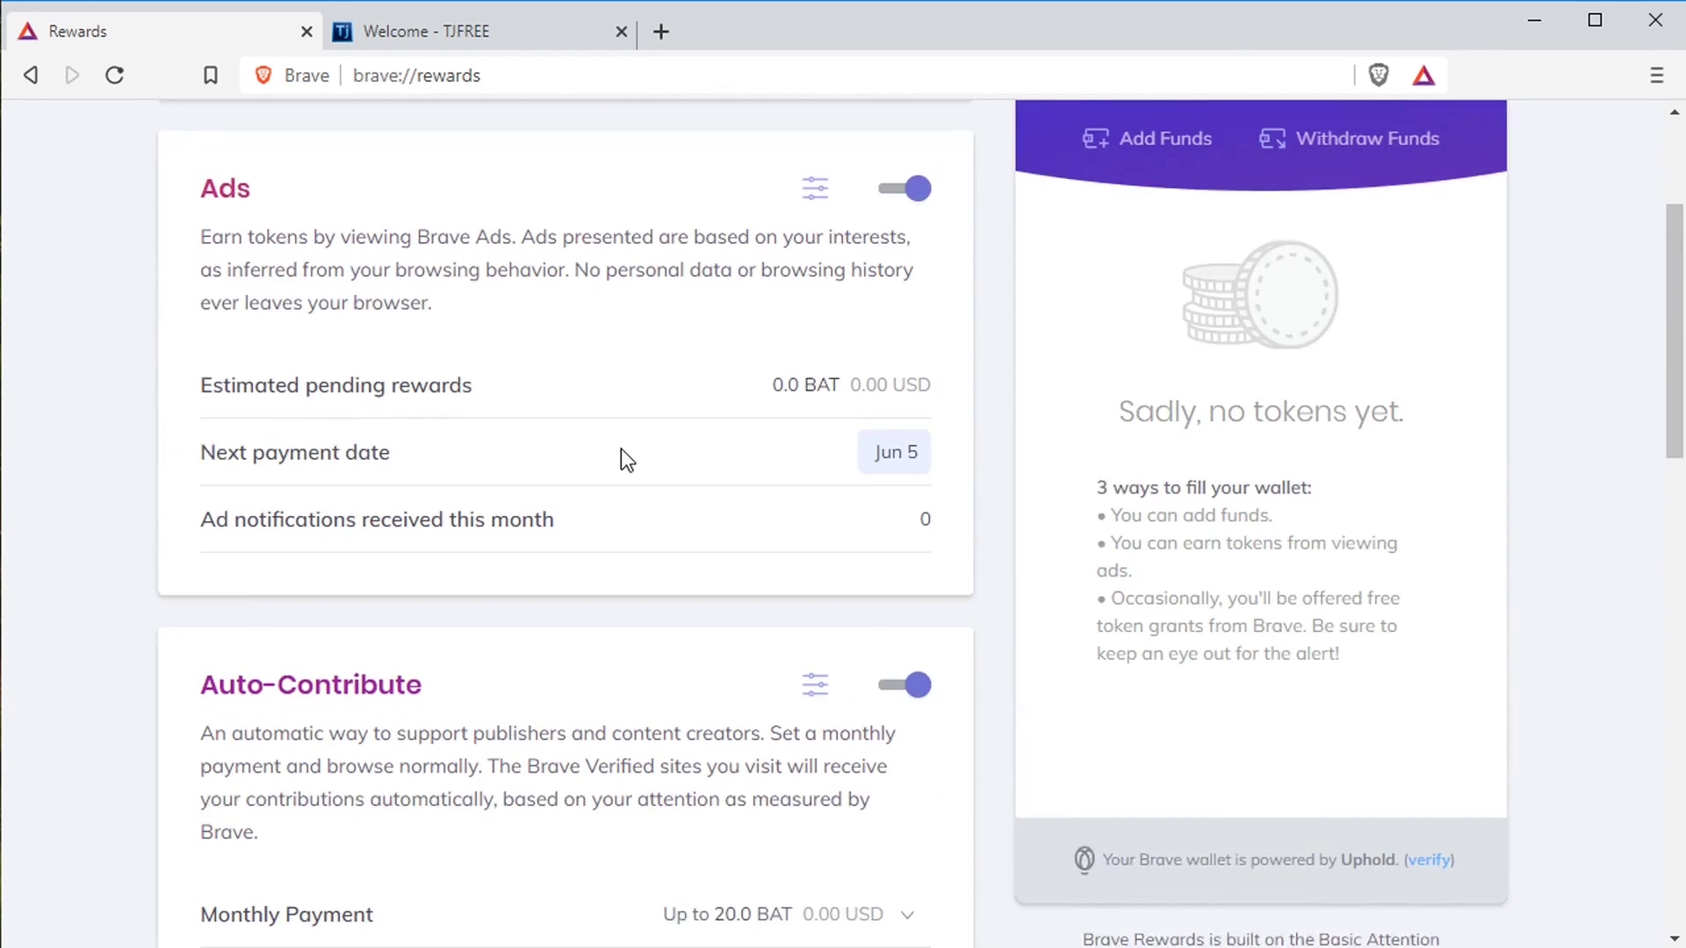
pyautogui.scroll(-5, 716, 368)
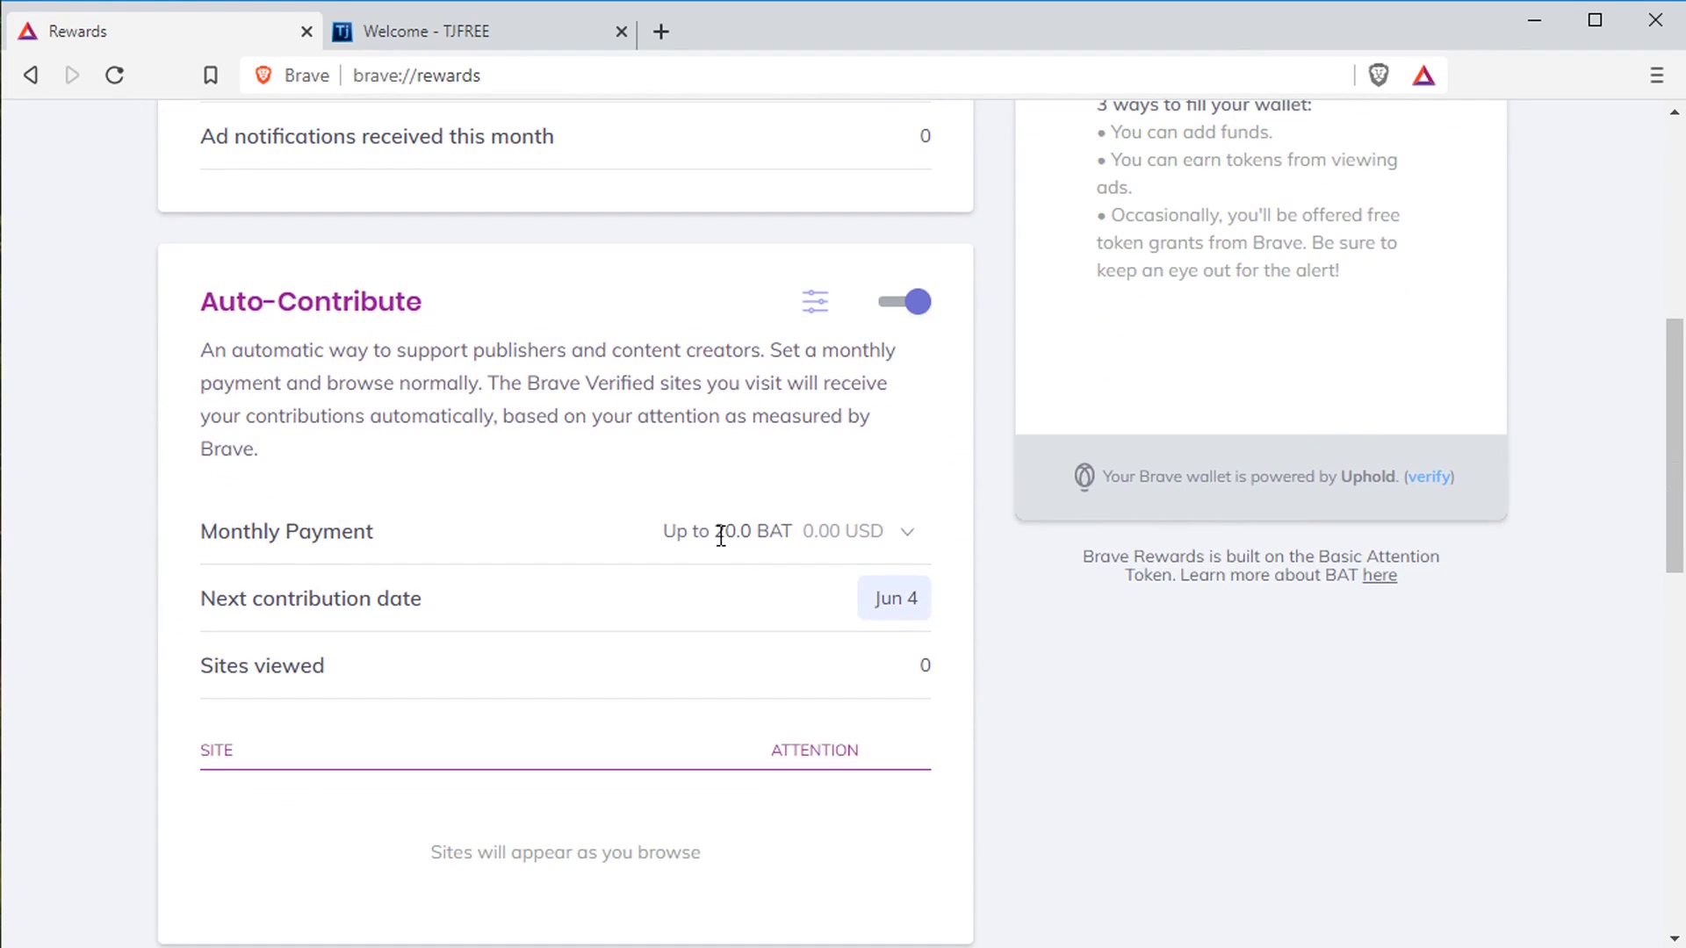
pyautogui.moveTo(714, 535); pyautogui.dragTo(792, 537)
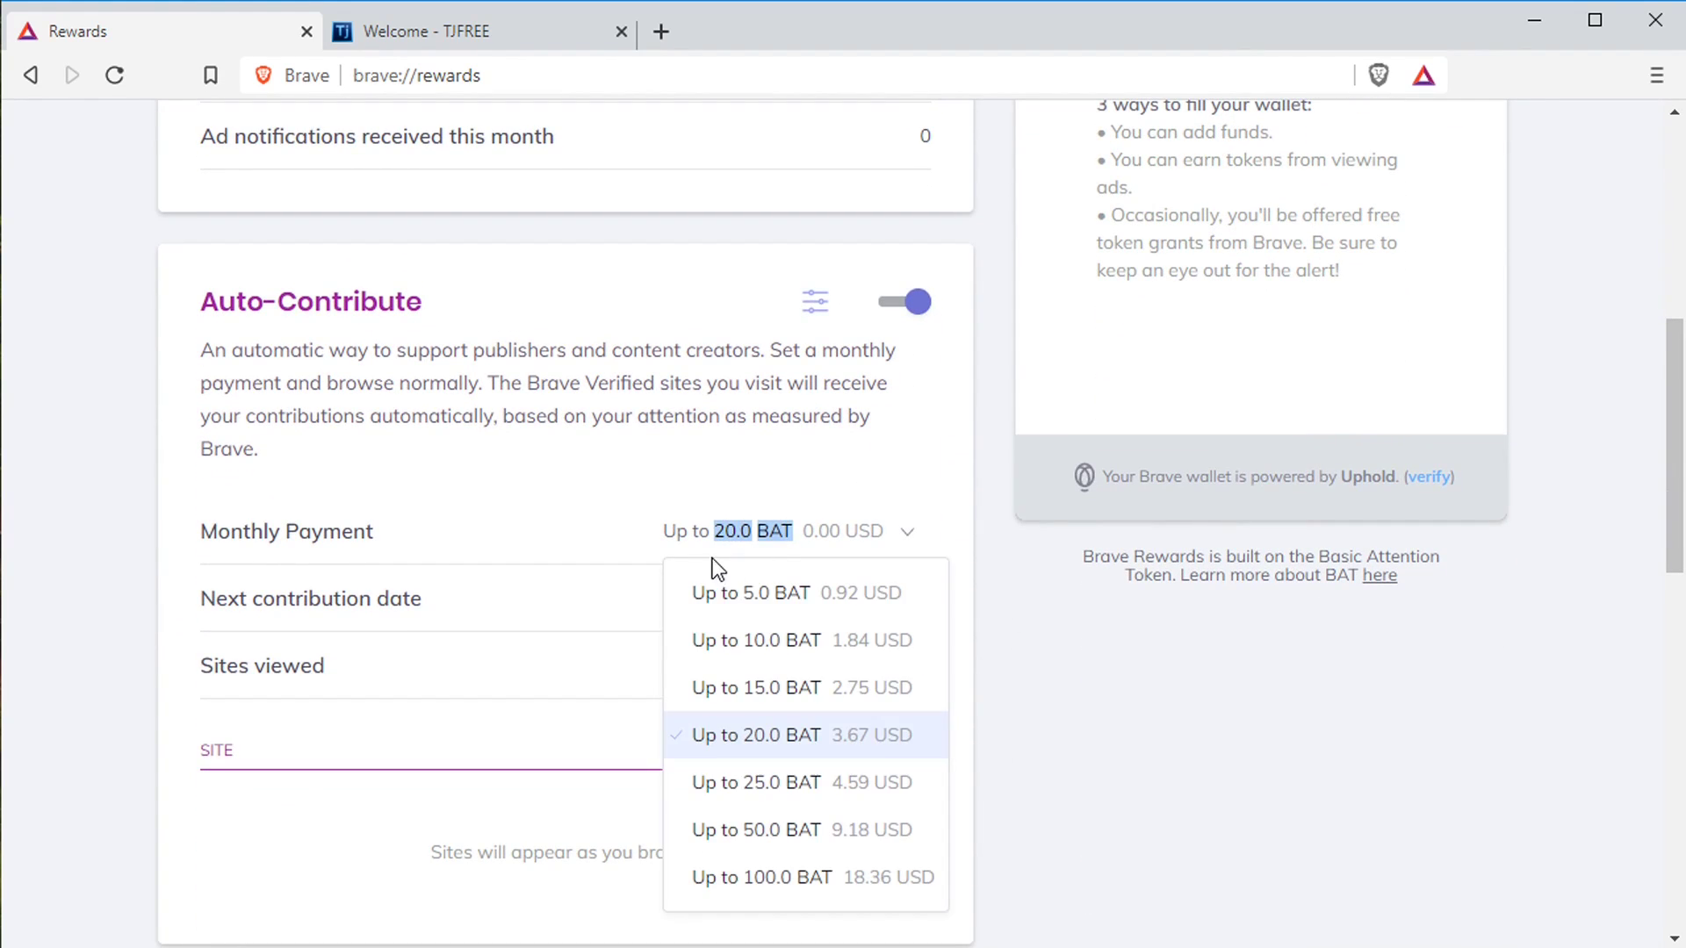
pyautogui.click(587, 522)
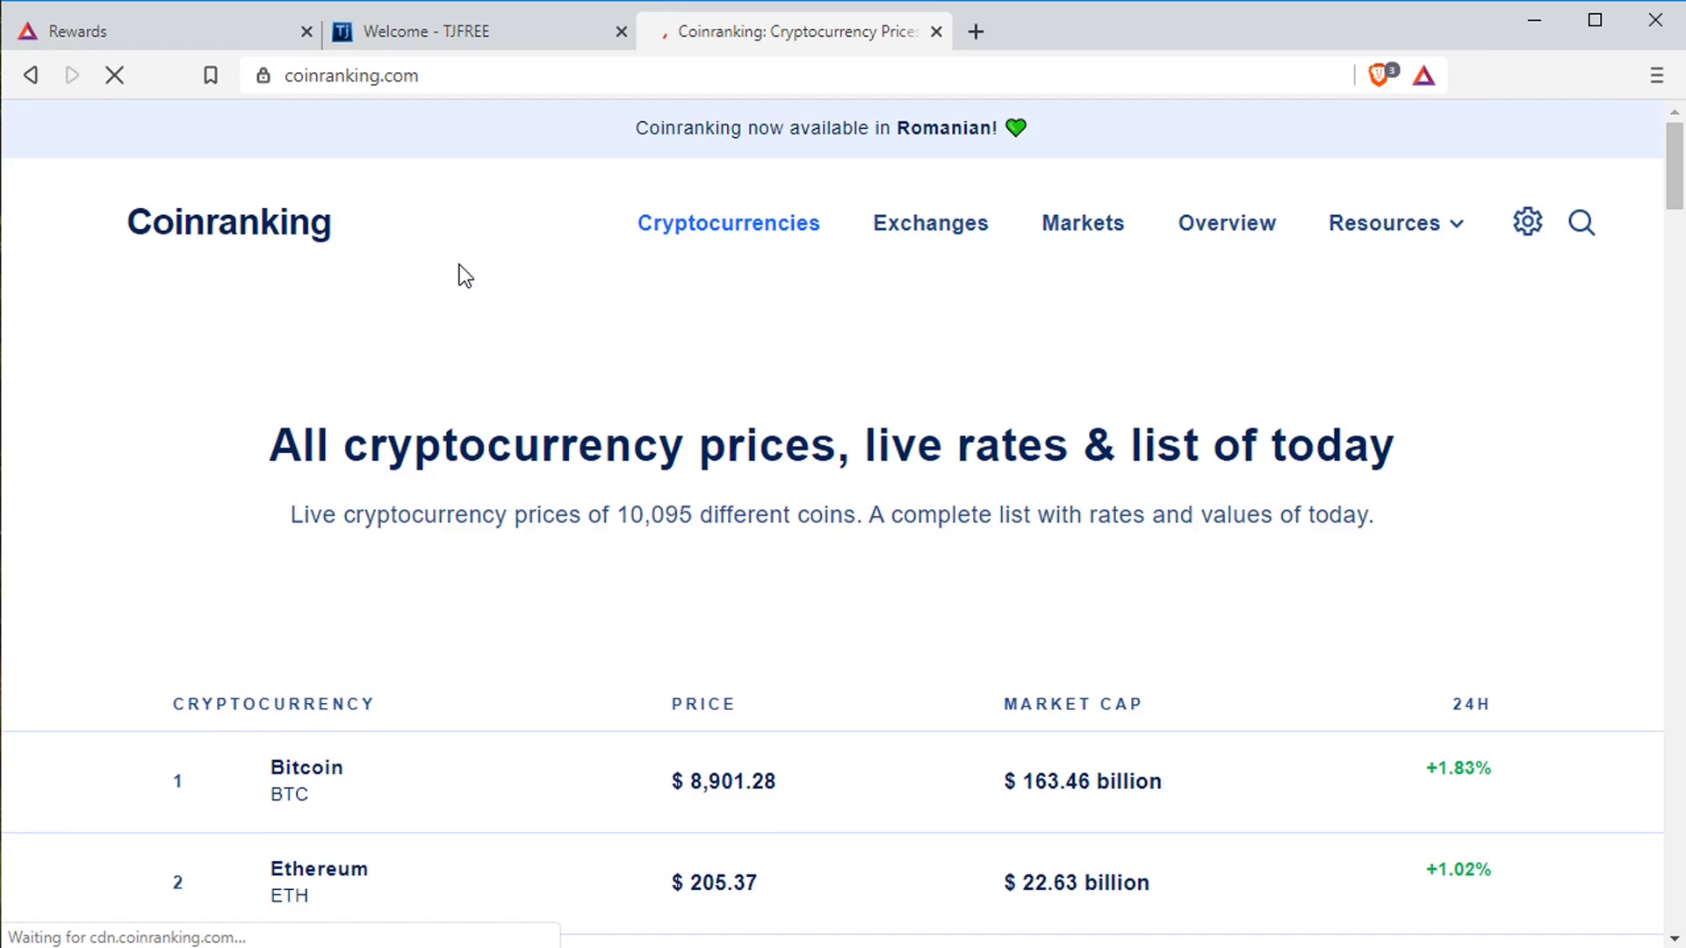
# Search Coinranking for "bat", open the Basic Attention Token page, and examine its price chart and value statistics.
pyautogui.click(1582, 223)
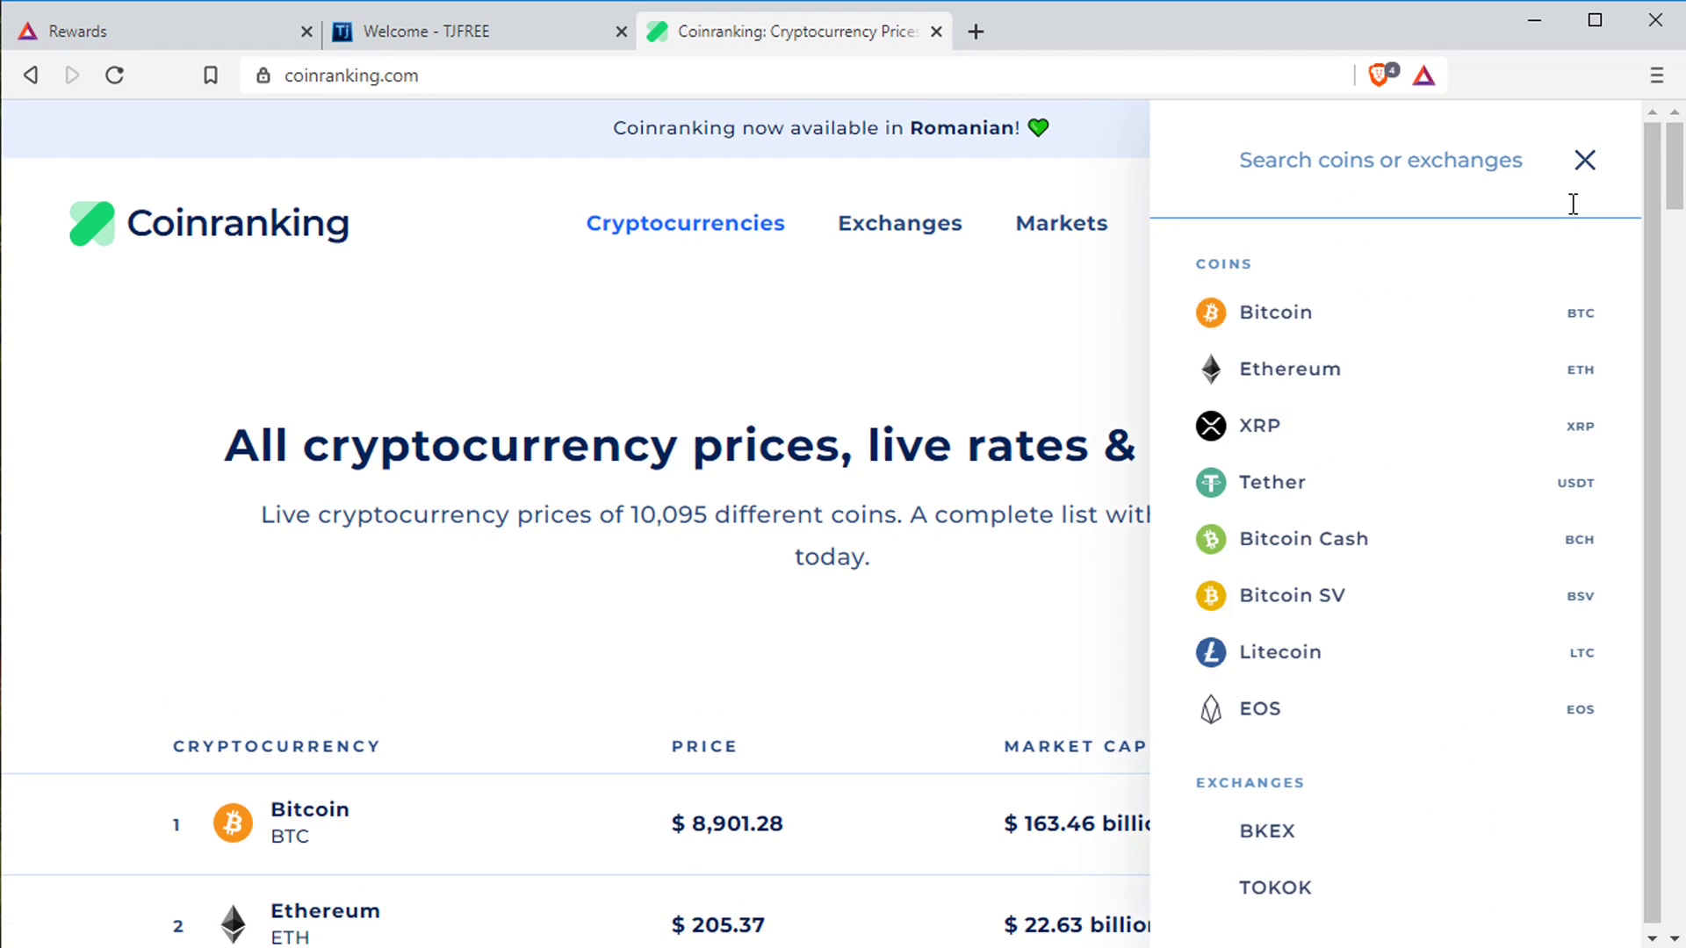
pyautogui.write('bat')
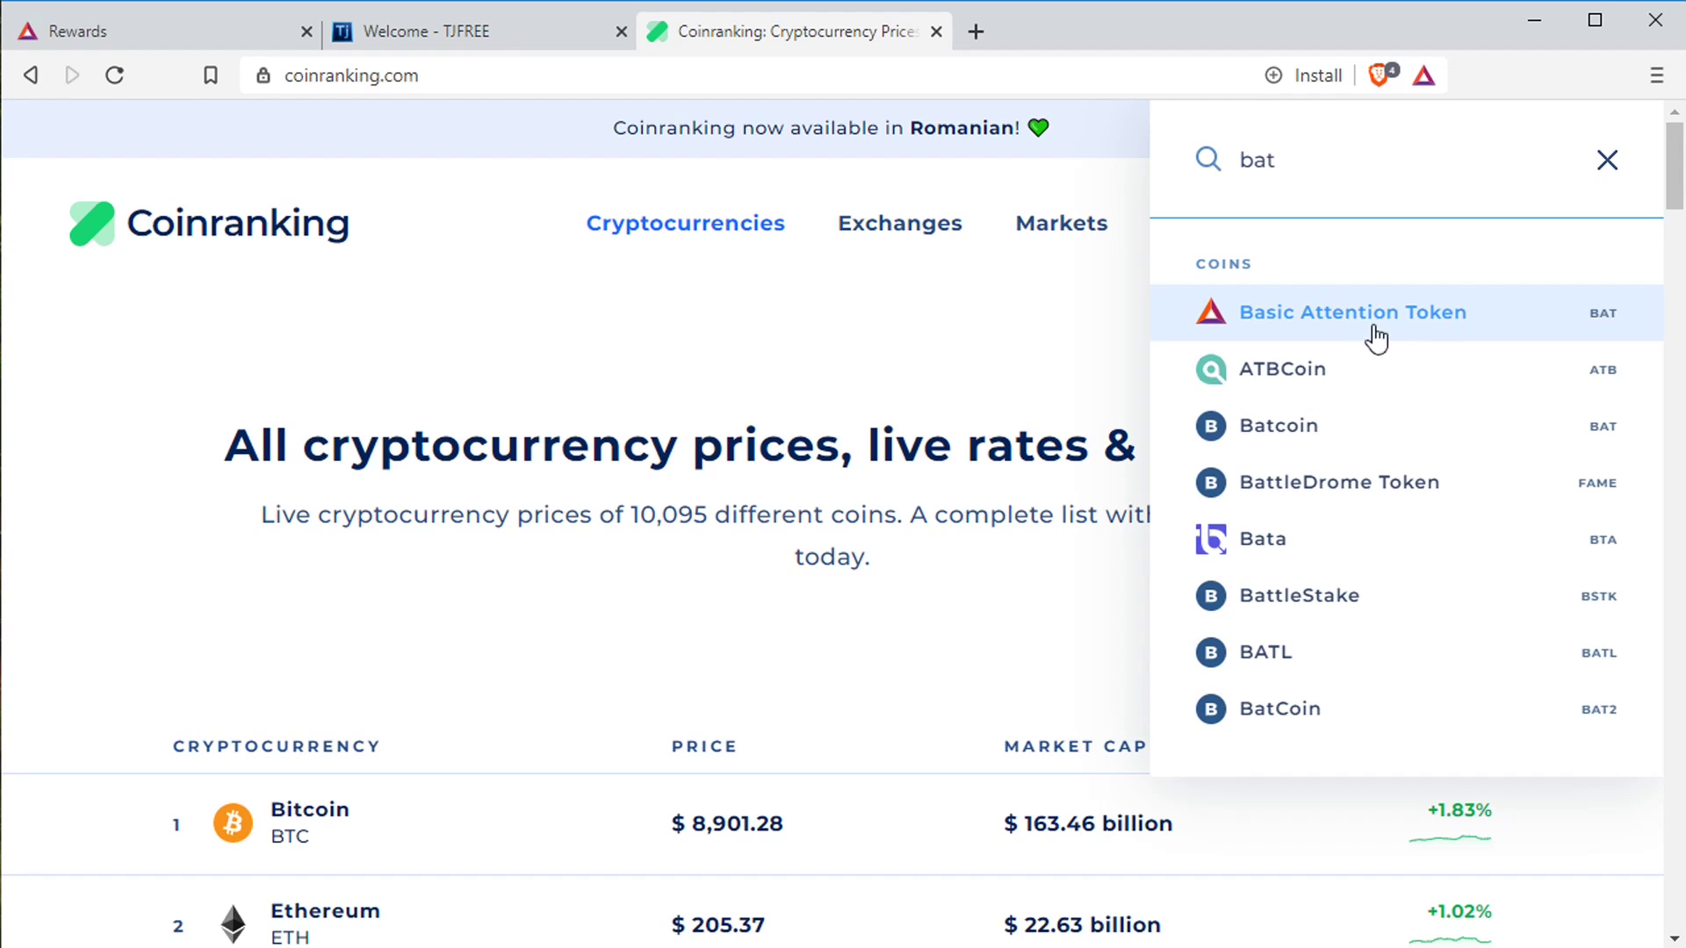
pyautogui.click(1361, 308)
pyautogui.scroll(-7, 1042, 445)
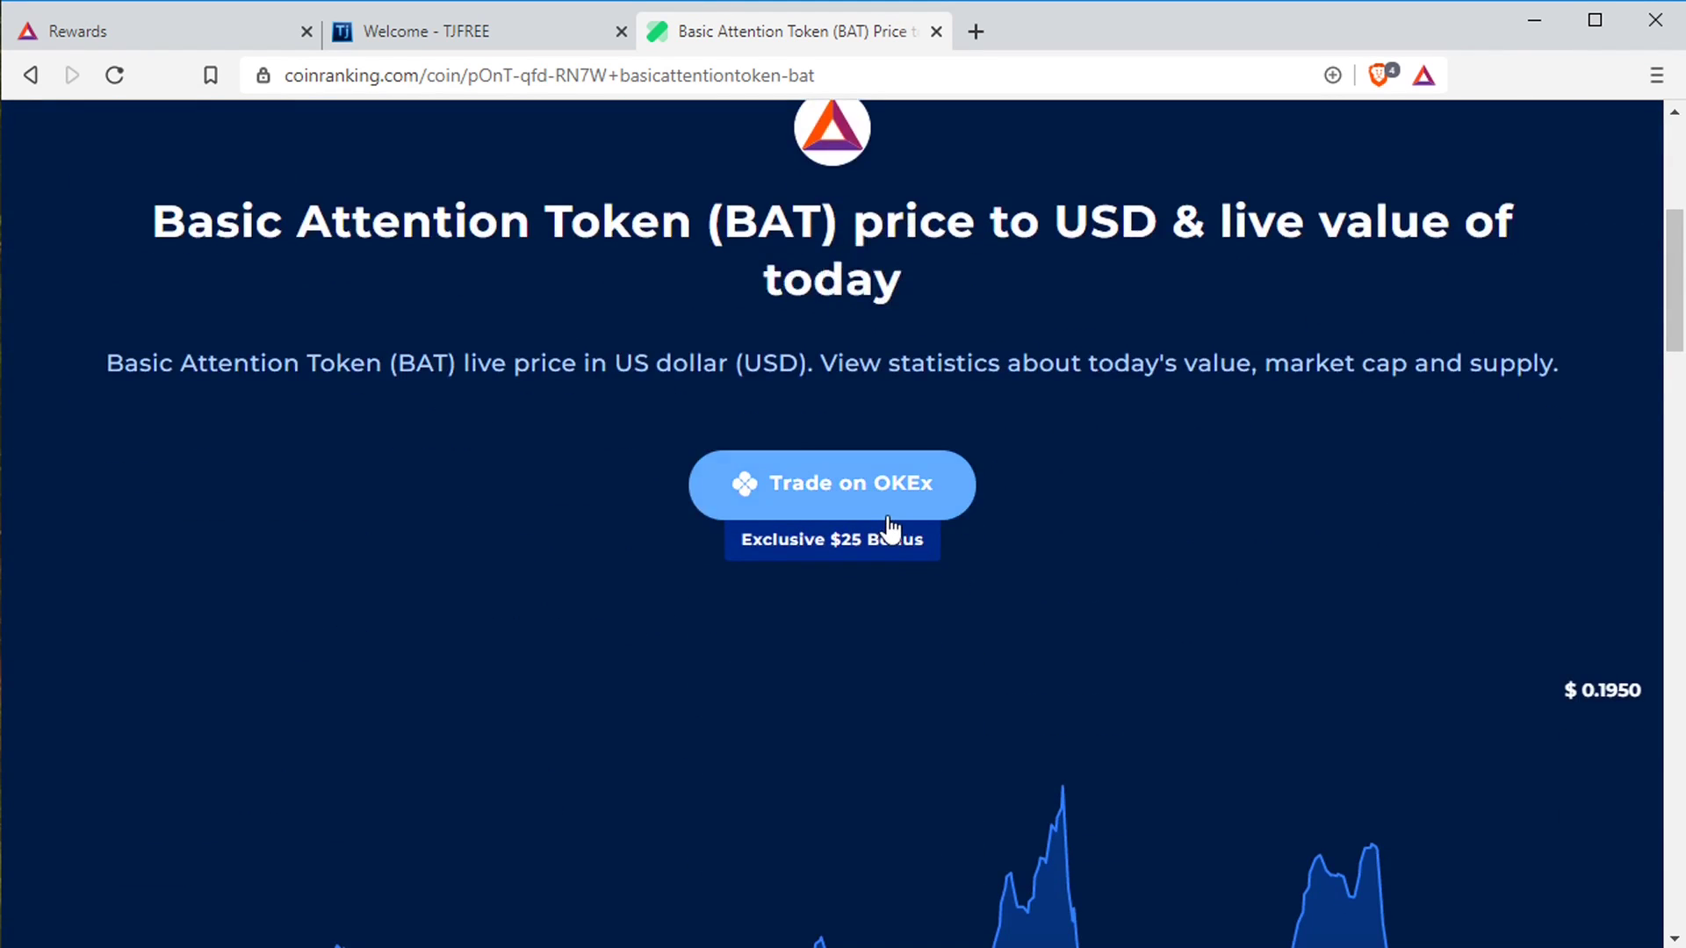
pyautogui.scroll(-4, 947, 585)
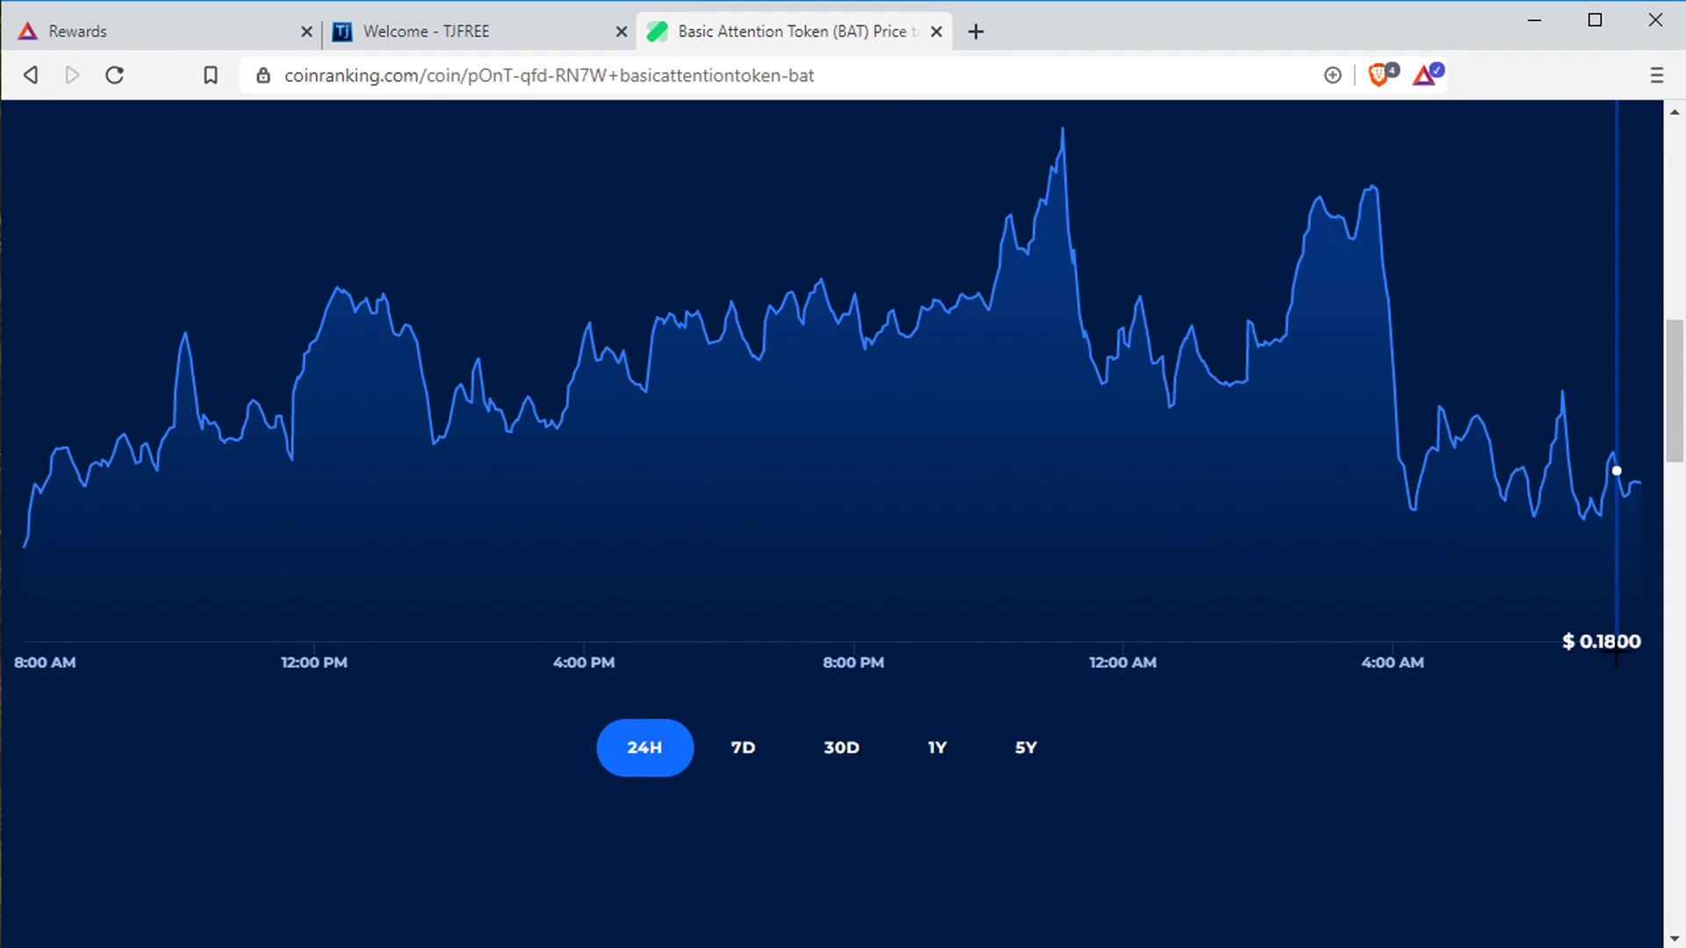
pyautogui.scroll(-6, 1591, 678)
pyautogui.scroll(-3, 1591, 678)
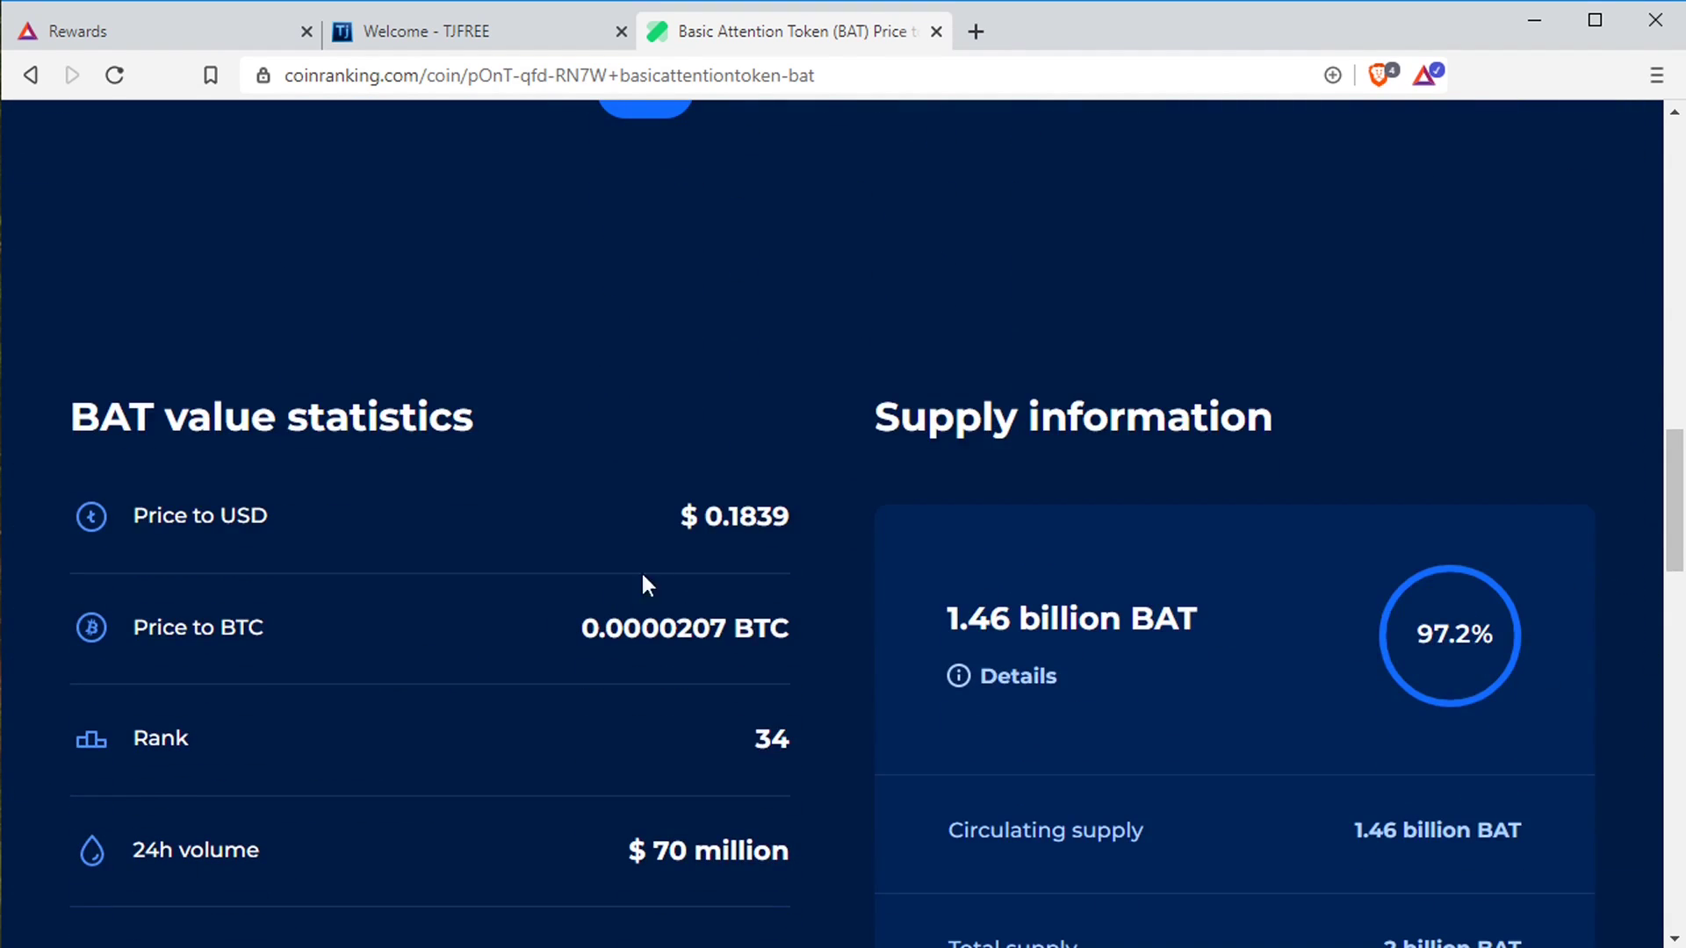
# Go back to the Rewards page and check the USD equivalents of the Auto-Contribute monthly payment amounts.
pyautogui.click(439, 28)
pyautogui.click(153, 37)
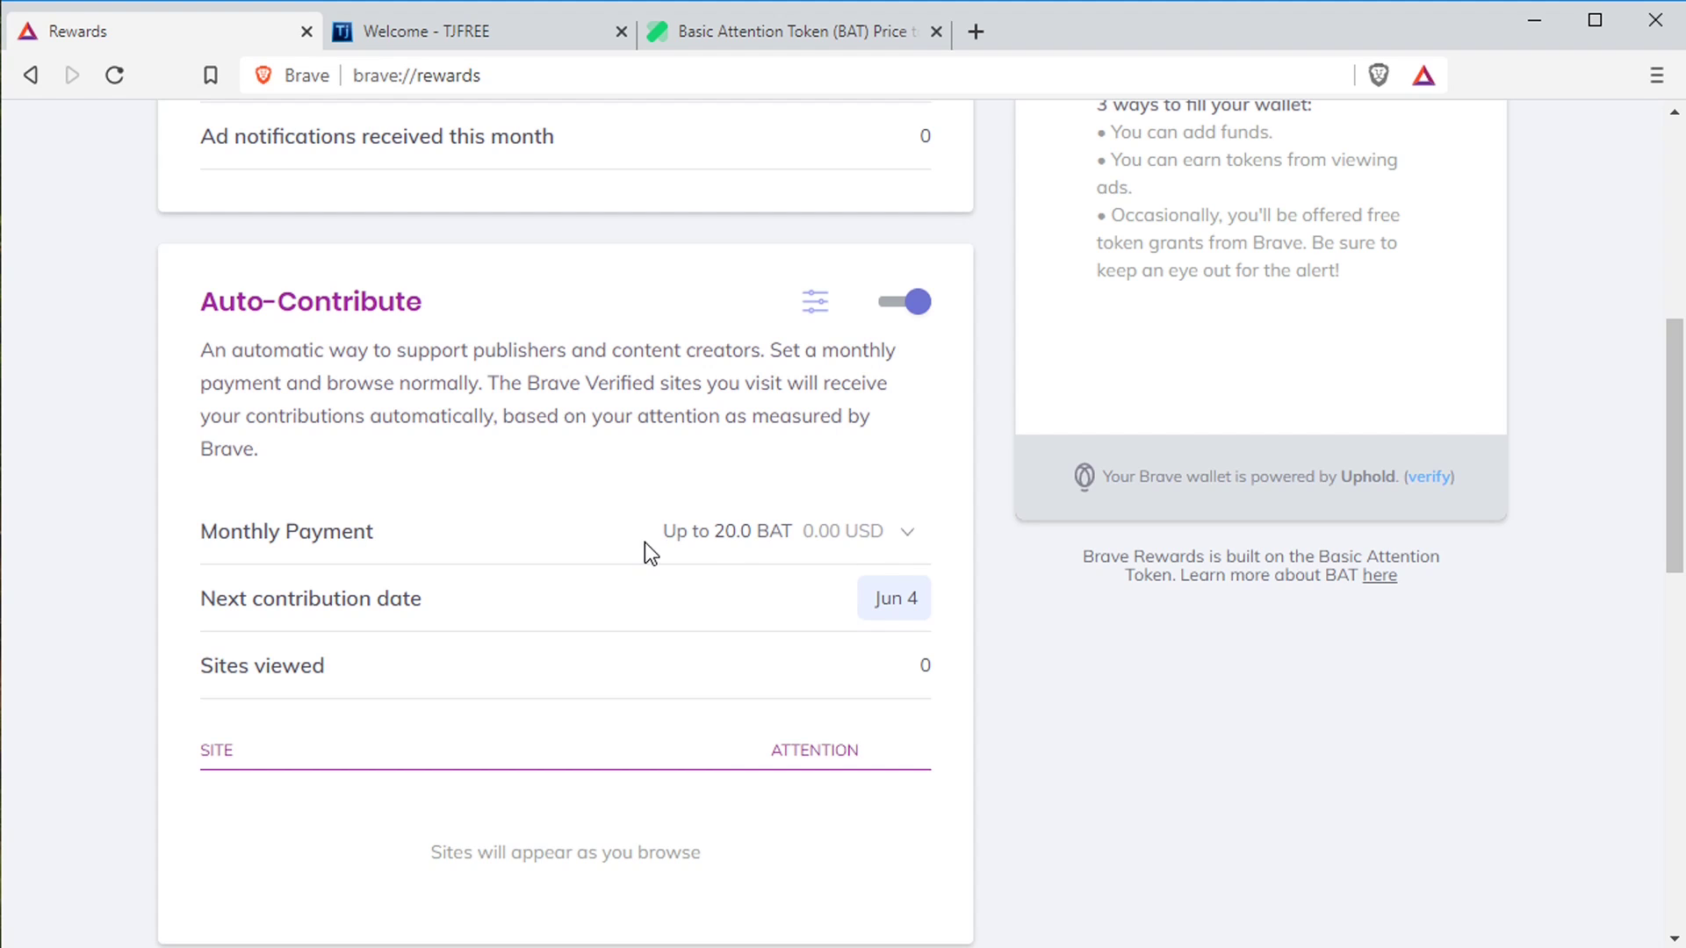
pyautogui.moveTo(714, 531); pyautogui.dragTo(782, 531)
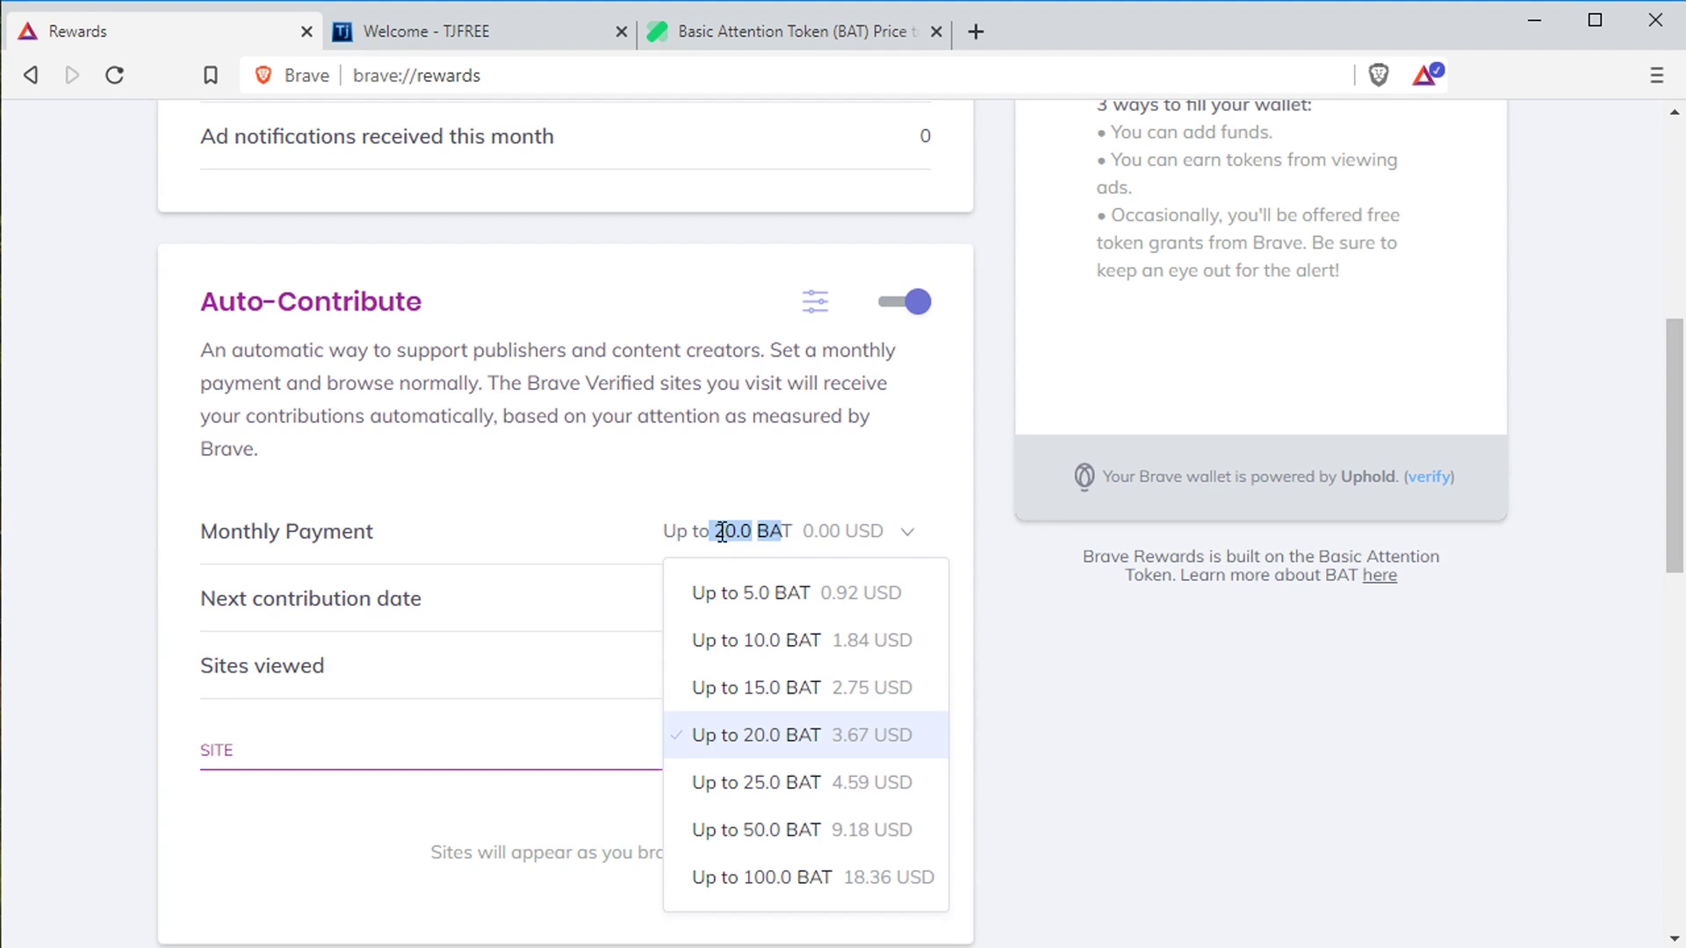
pyautogui.click(1088, 667)
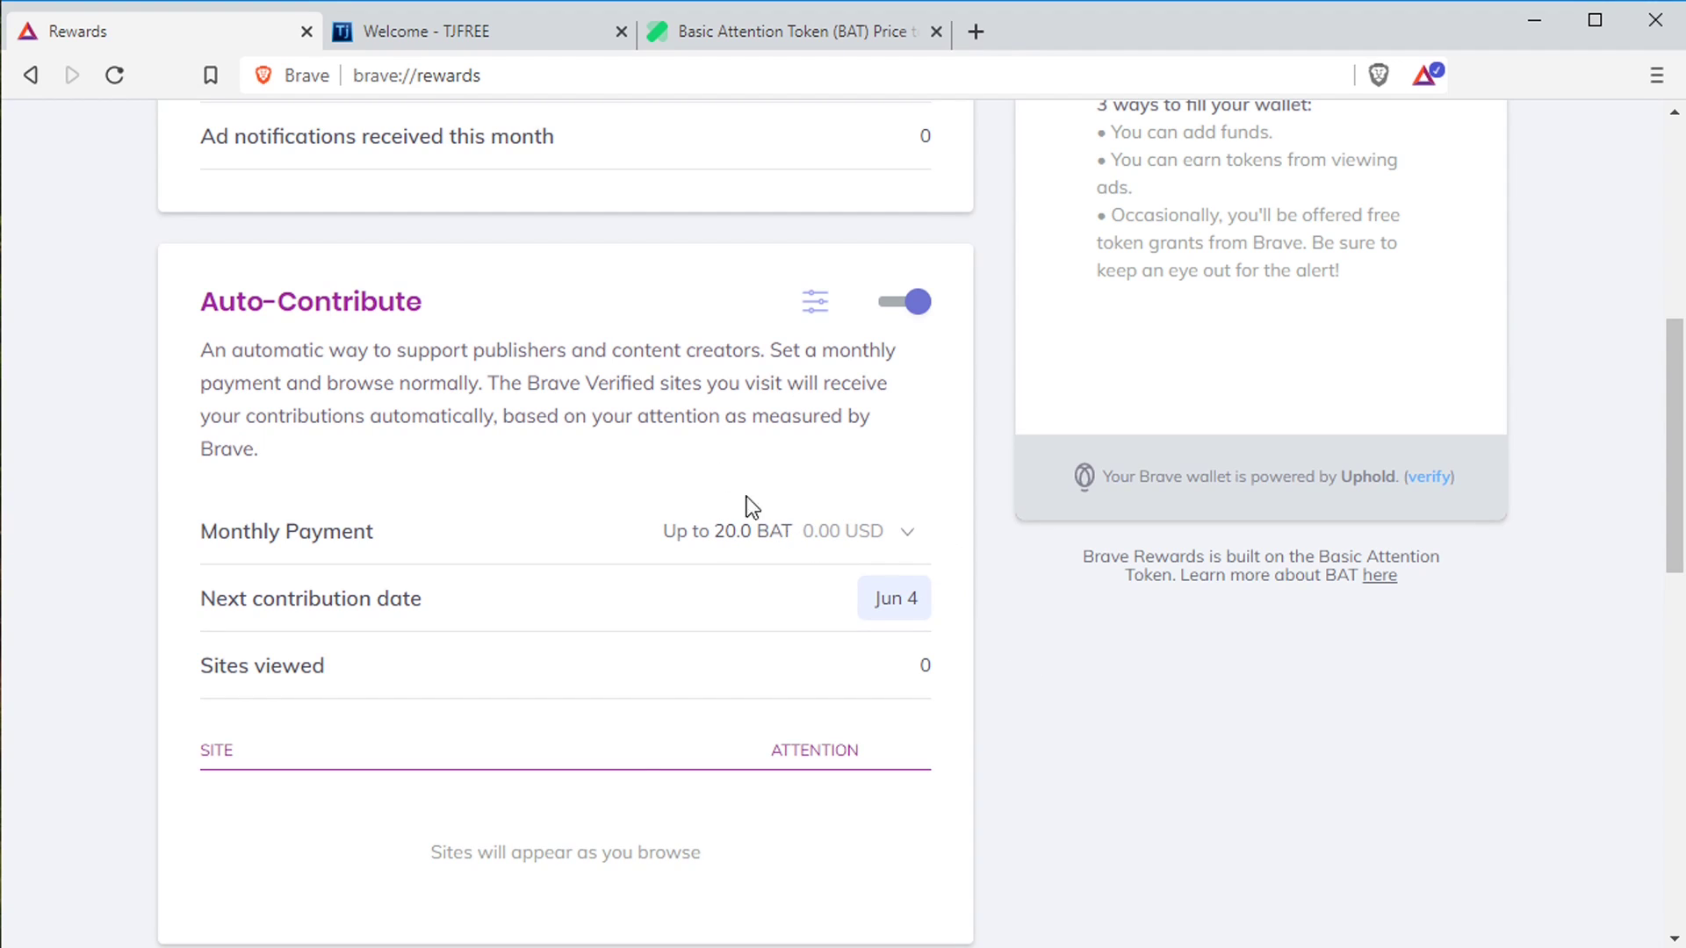
# Switch Auto-Contribute off and back on.
pyautogui.scroll(-1, 447, 711)
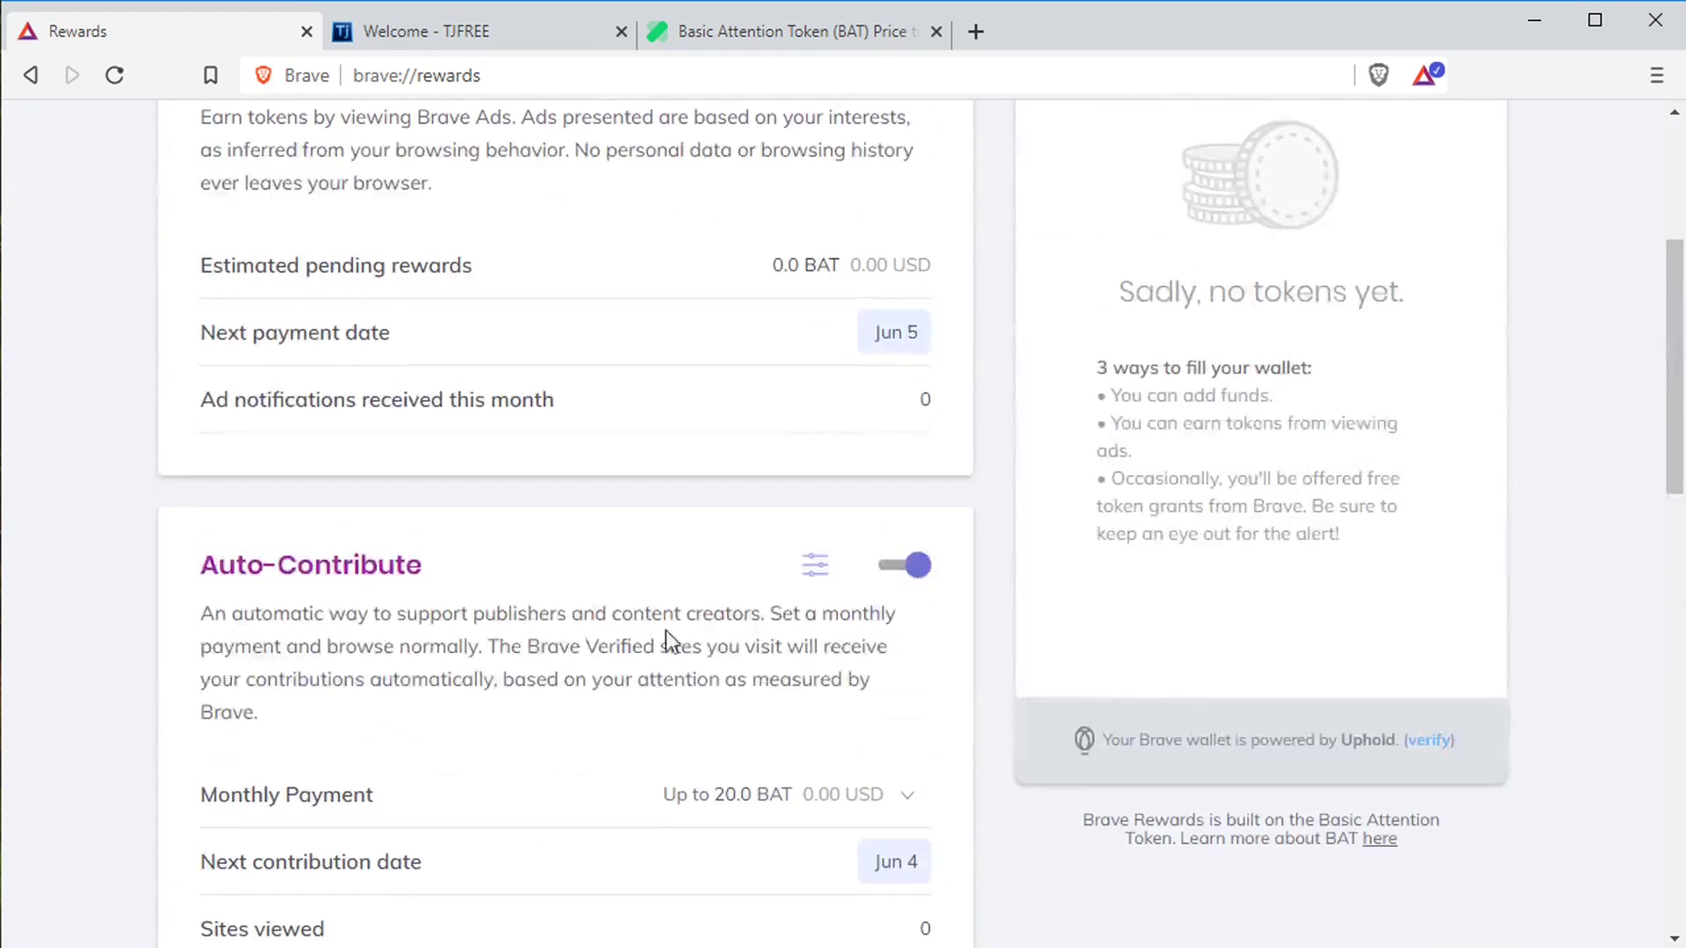
pyautogui.click(884, 564)
pyautogui.click(883, 567)
# Review the next payment date for Ads, the wallet balance, and the Monthly Contributions section.
pyautogui.scroll(5, 597, 518)
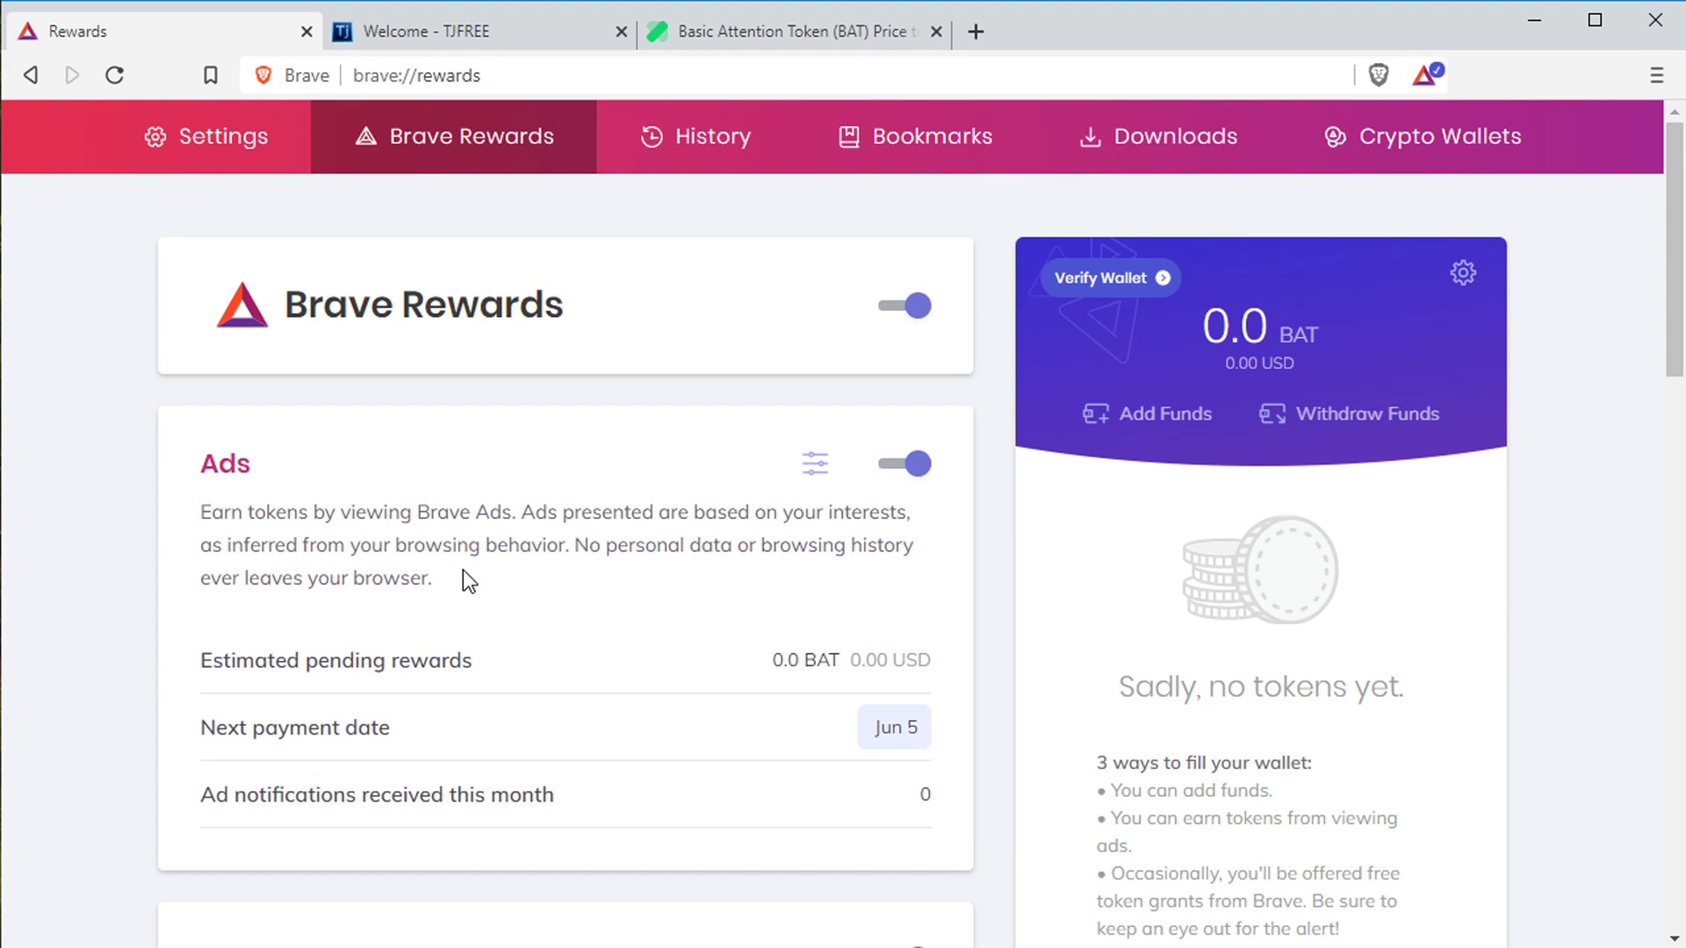
pyautogui.scroll(-3, 483, 567)
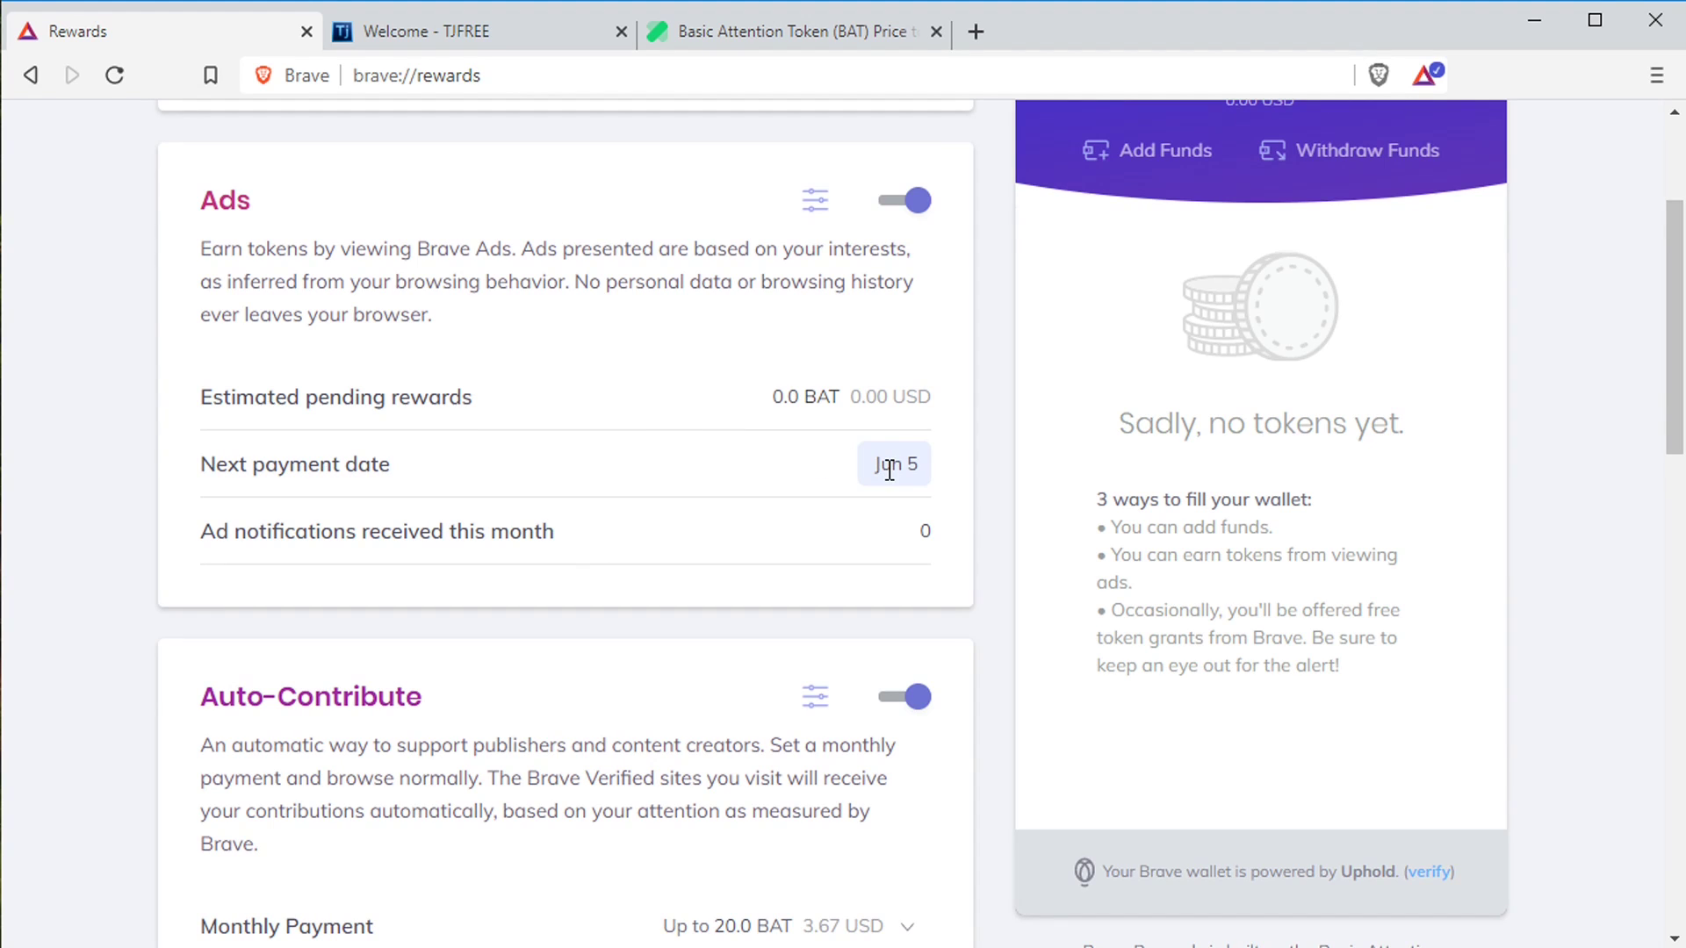
pyautogui.scroll(3, 888, 464)
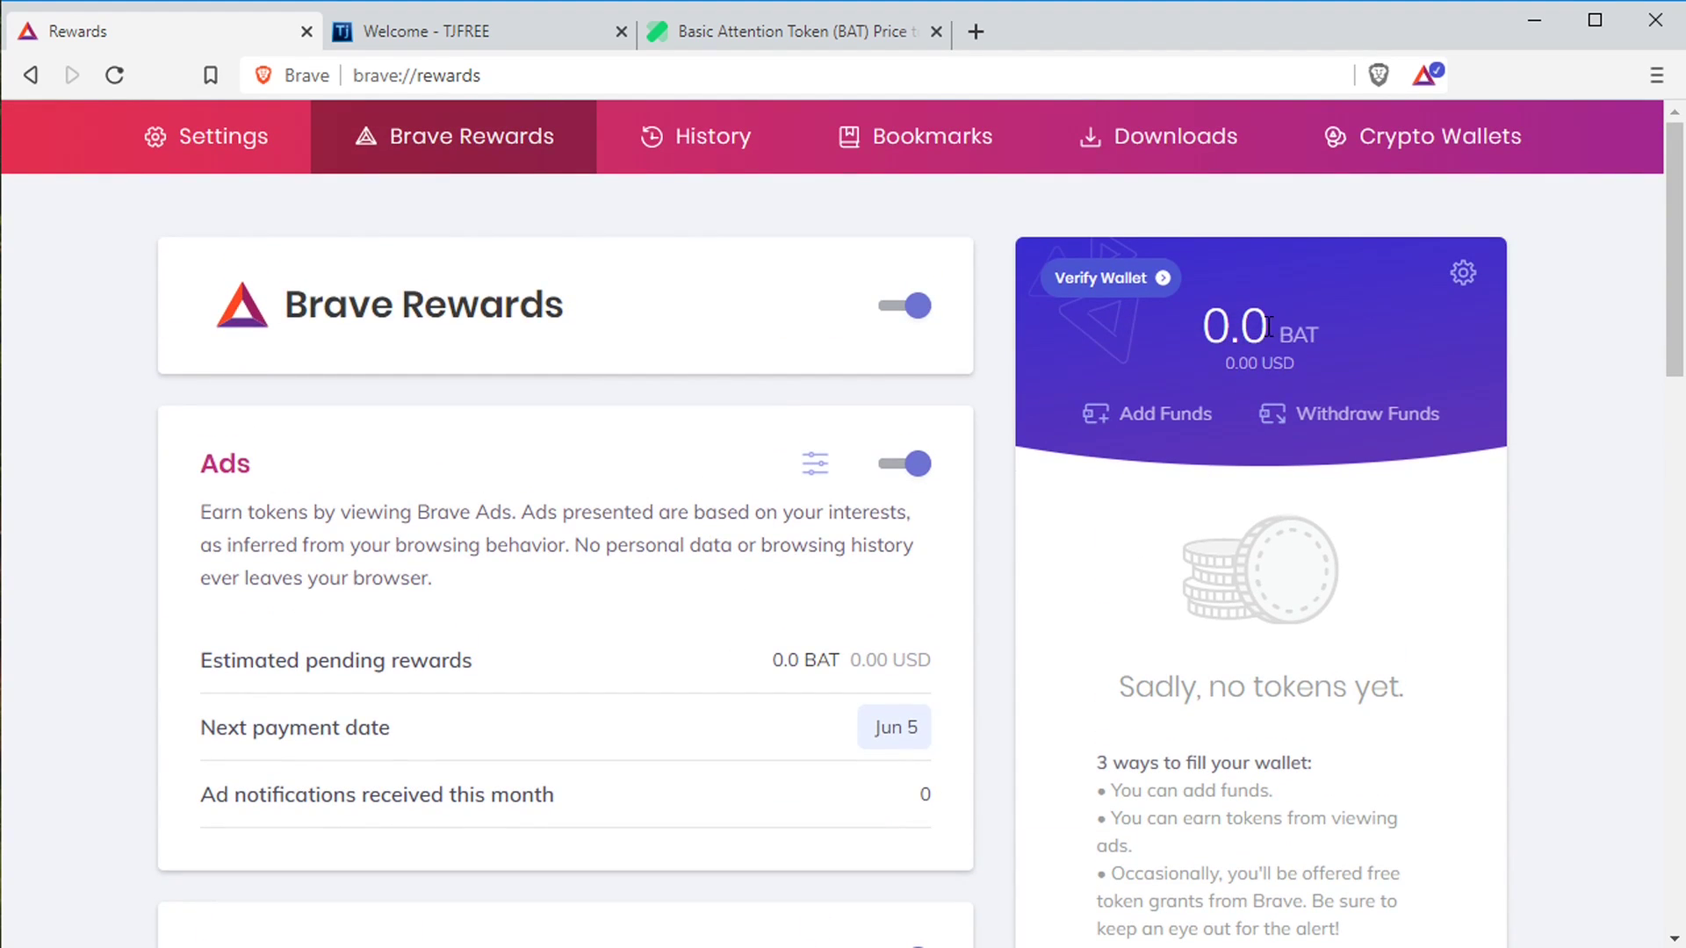
pyautogui.scroll(-2, 768, 562)
pyautogui.scroll(-8, 688, 530)
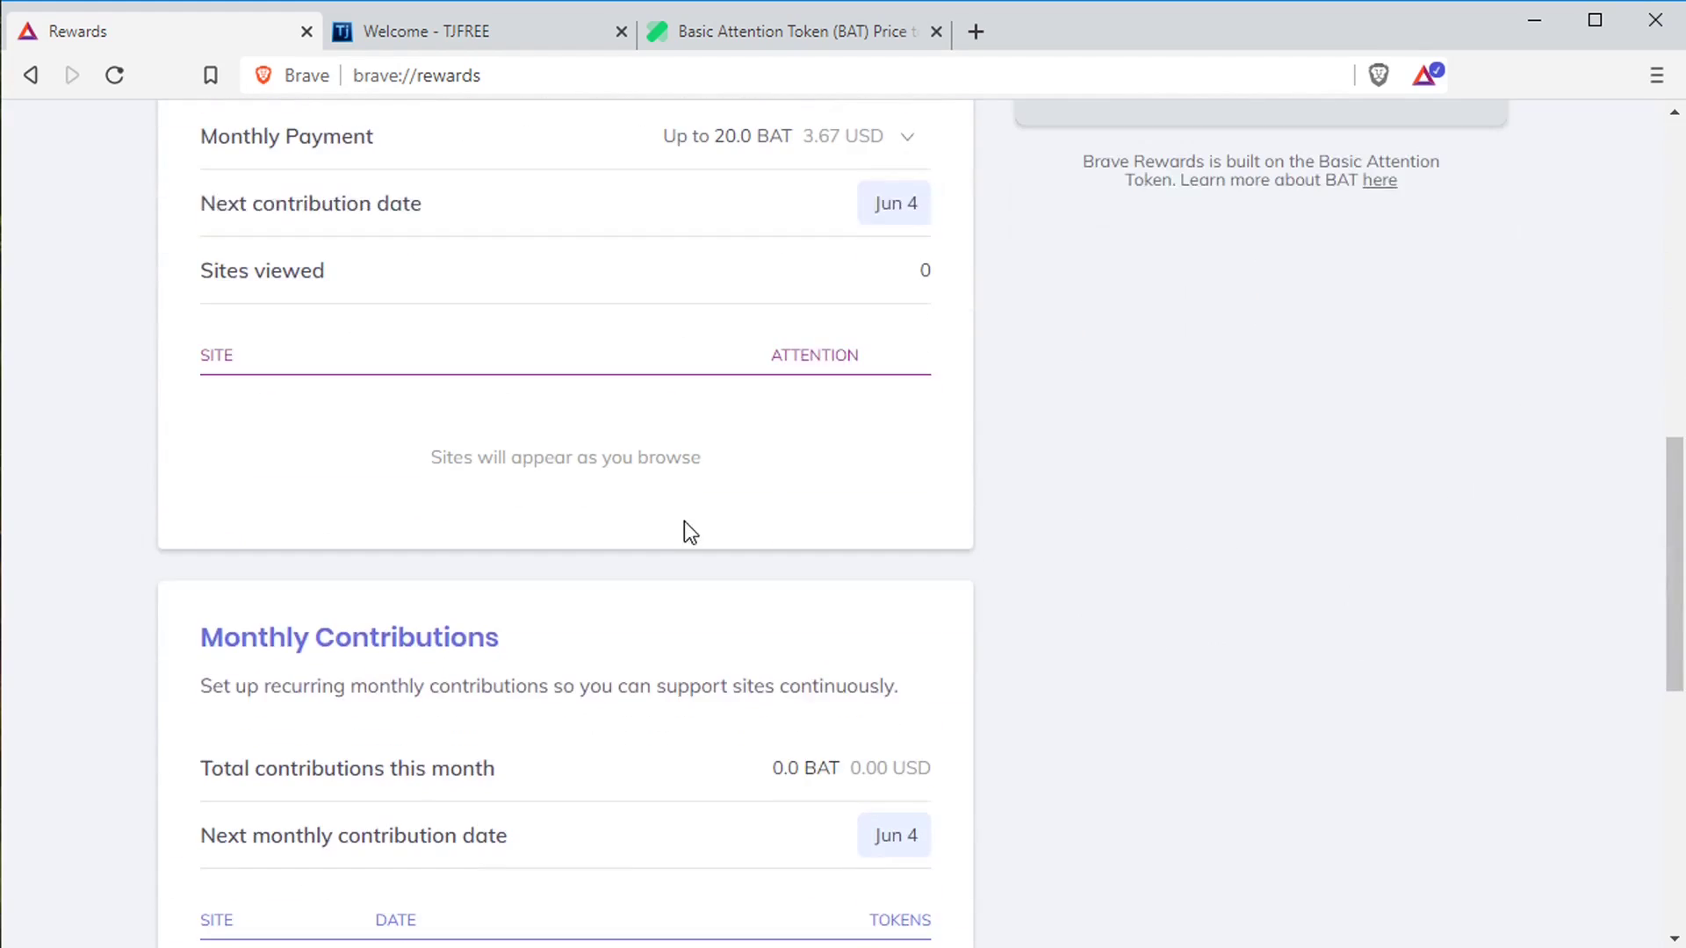
pyautogui.scroll(-1, 654, 531)
pyautogui.scroll(-1, 711, 572)
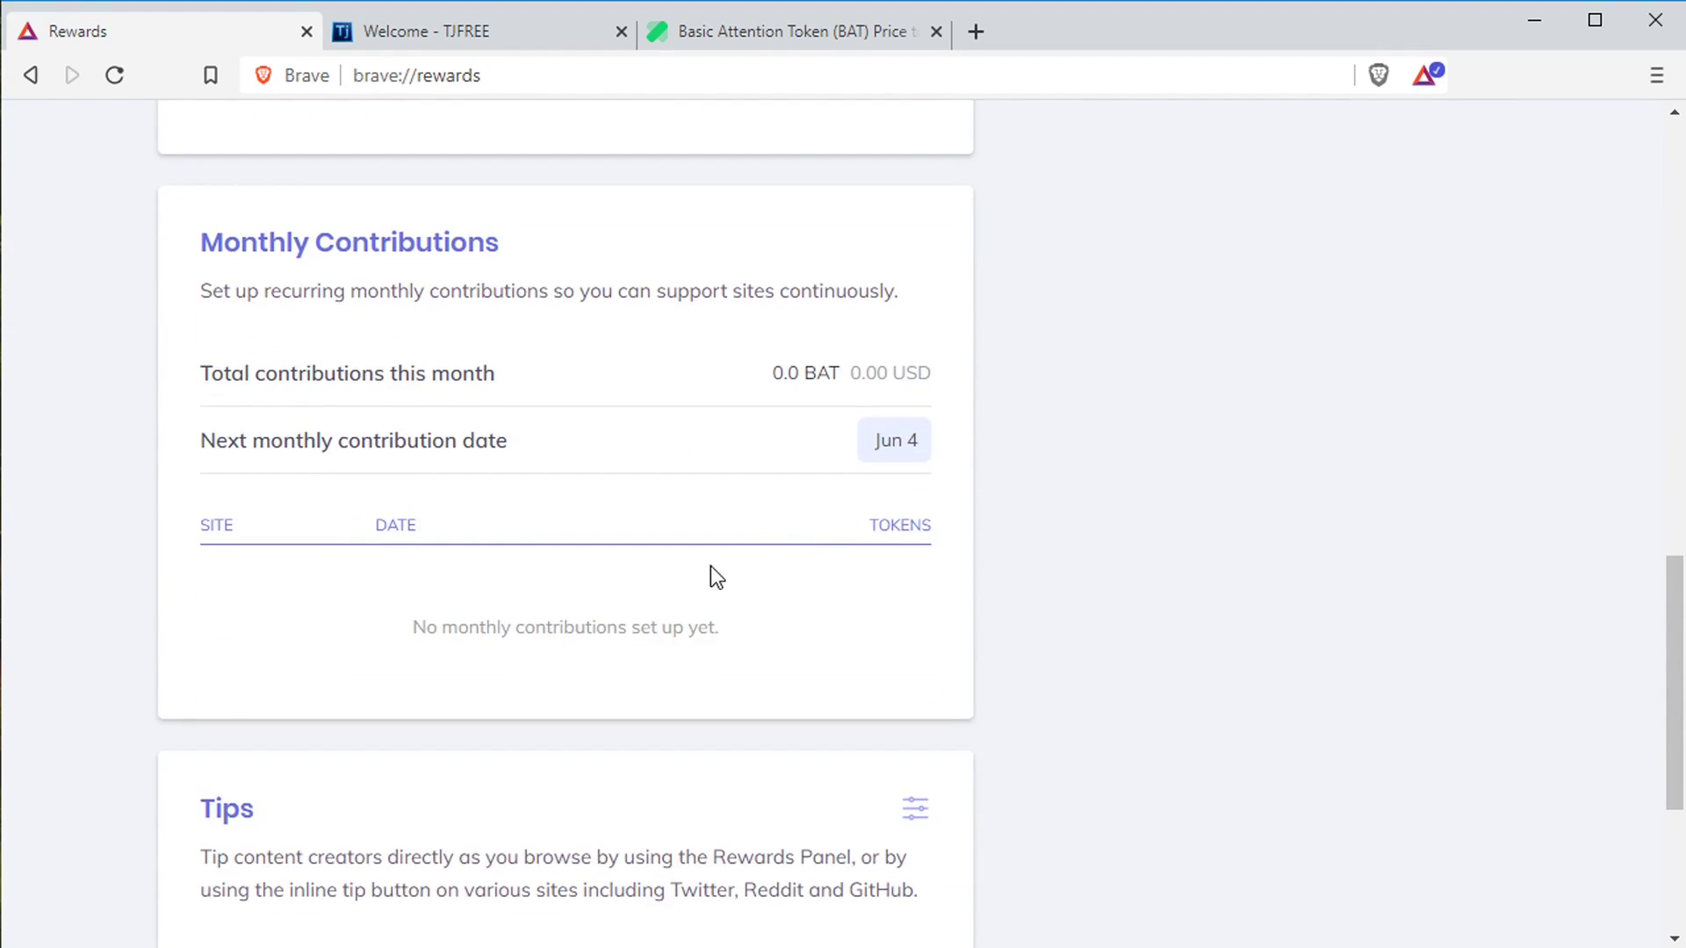
# Look through the whole Rewards page again, from Ads and Auto-Contribute down to Monthly Contributions and Tips.
pyautogui.scroll(10, 675, 581)
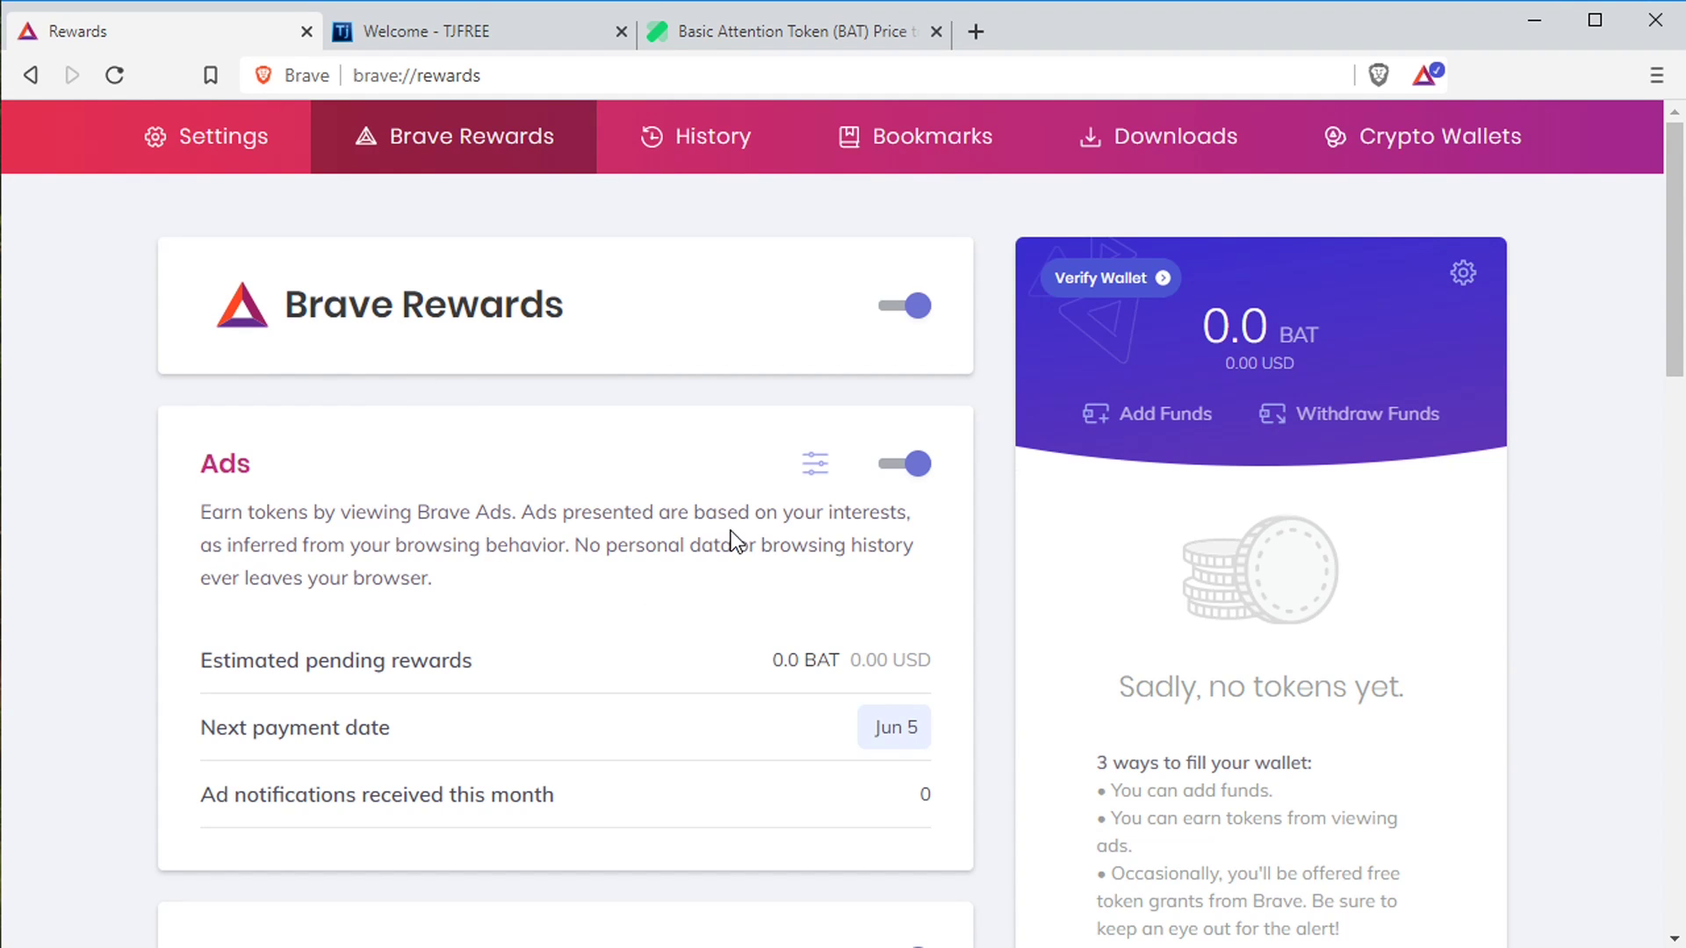
pyautogui.scroll(-5, 730, 536)
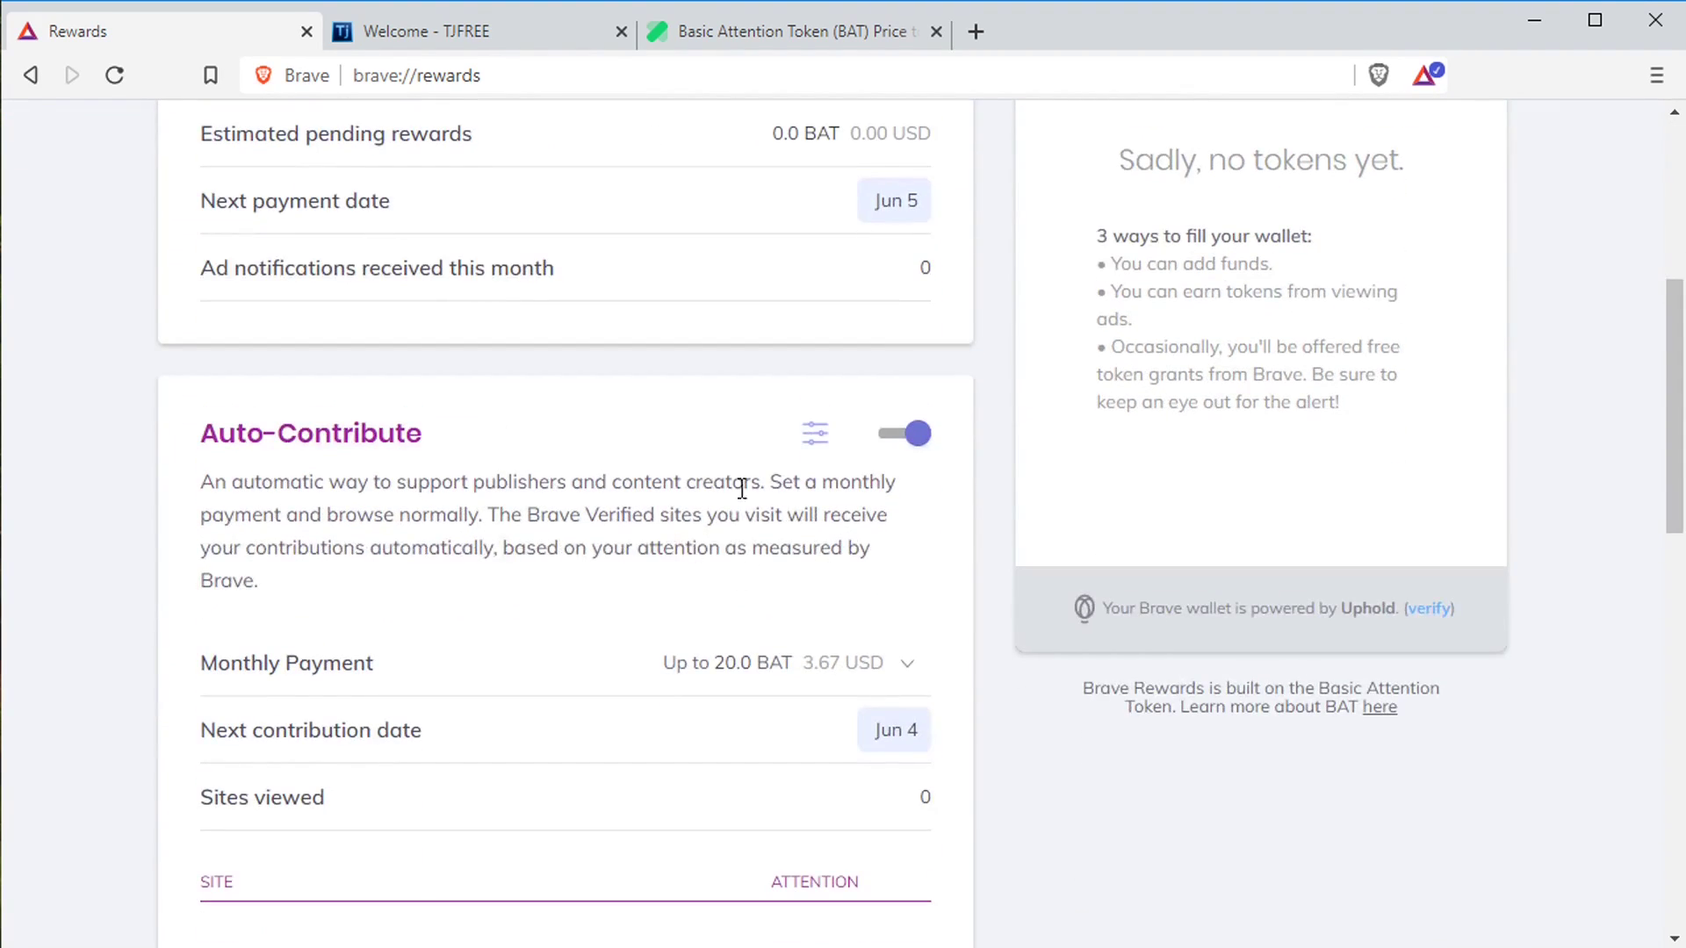
pyautogui.scroll(5, 742, 489)
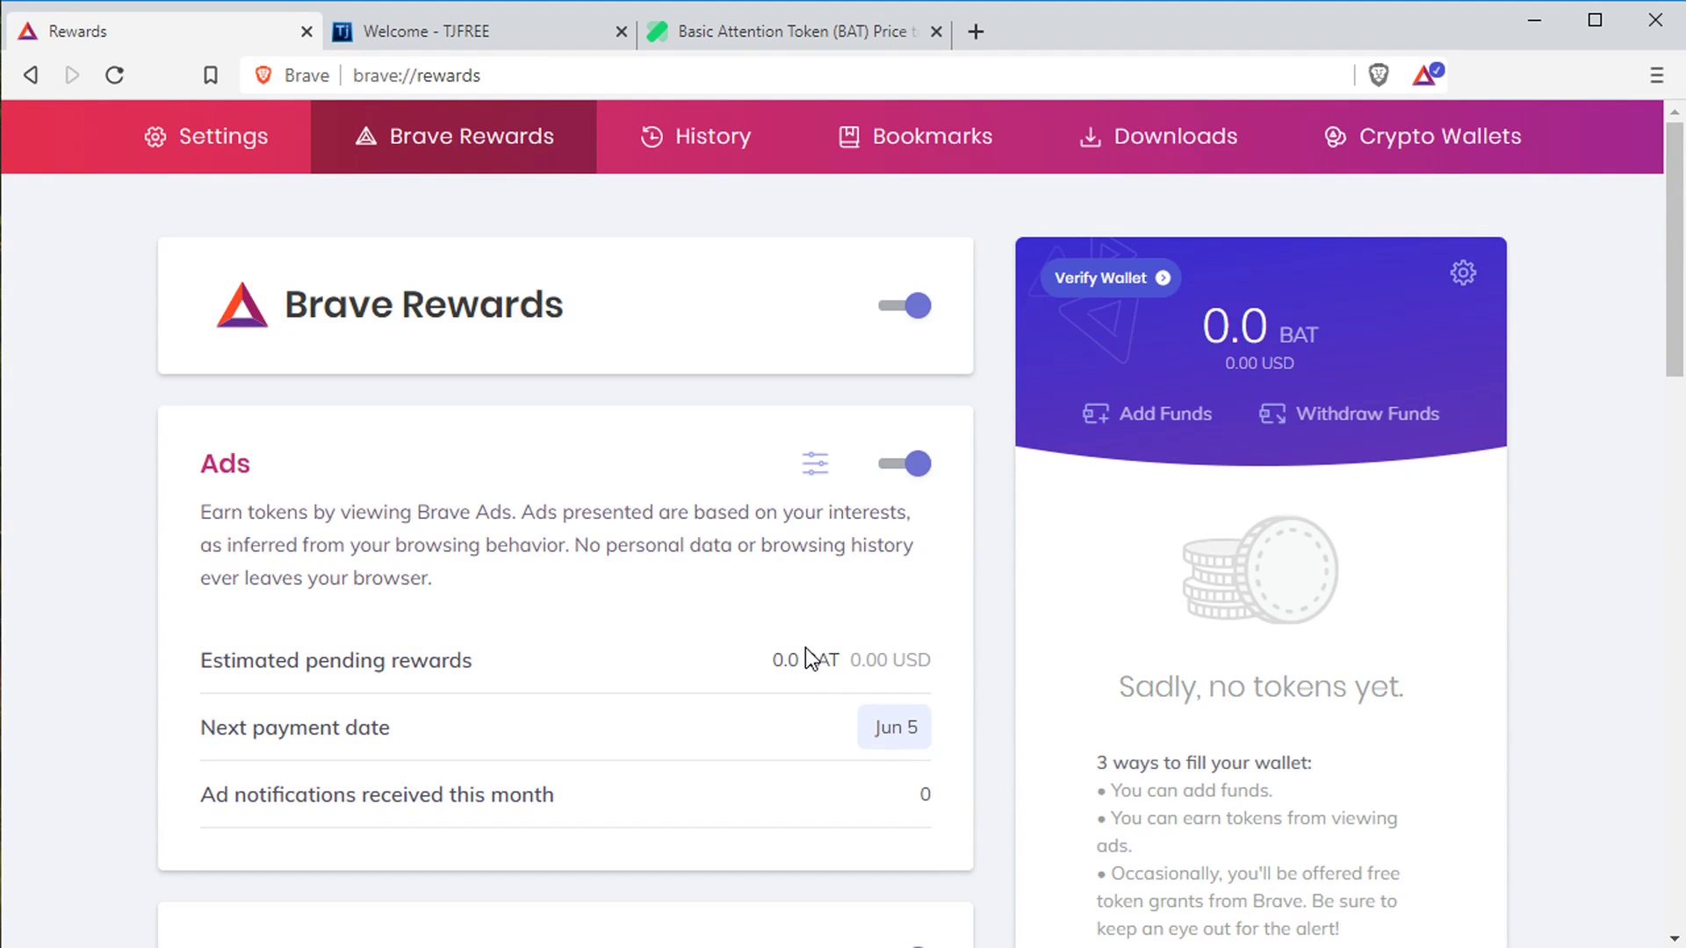
pyautogui.scroll(-3, 808, 659)
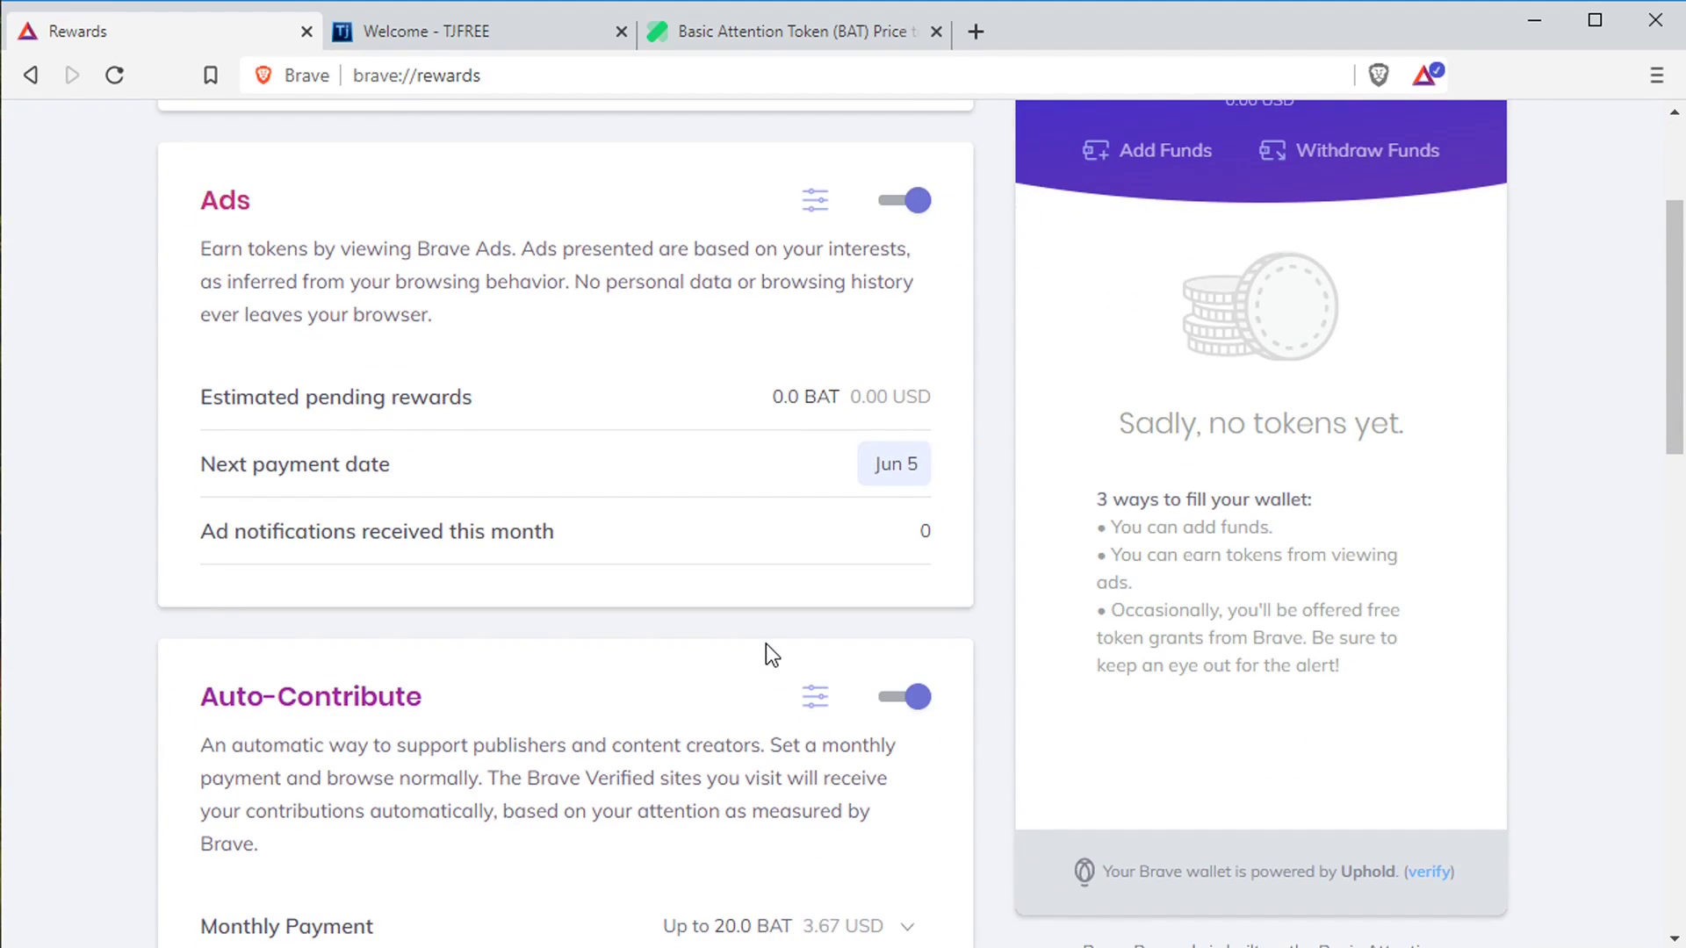
pyautogui.scroll(-10, 767, 650)
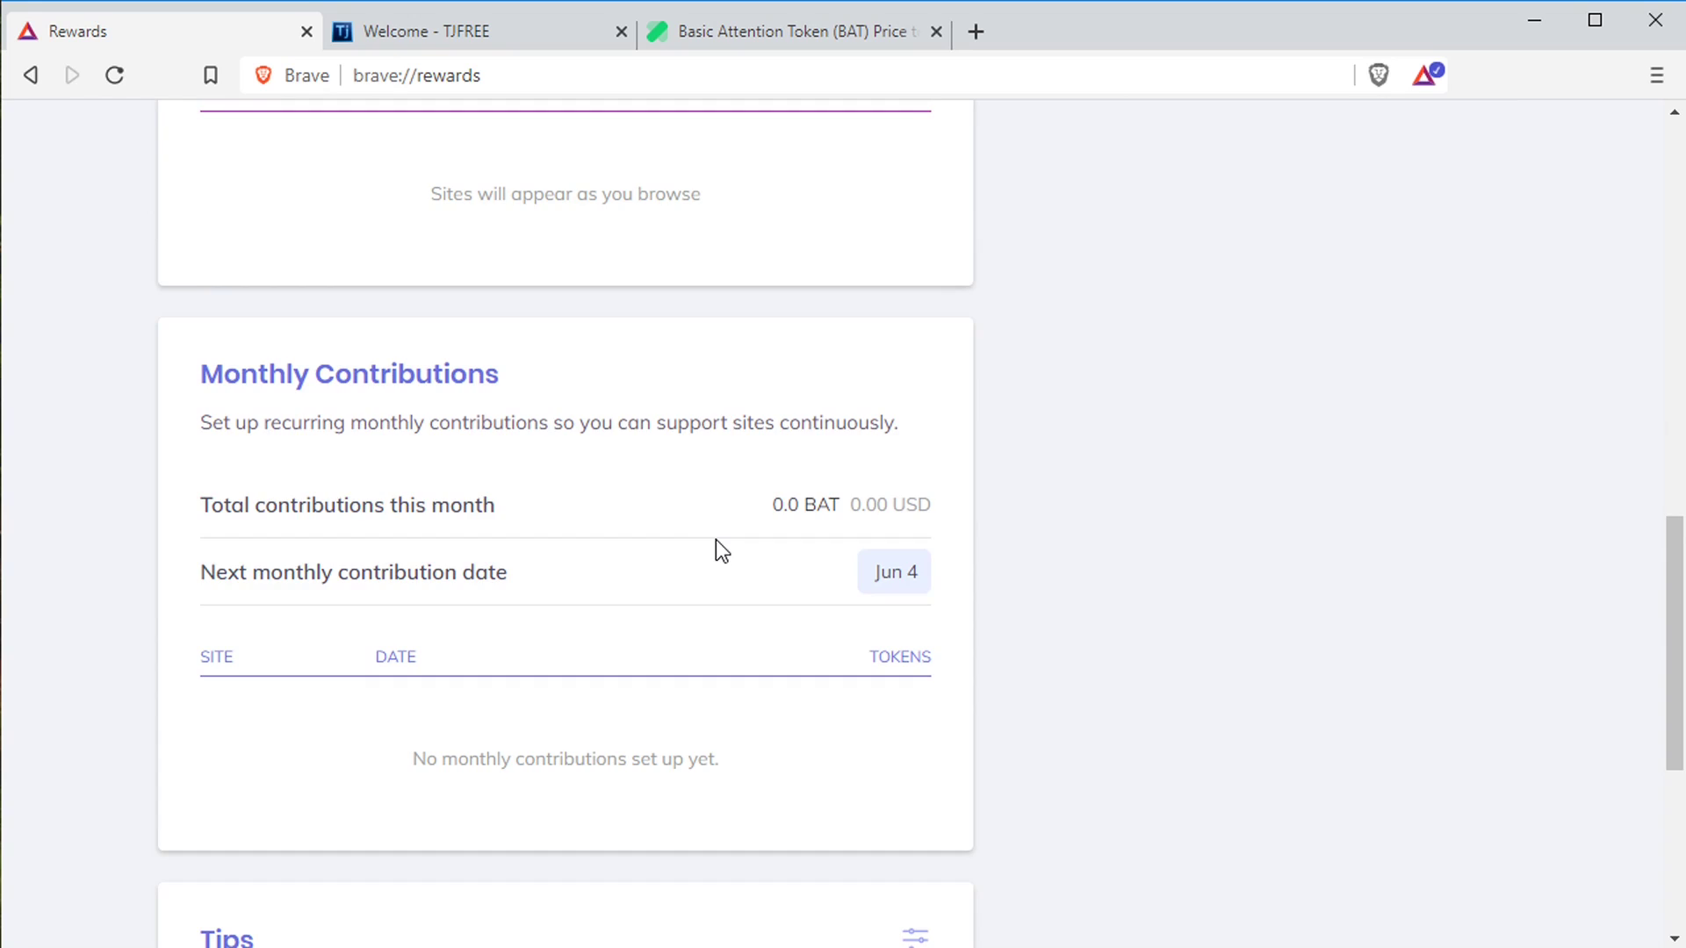
pyautogui.scroll(-6, 716, 550)
pyautogui.scroll(20, 1057, 606)
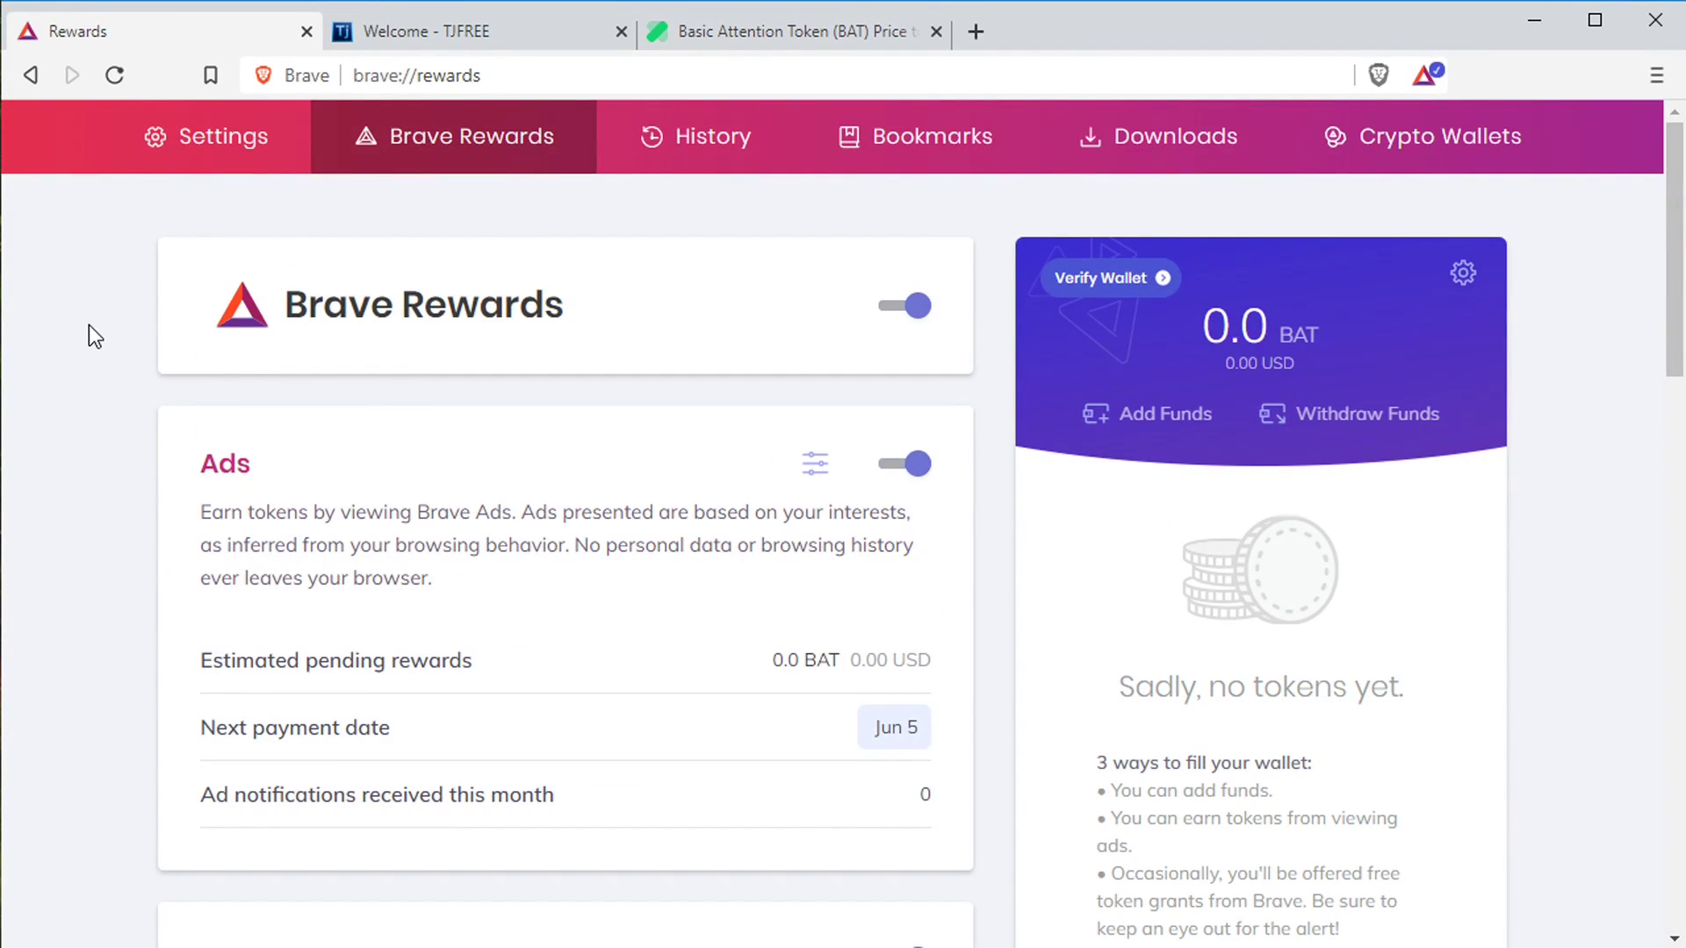
# Open the Verify Wallet information, highlight the provider name Uphold, close it, and view the ways to fill the wallet.
pyautogui.click(1110, 281)
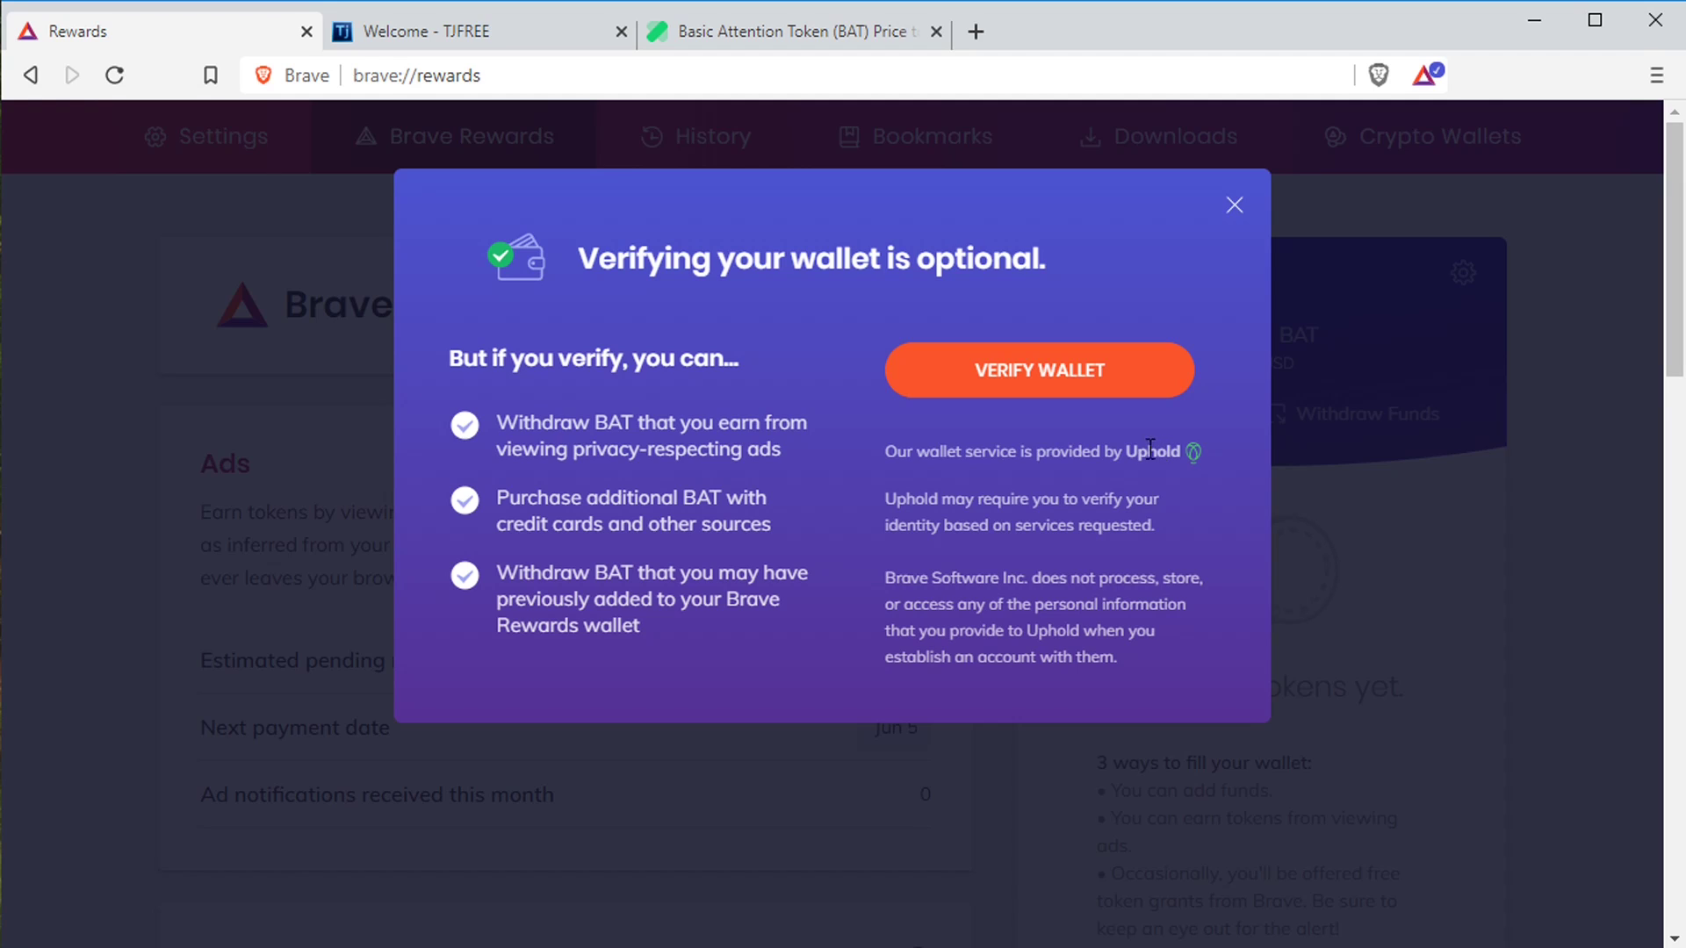
pyautogui.moveTo(1124, 452); pyautogui.dragTo(1214, 464)
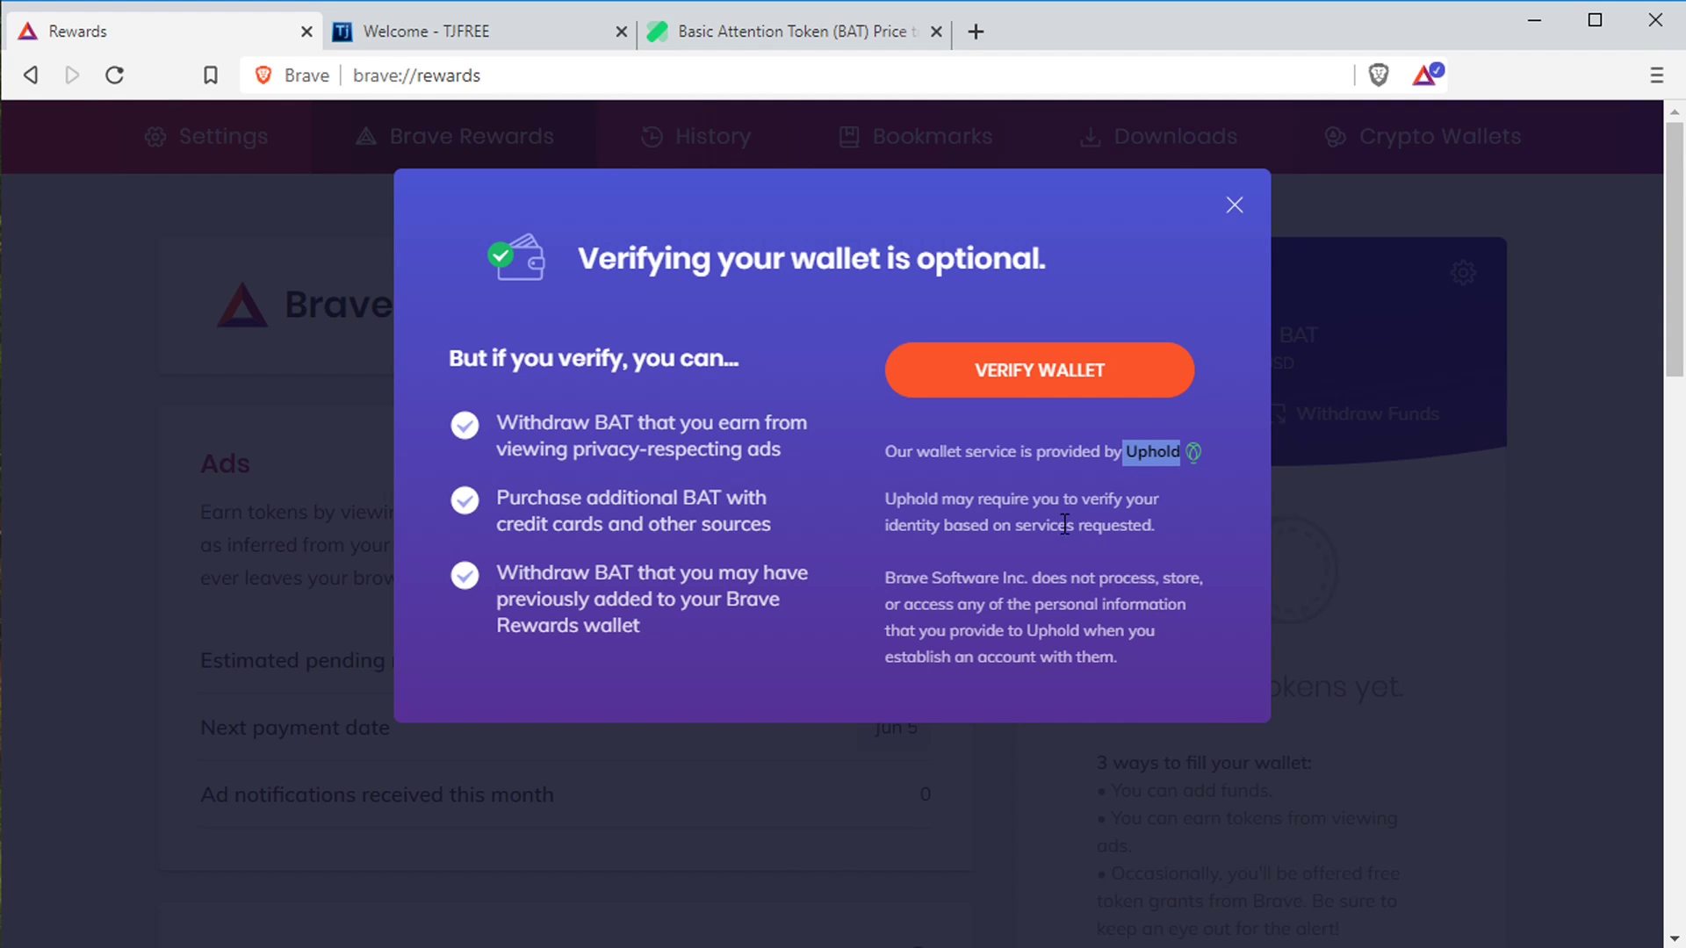
pyautogui.click(999, 513)
pyautogui.click(1234, 205)
pyautogui.scroll(-3, 1492, 434)
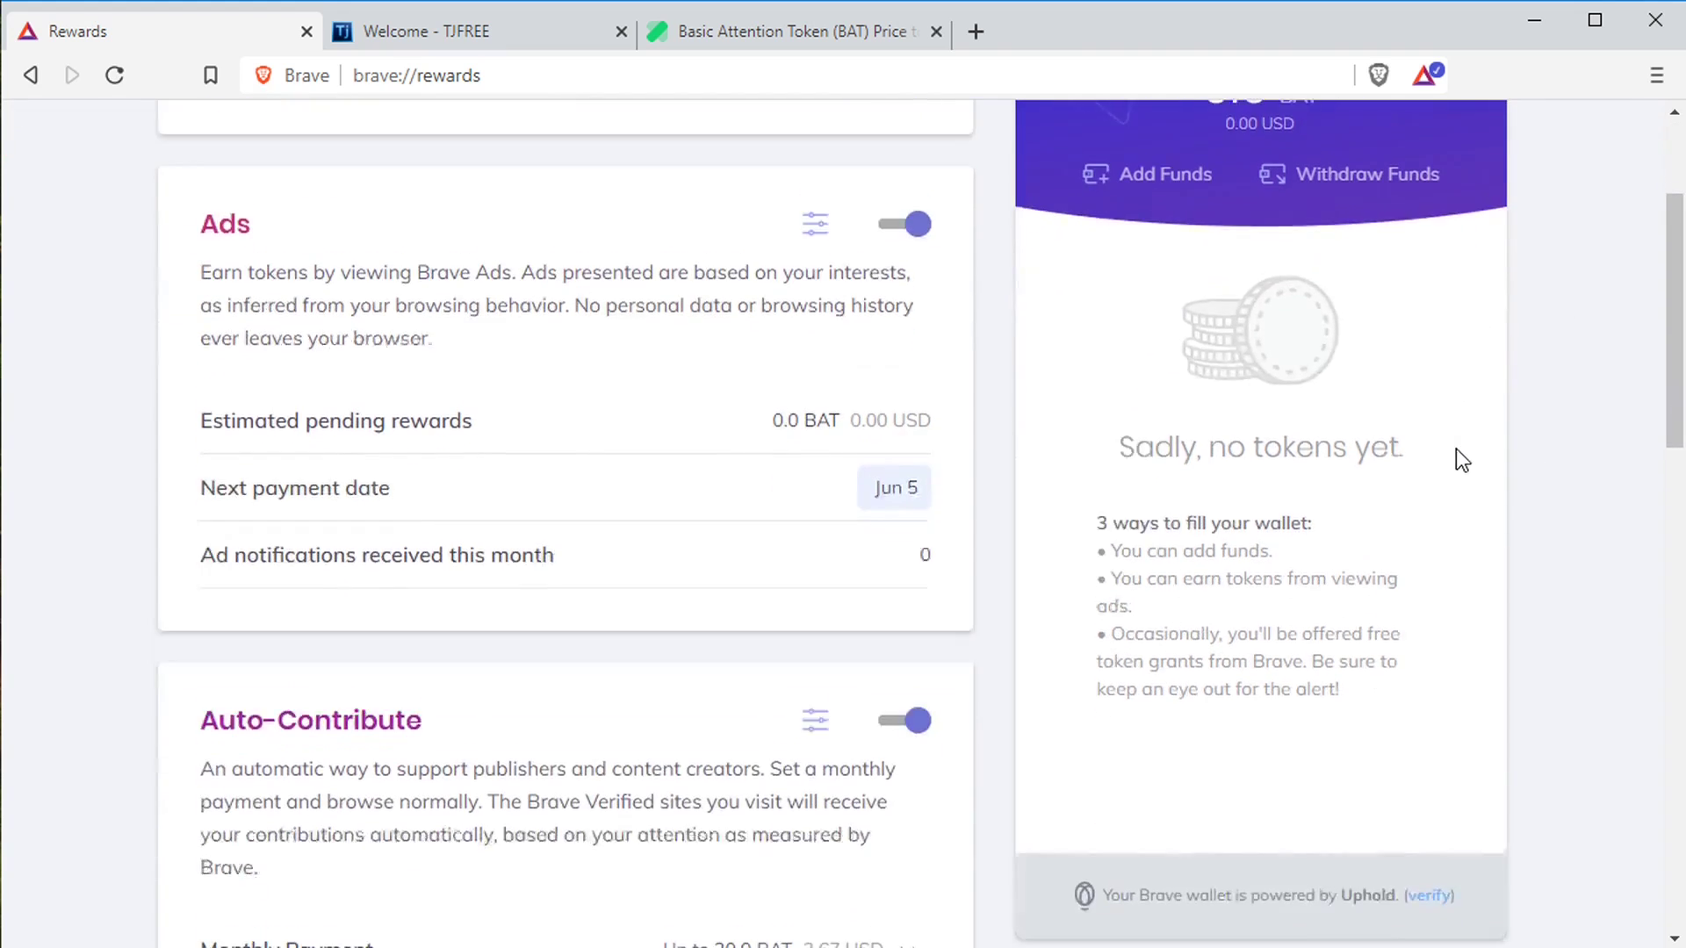
pyautogui.scroll(3, 1405, 443)
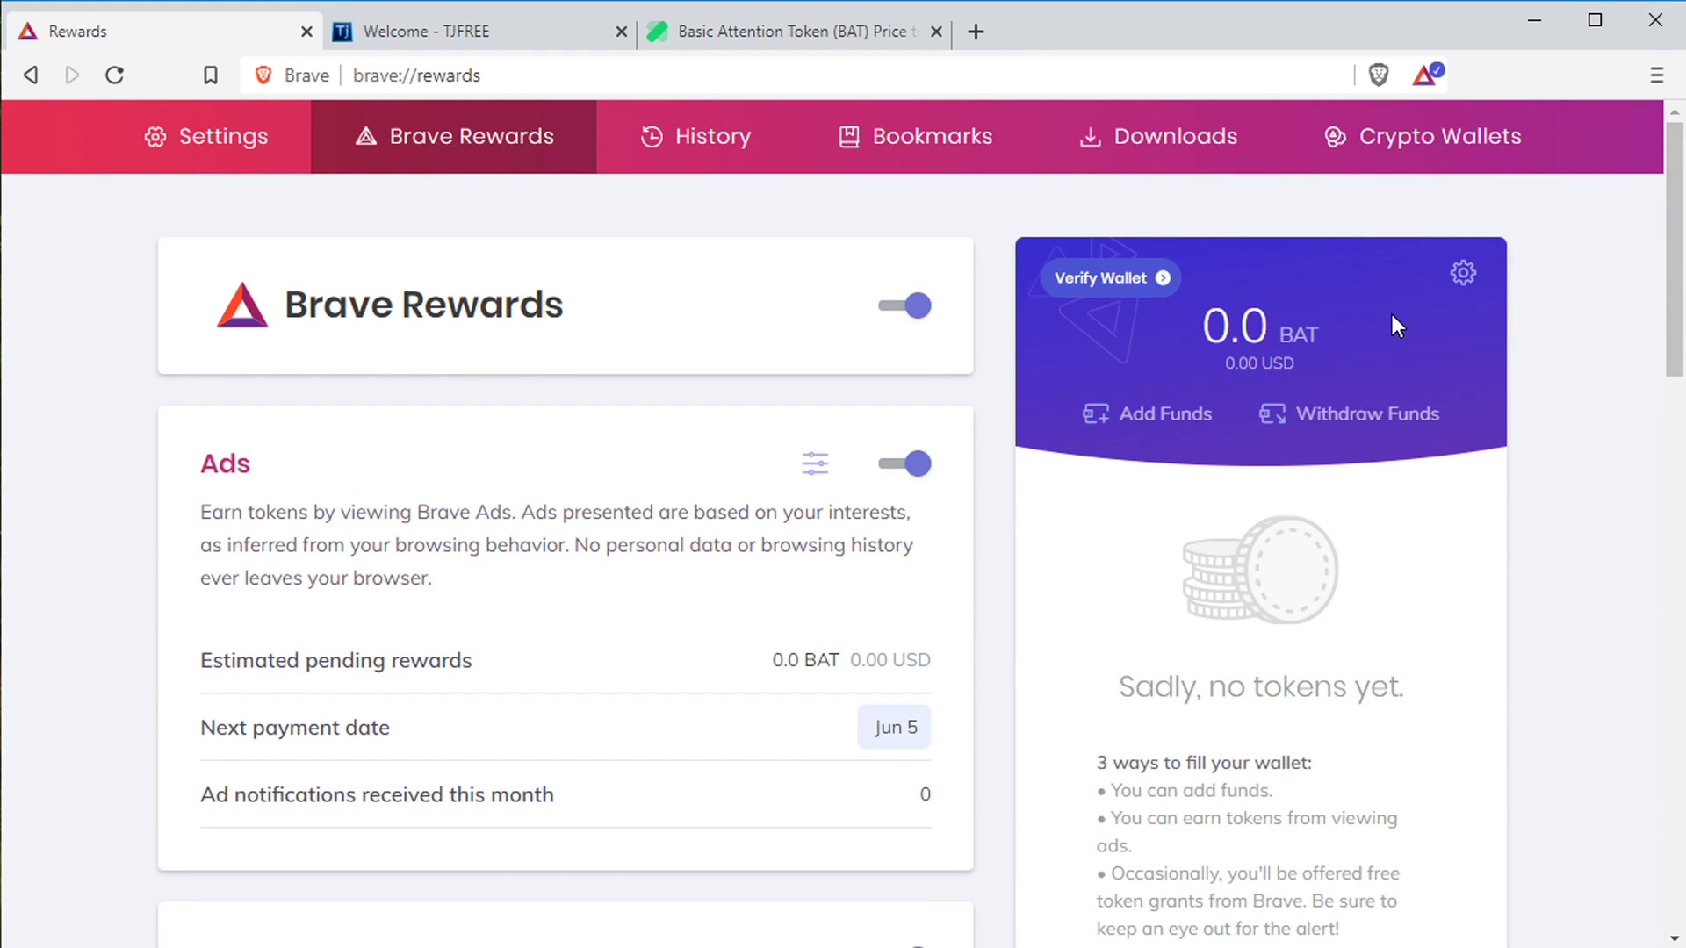
# Open the Crypto Wallets page and read the Tips section of the Rewards page while it loads.
pyautogui.click(1429, 146)
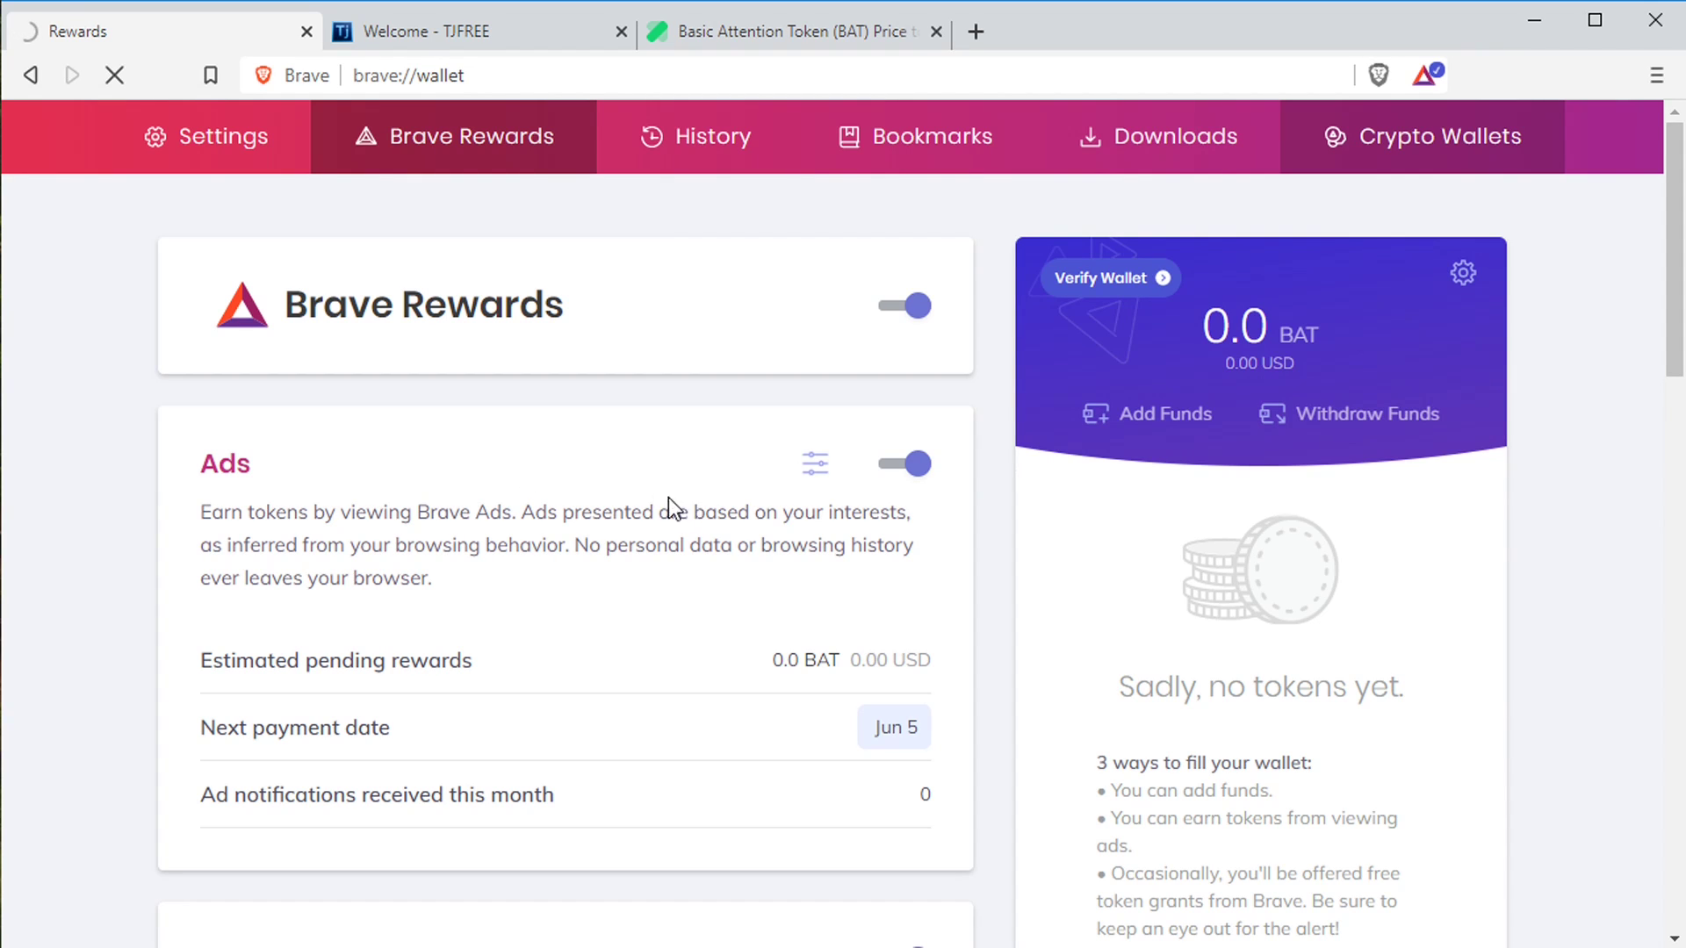
pyautogui.scroll(-5, 399, 476)
pyautogui.scroll(-12, 565, 530)
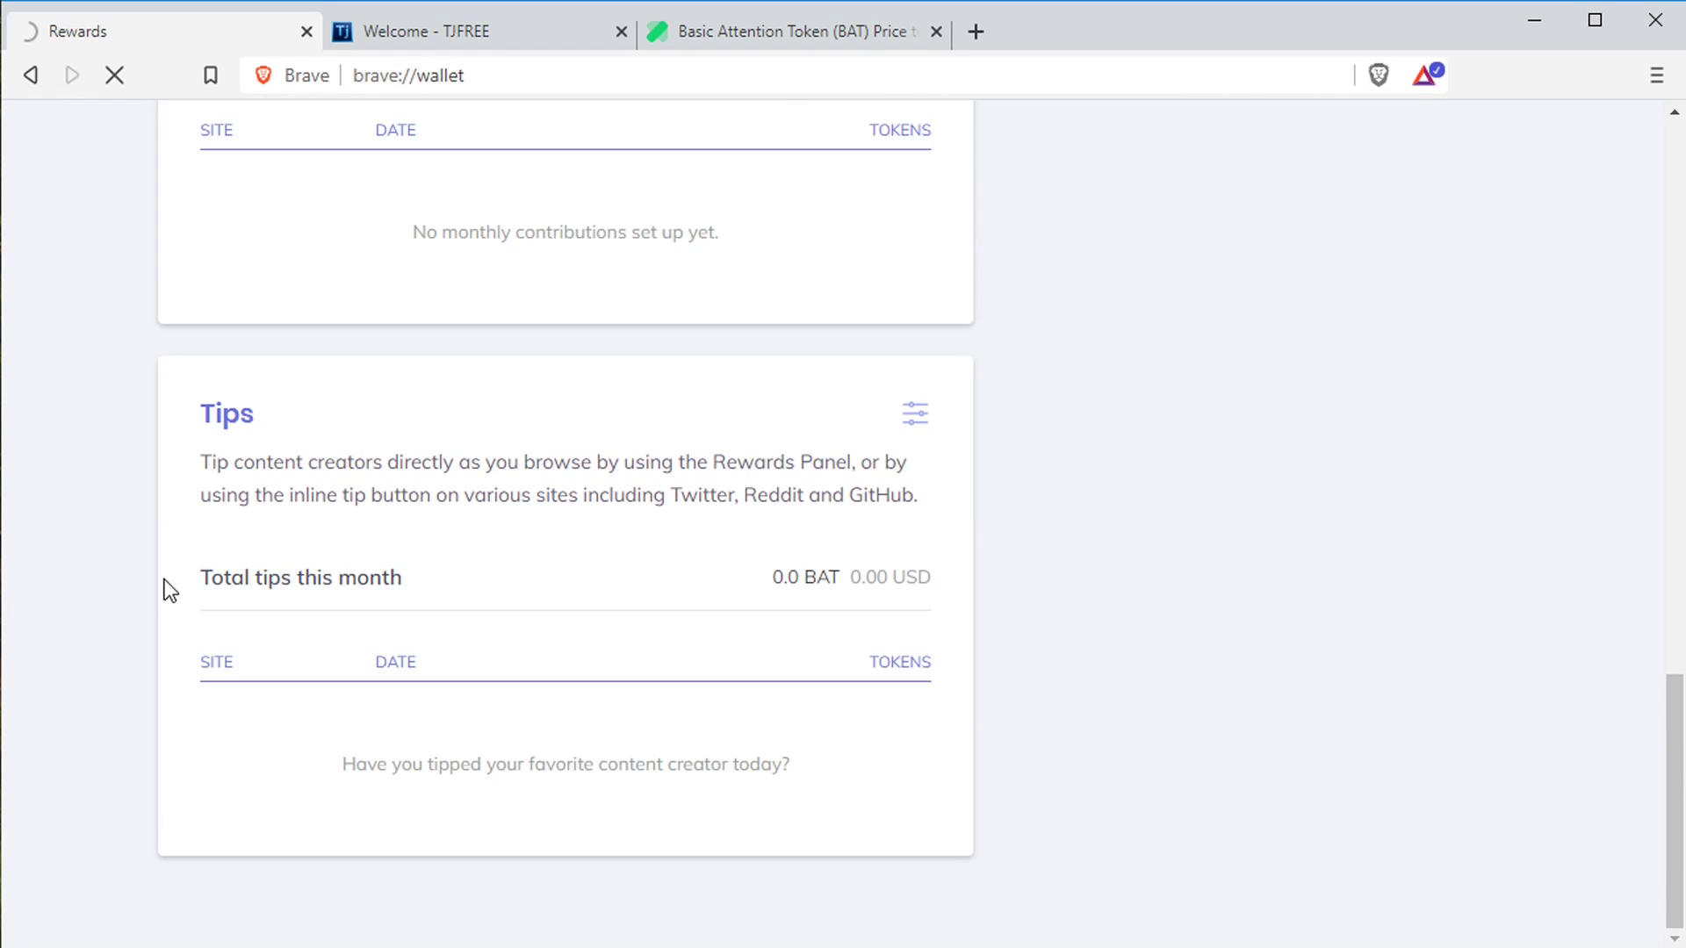
# View the Downloads page and go on to the Bookmarks page.
pyautogui.scroll(17, 527, 602)
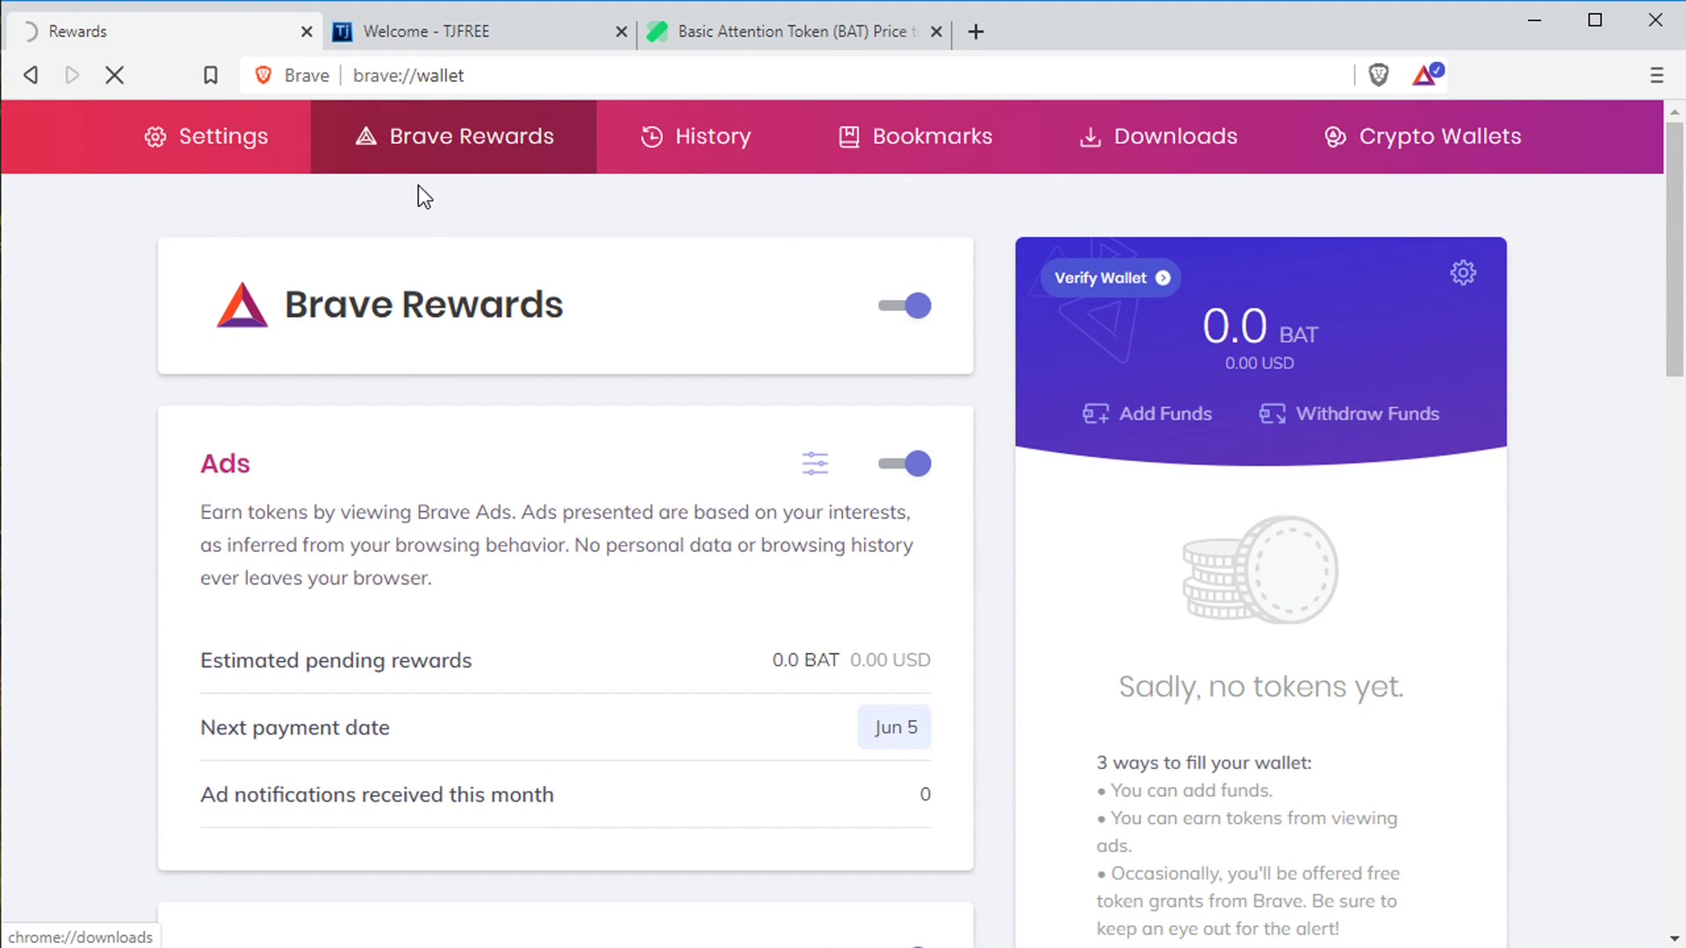
pyautogui.click(1155, 136)
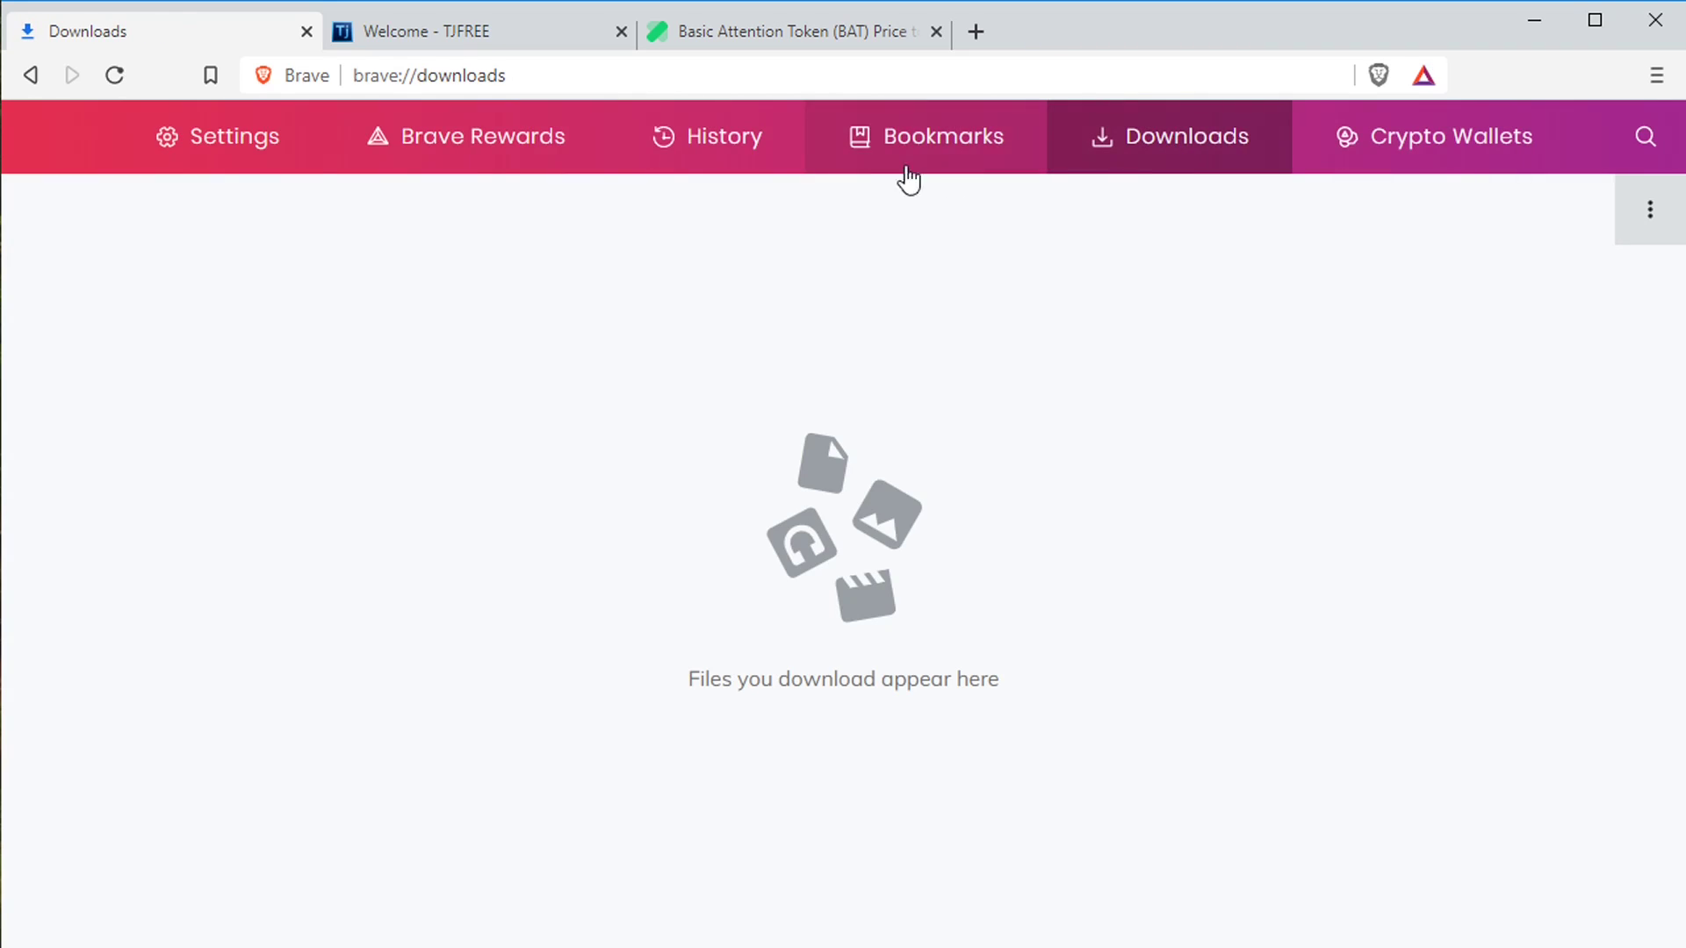
pyautogui.click(938, 158)
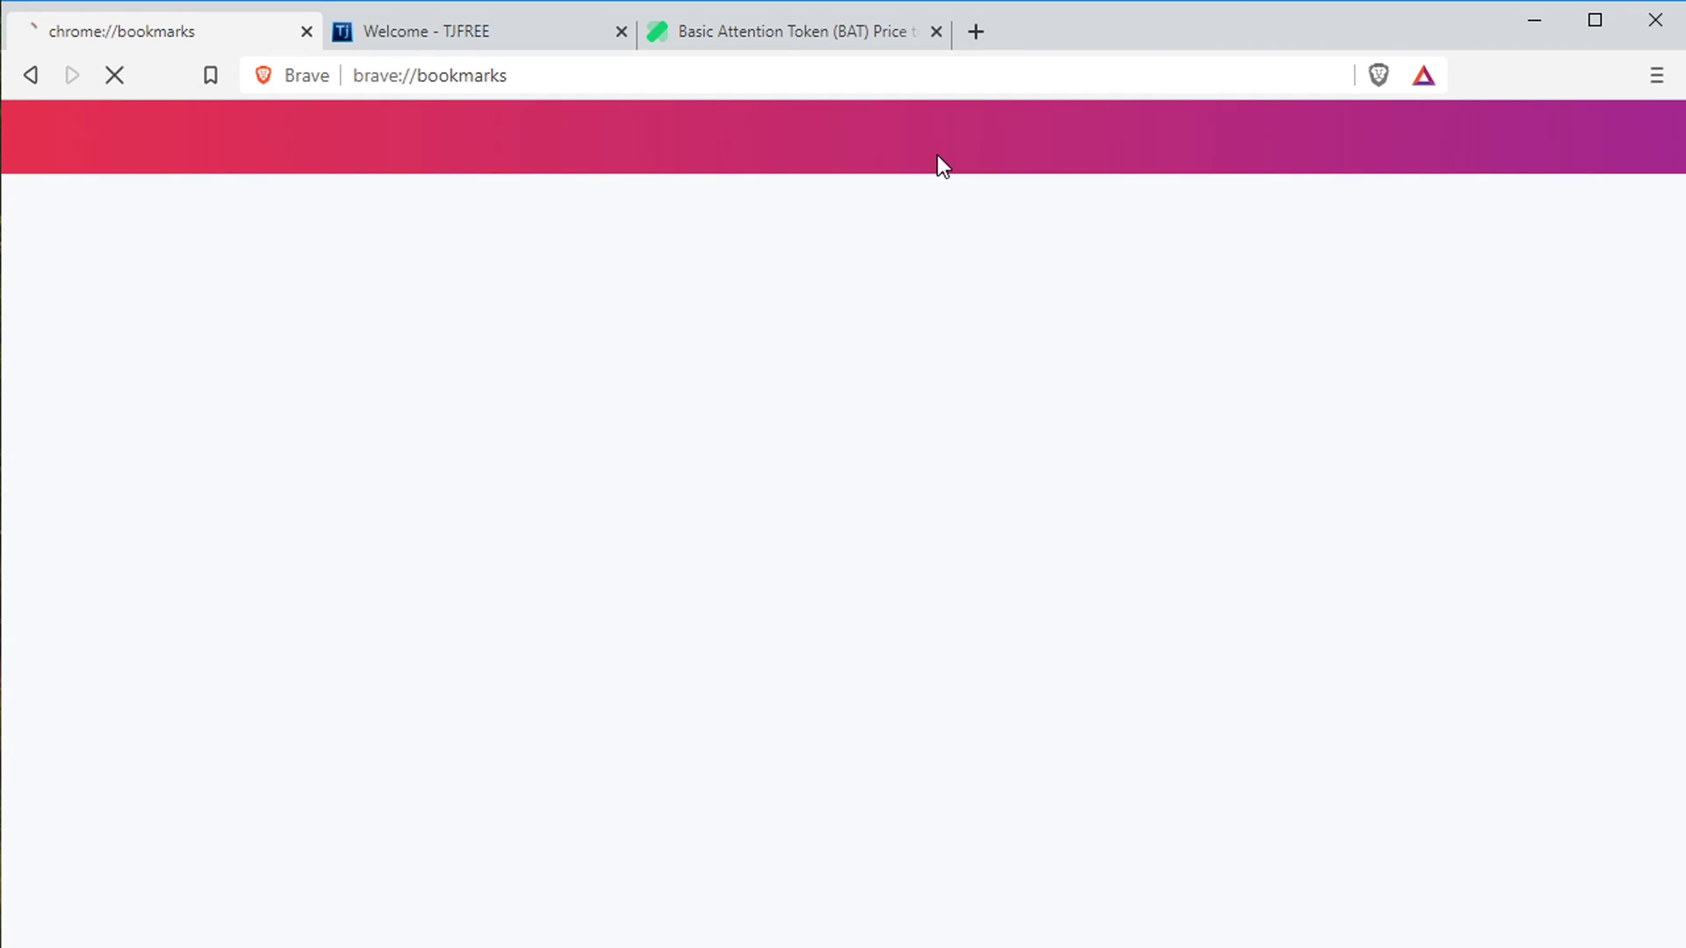
# Open the browsing History page, and select and deselect the Basic Attention Token price entry from coinranking.com.
pyautogui.click(667, 140)
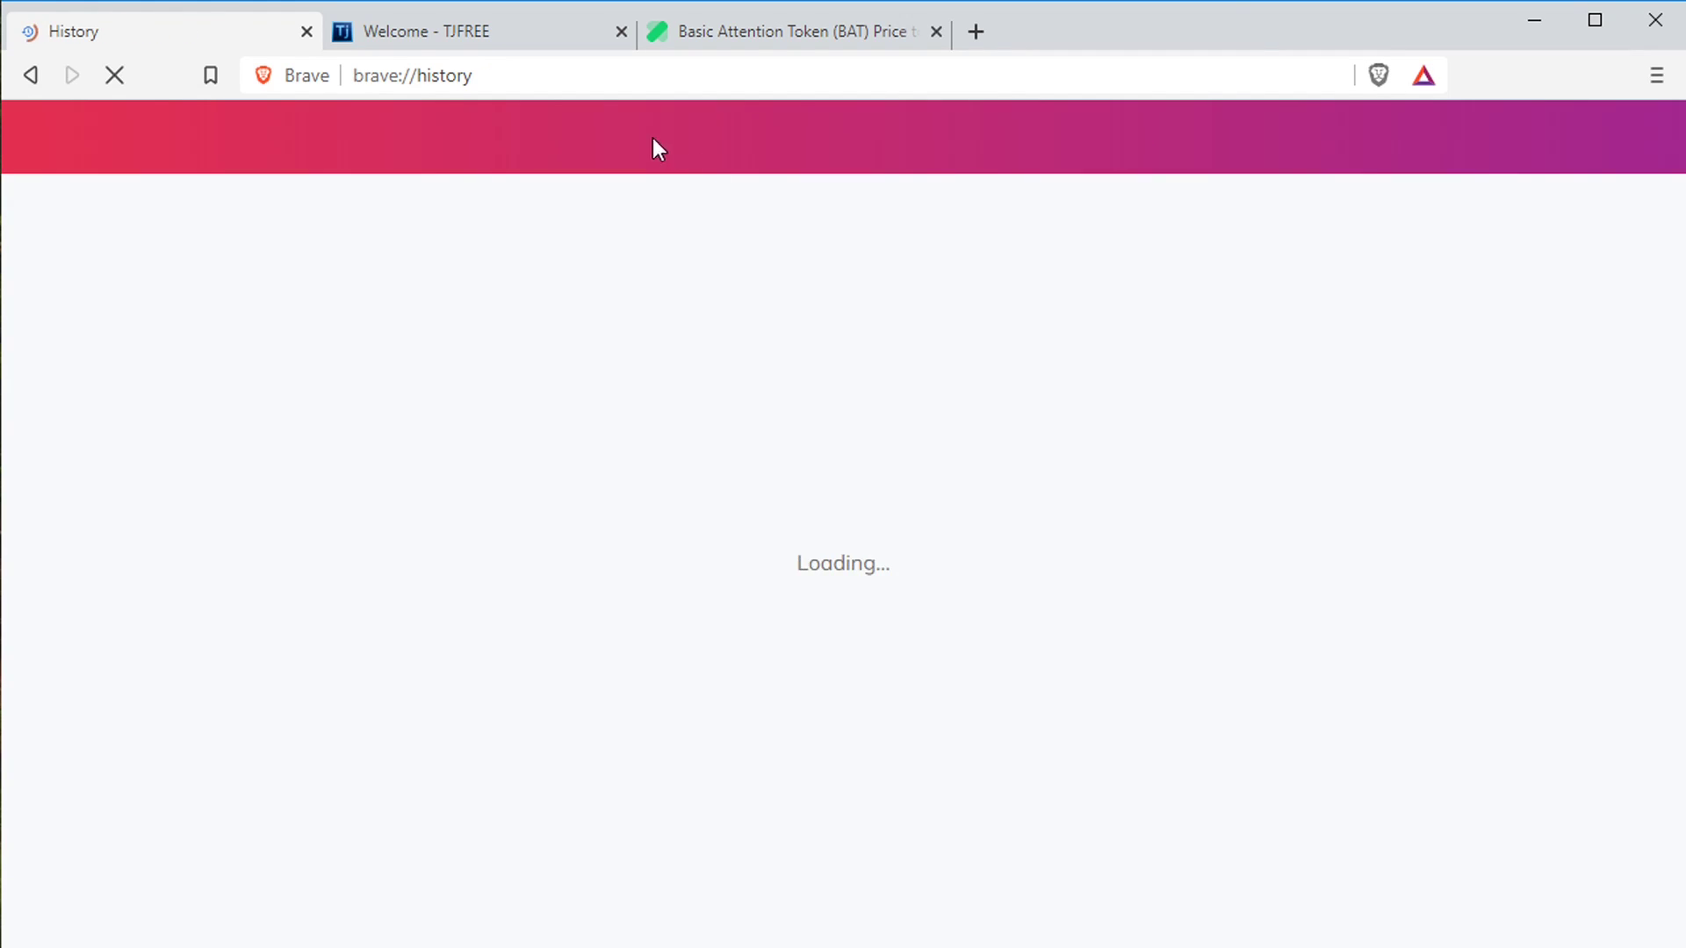
pyautogui.scroll(-1, 707, 366)
pyautogui.scroll(1, 729, 439)
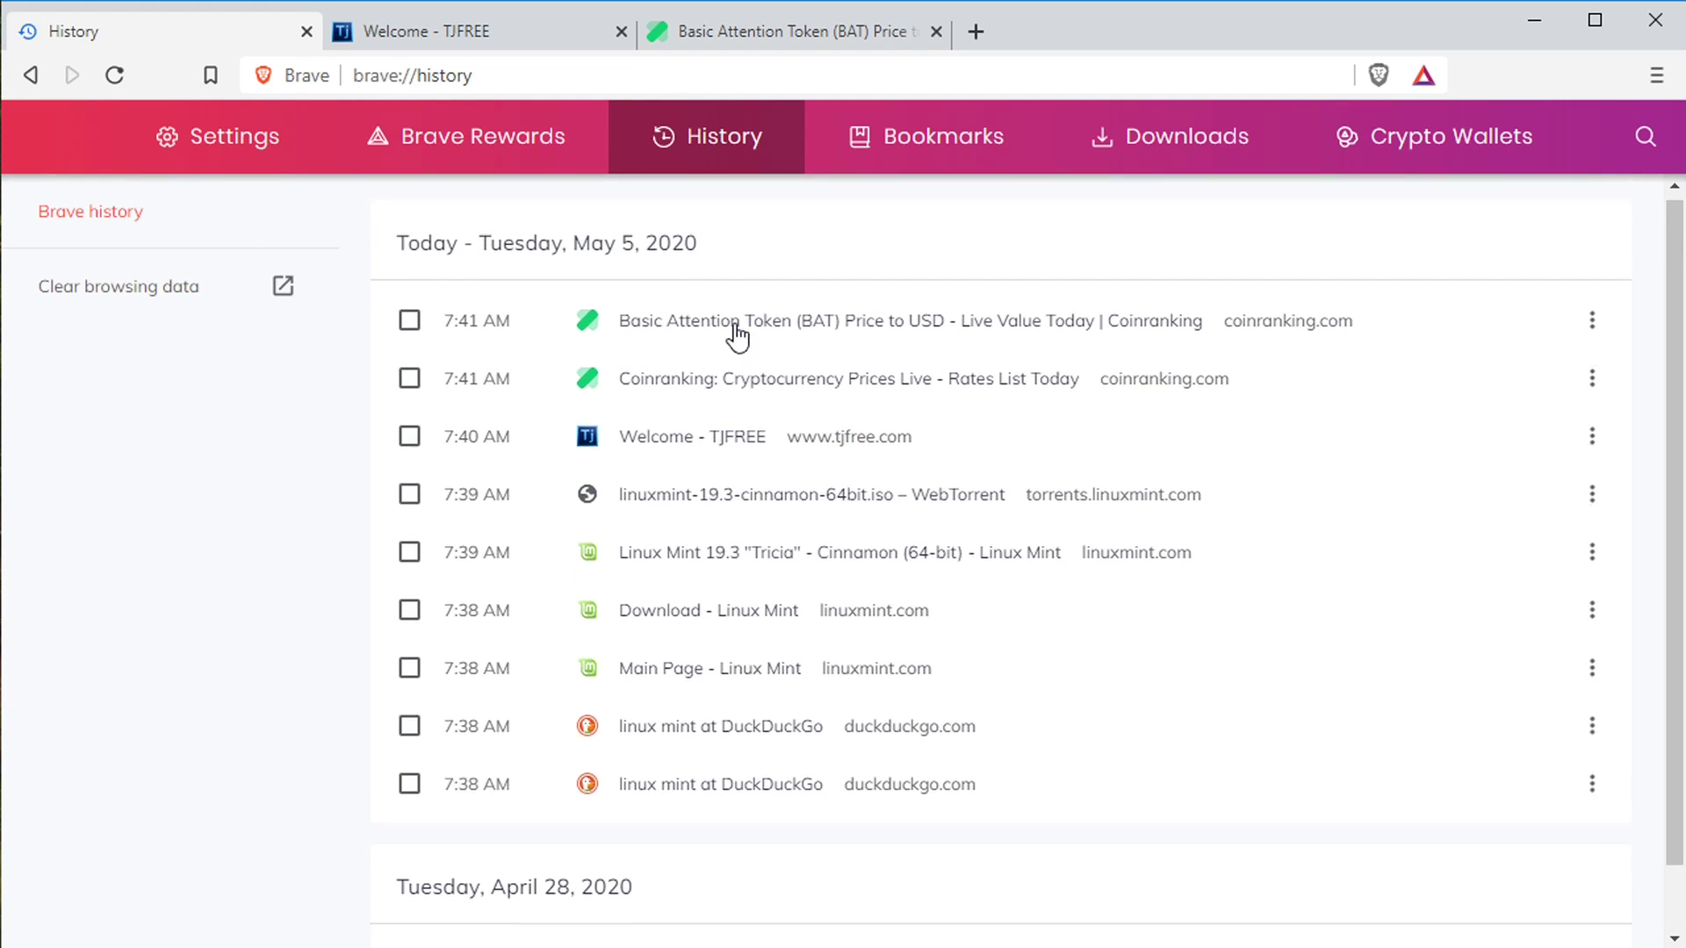
pyautogui.click(409, 326)
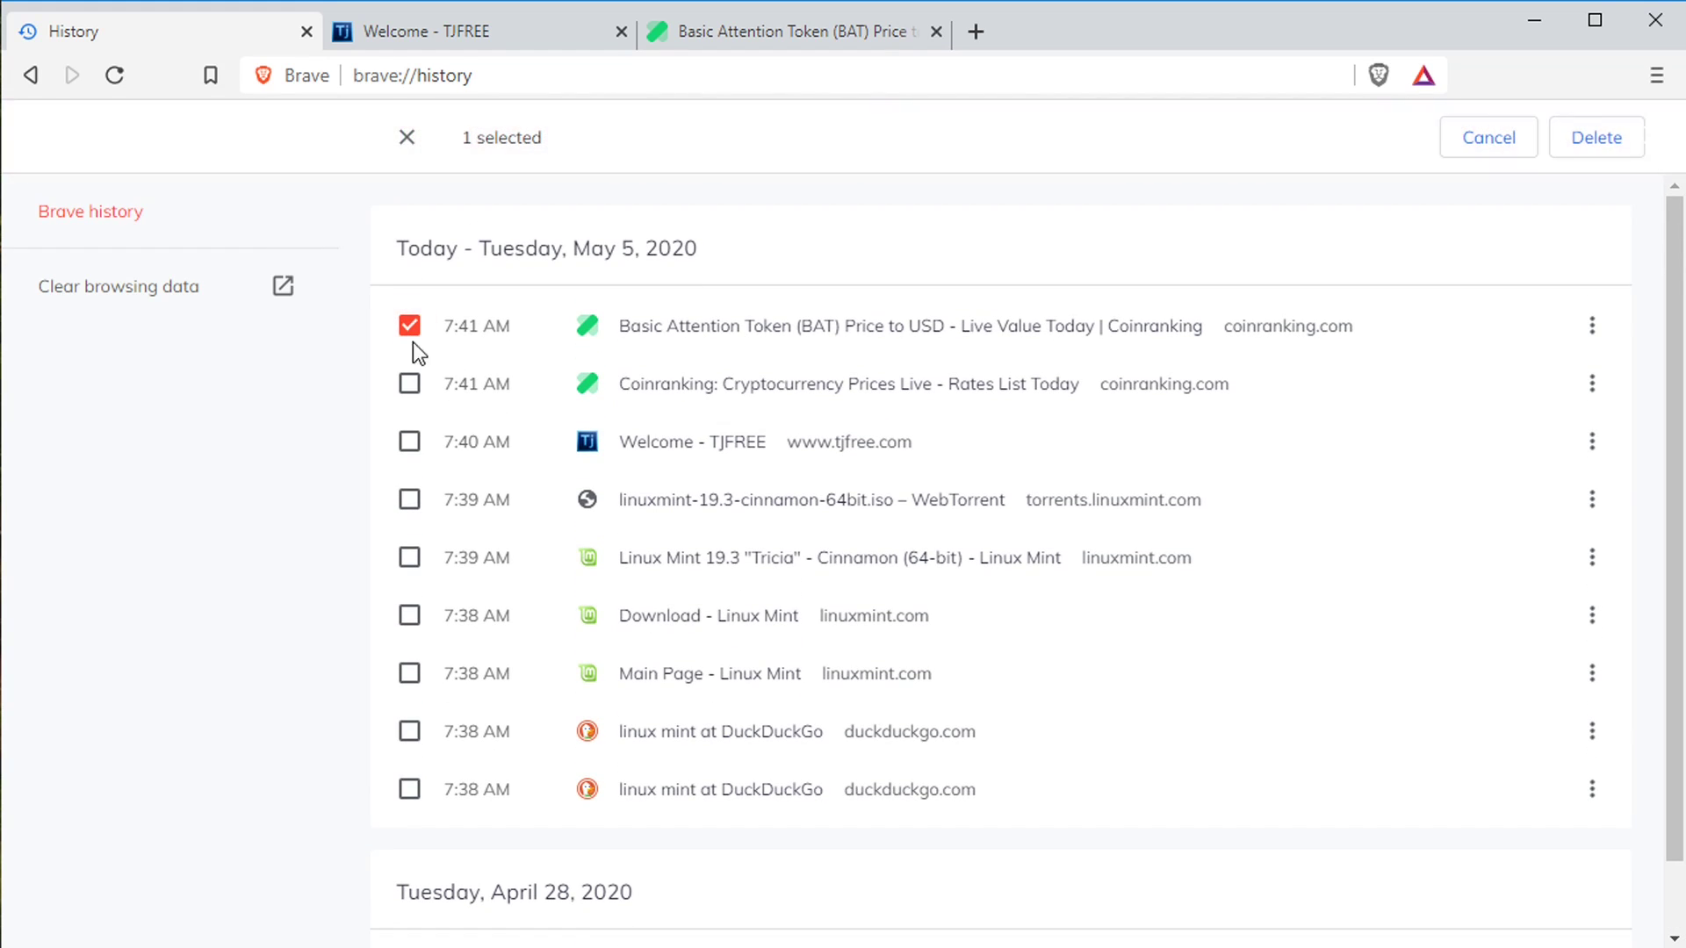
pyautogui.click(409, 326)
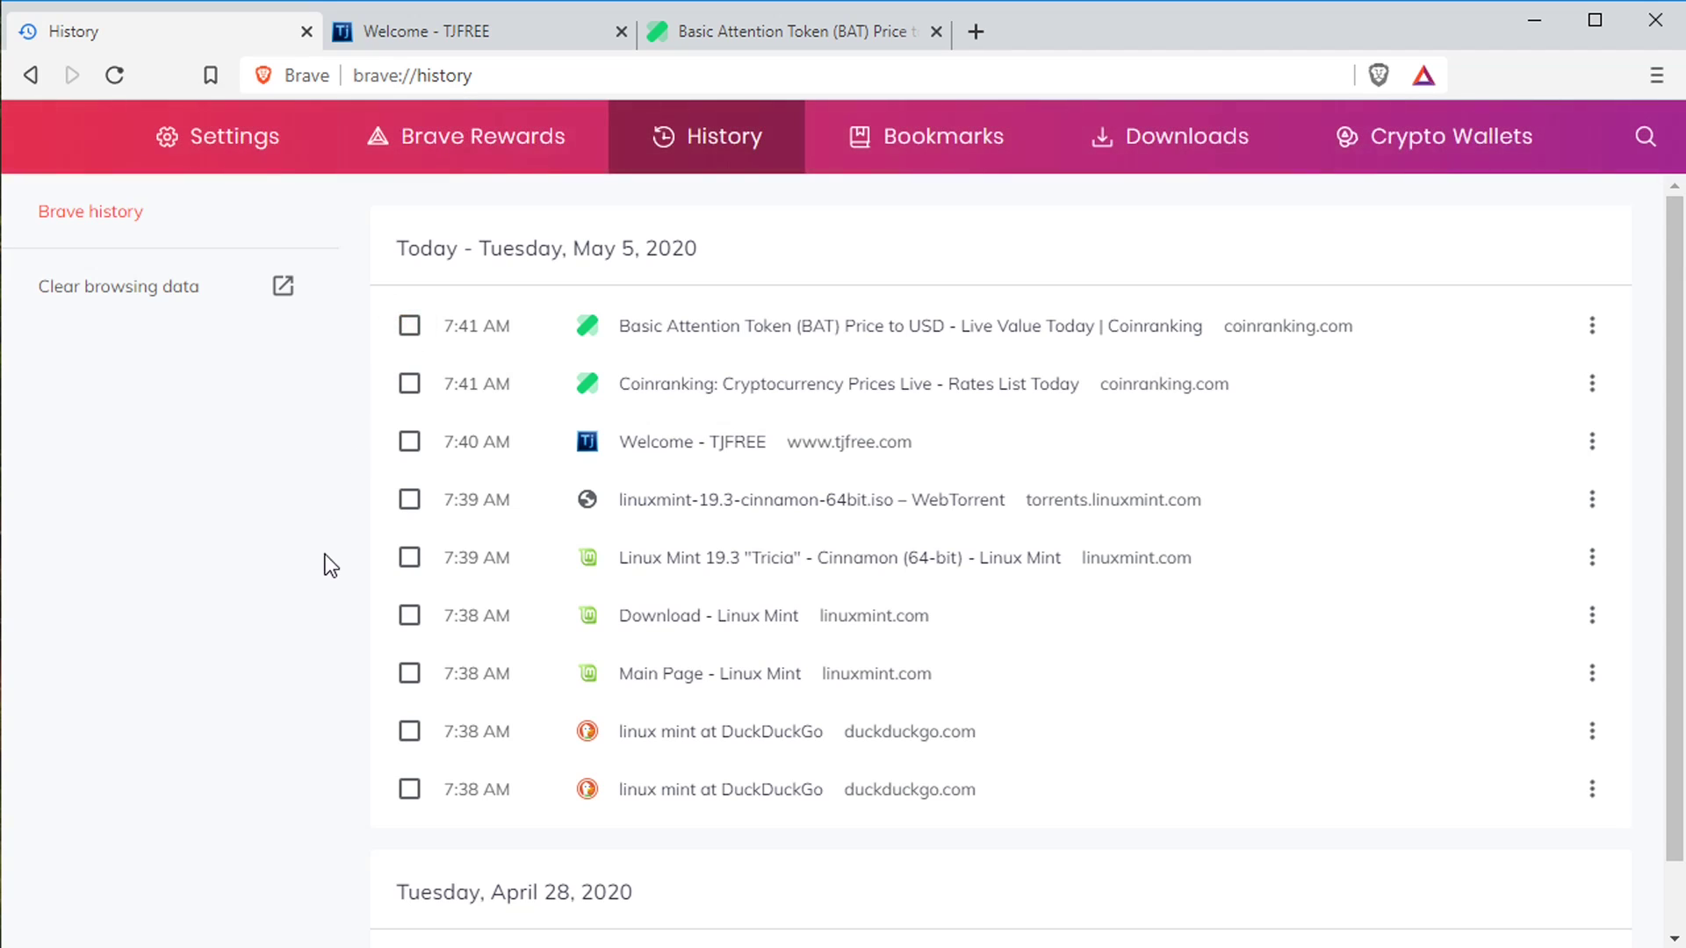